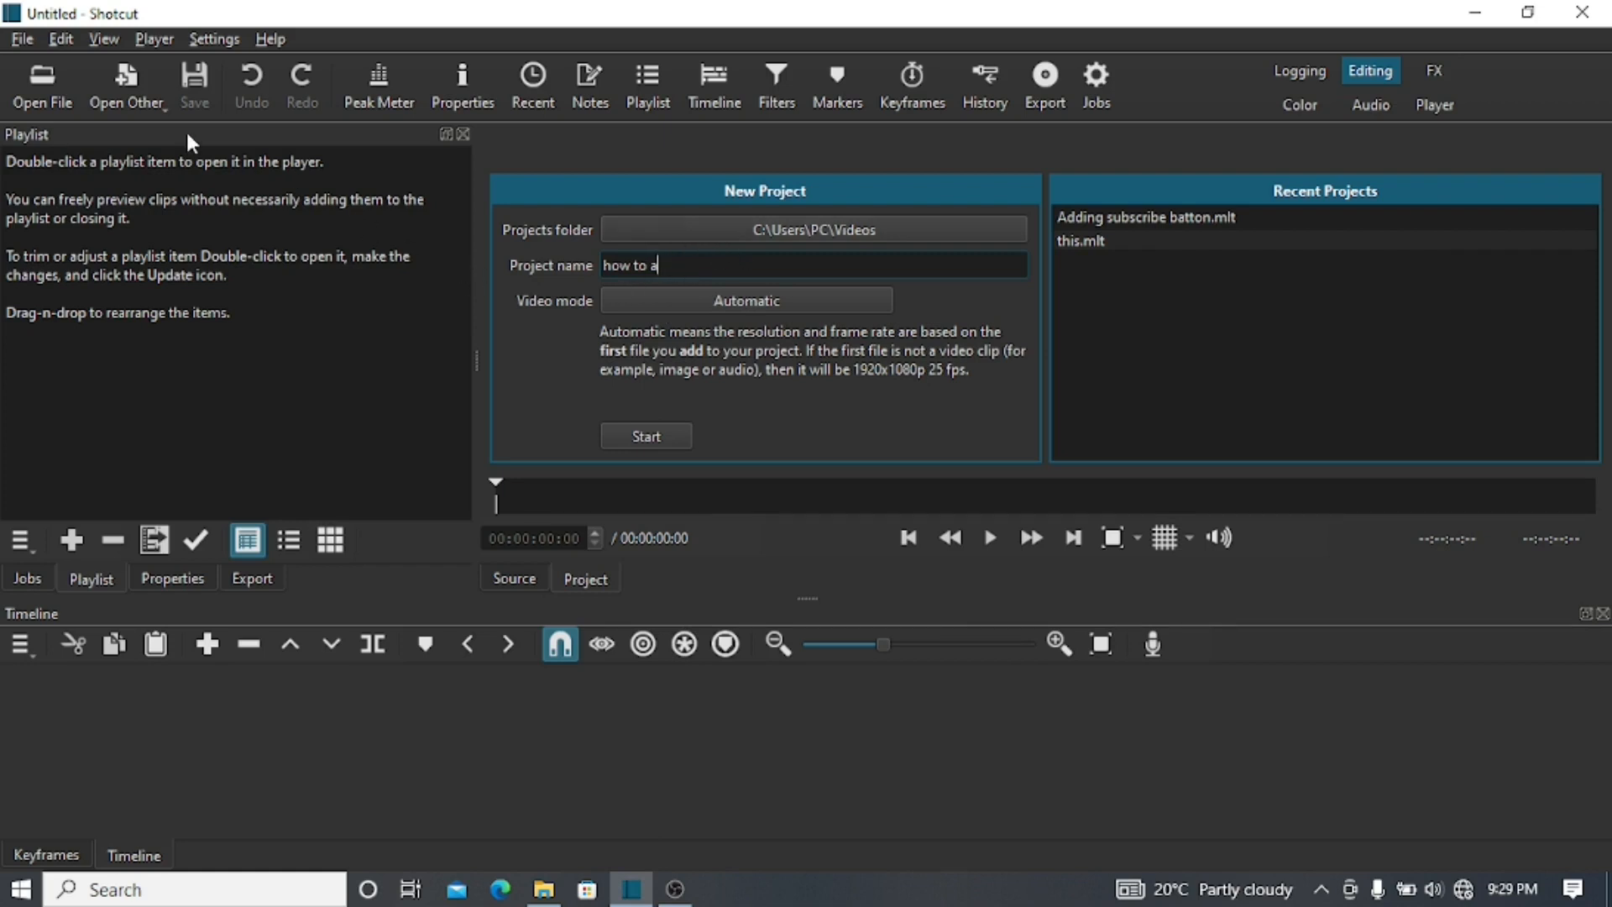
Step: Check the installed version in the About Shotcut information
{"action": "left_click", "coordinate": [274, 40]}
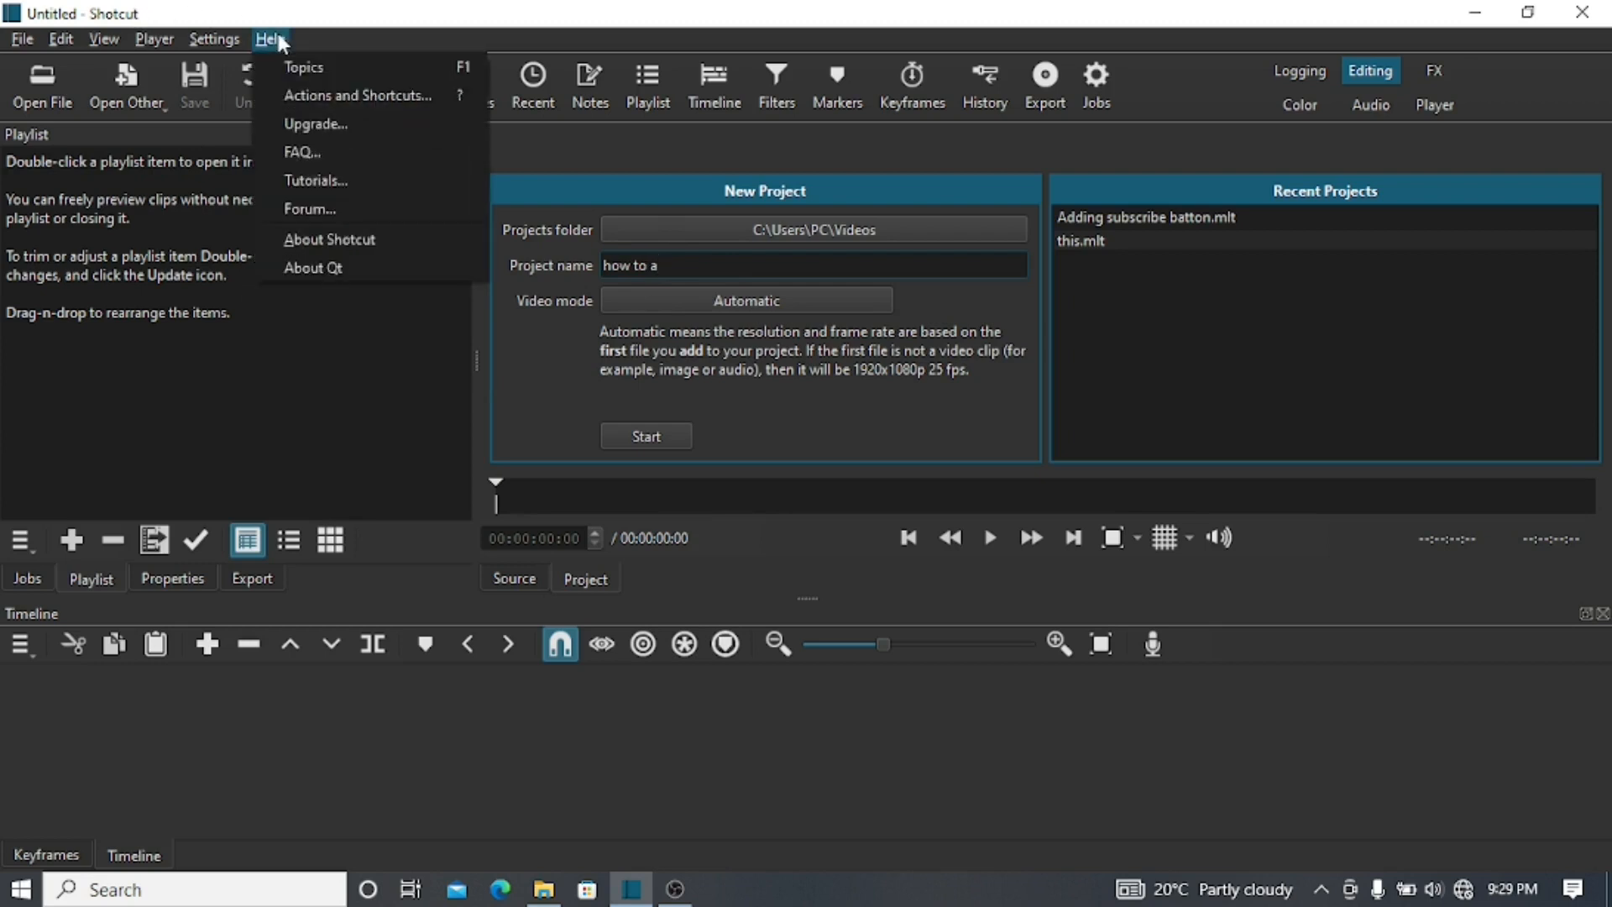
{"action": "left_click", "coordinate": [318, 242]}
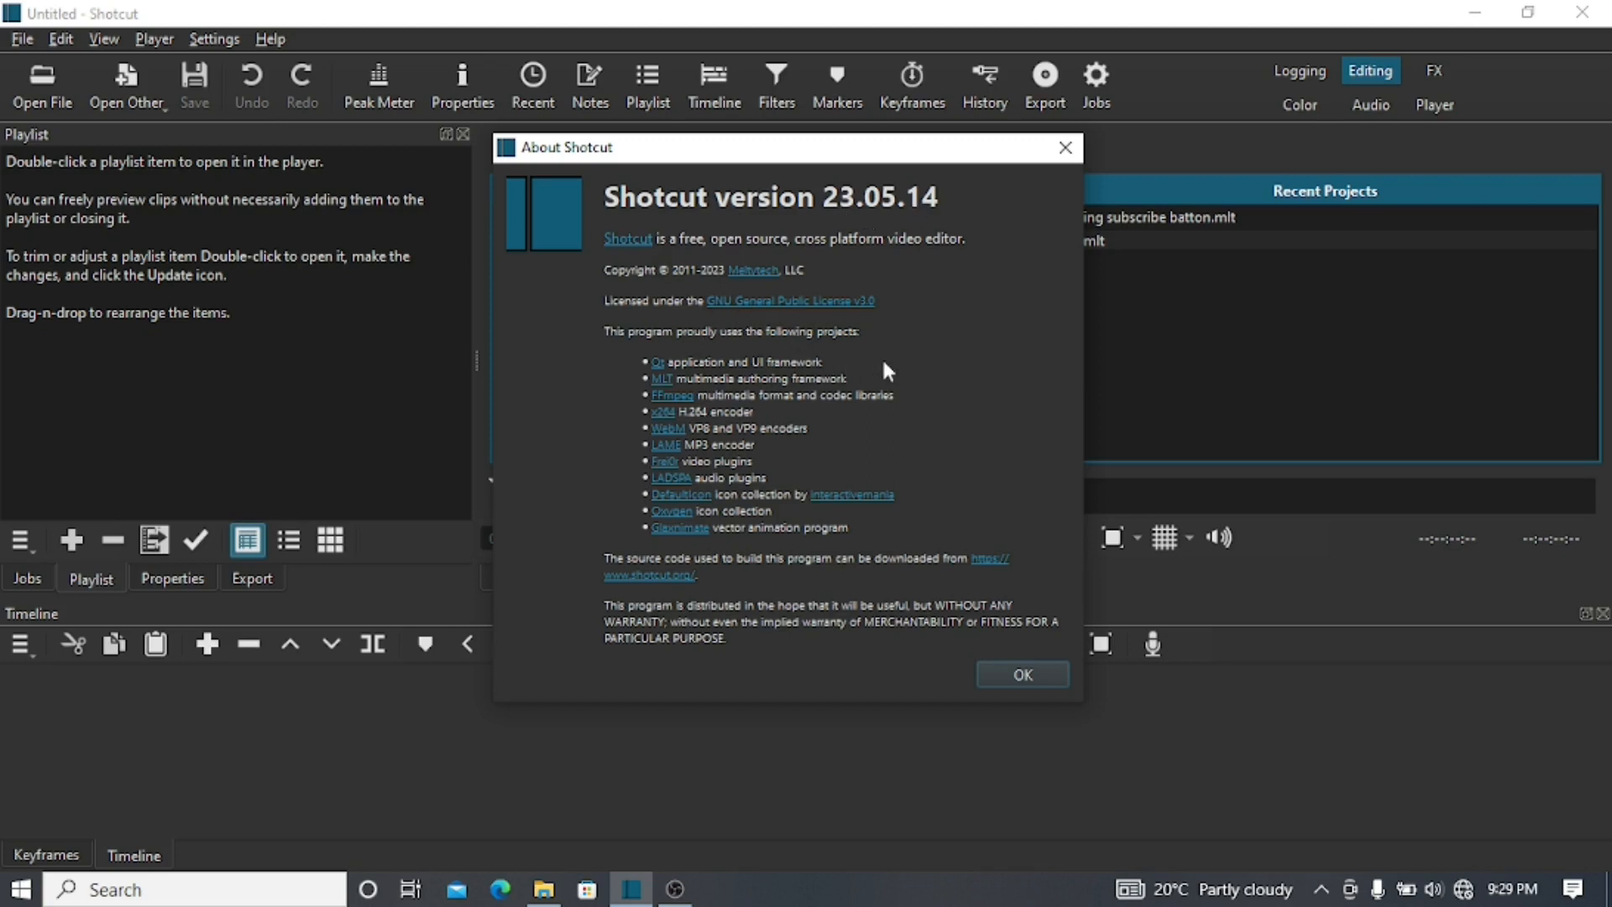
{"action": "left_click", "coordinate": [1063, 151]}
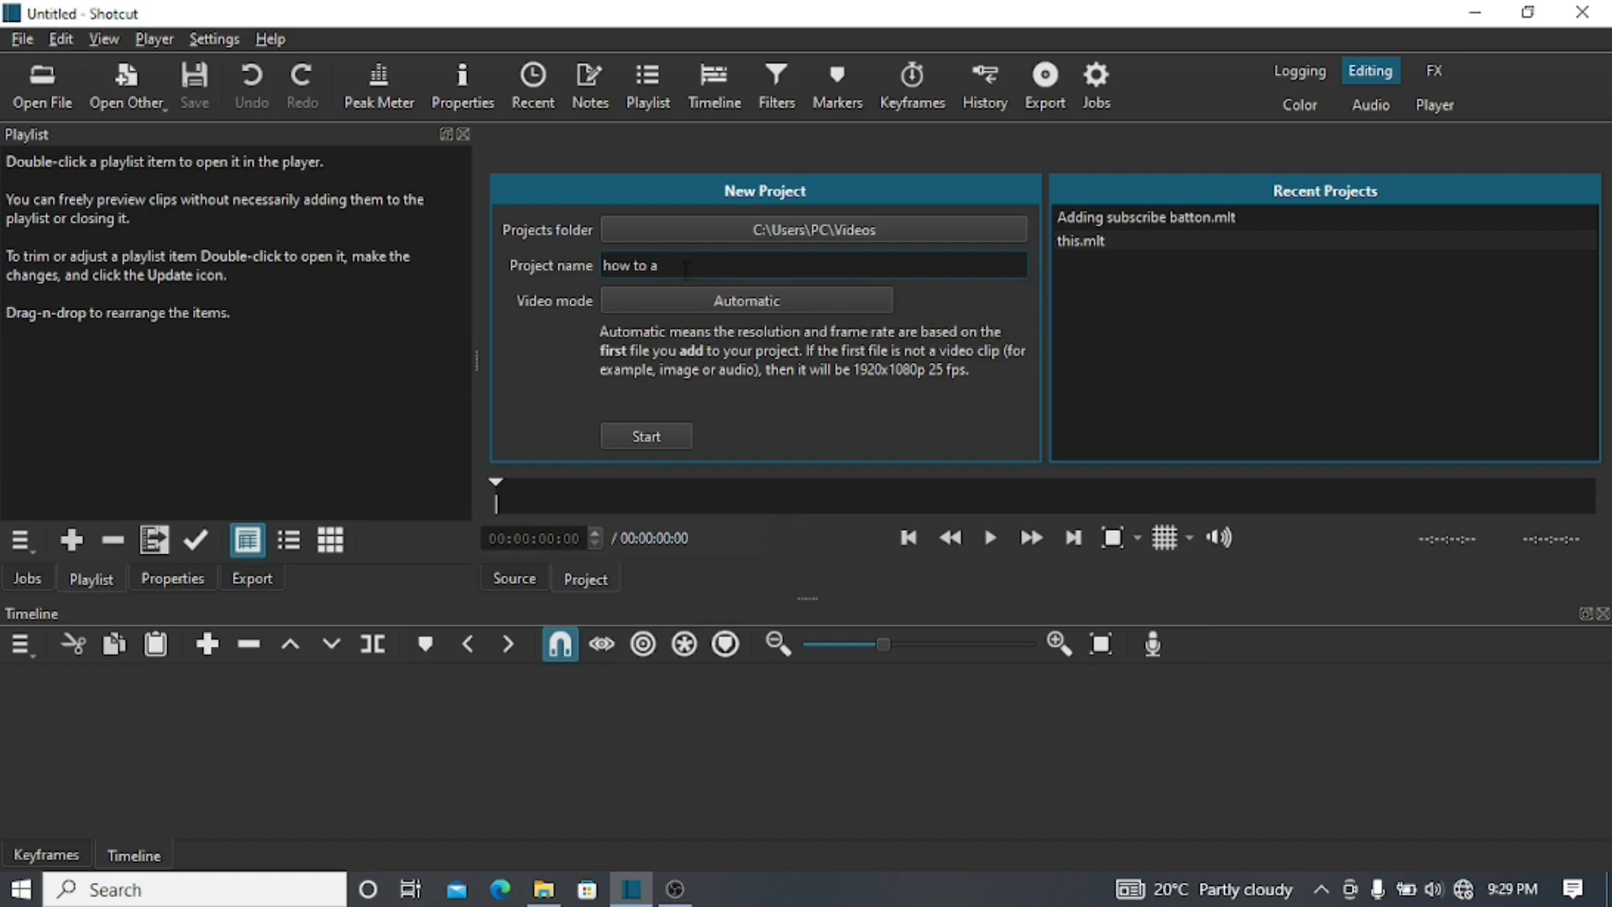
Step: Name the new project "how to add a subscribe botton to a video" and create it with the automatic video mode
{"action": "key", "text": "BackSpace"}
{"action": "type", "text": "dd a"}
{"action": "type", "text": " subs"}
{"action": "type", "text": "crib"}
{"action": "type", "text": "e b"}
{"action": "type", "text": "otton "}
{"action": "type", "text": "to a"}
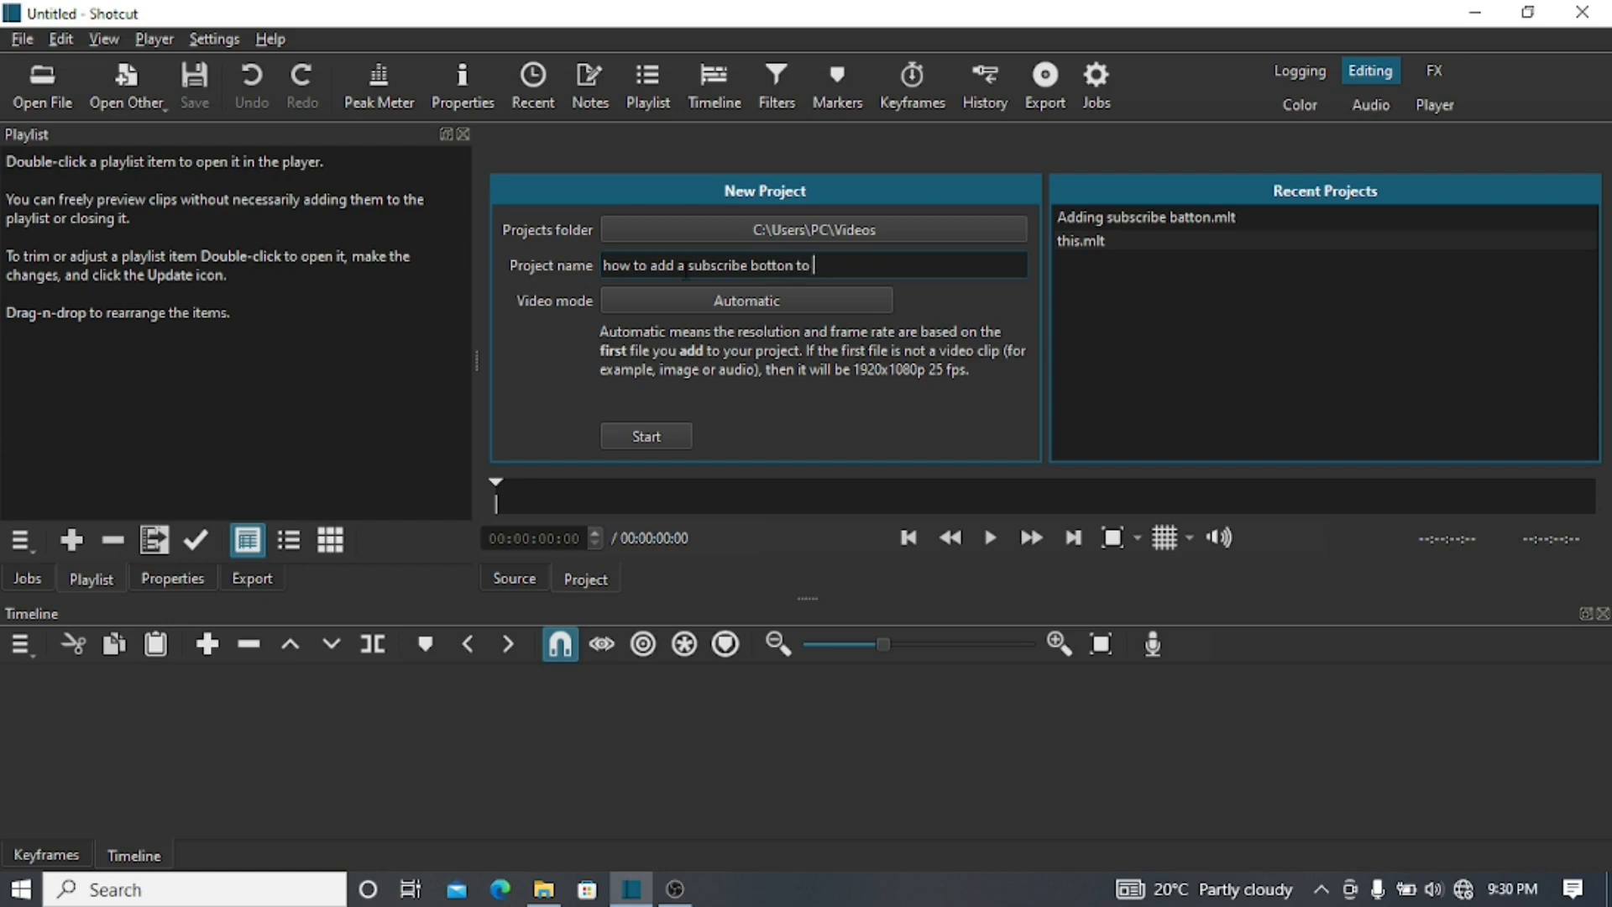
{"action": "type", "text": " video"}
{"action": "left_click", "coordinate": [667, 445]}
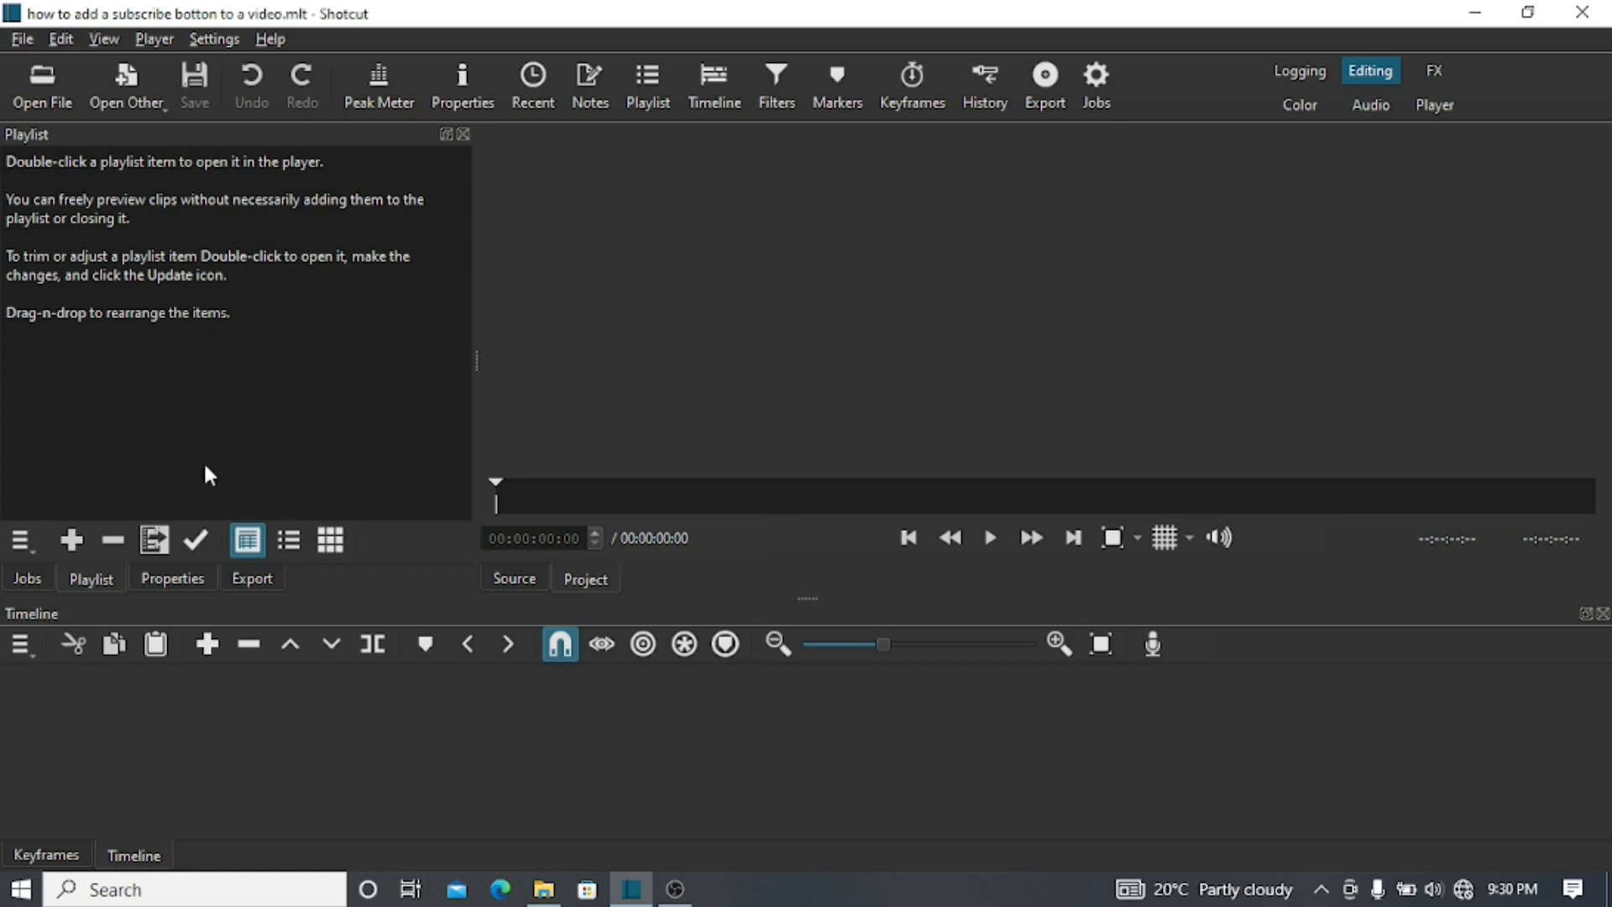
Step: Add the "usefull" video from the Musafen folder to the playlist
{"action": "left_click", "coordinate": [148, 546]}
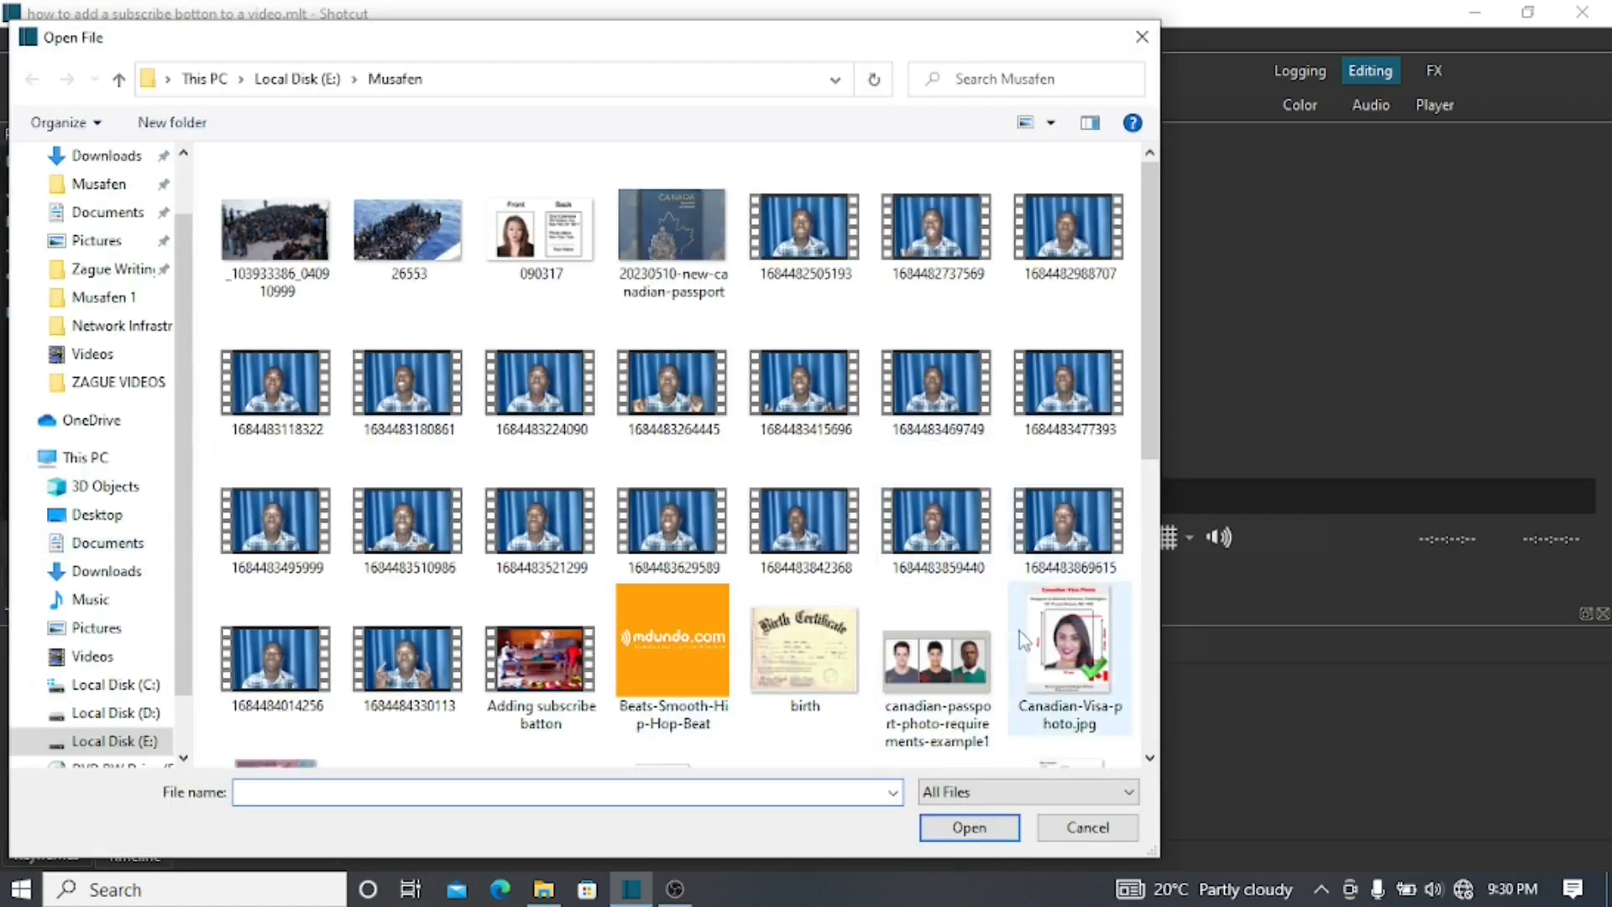
{"action": "left_click_drag", "start_coordinate": [1158, 399], "coordinate": [1165, 714]}
{"action": "double_click", "coordinate": [932, 537]}
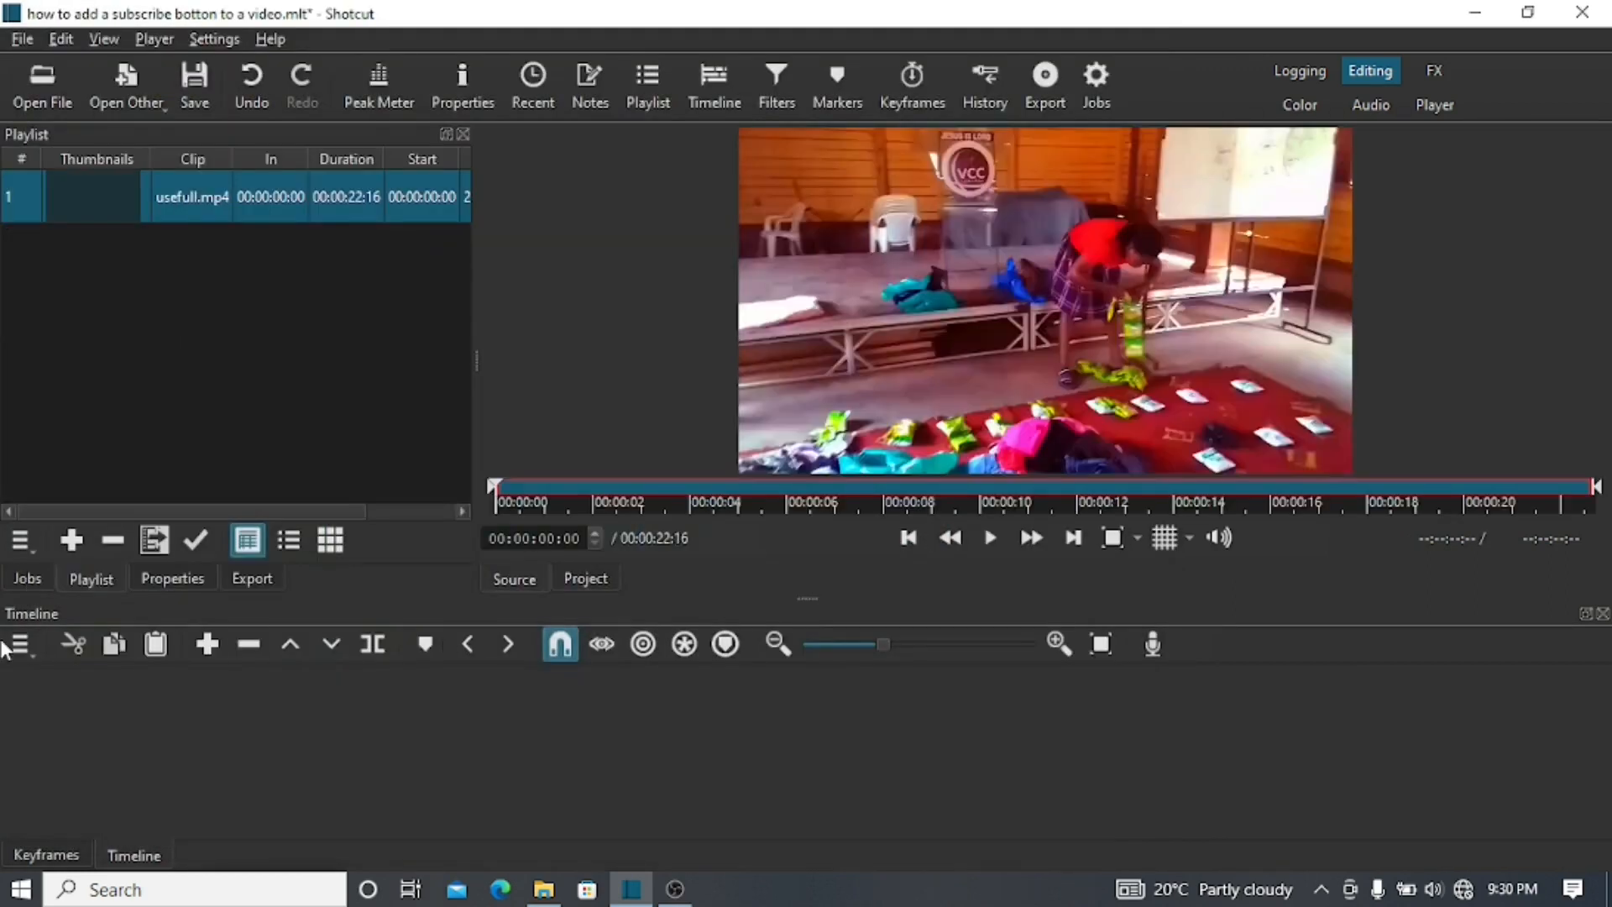
Step: Preview the usefull.mp4 clip from its start through the subscribe button animation at about 8 seconds
{"action": "left_click", "coordinate": [989, 541]}
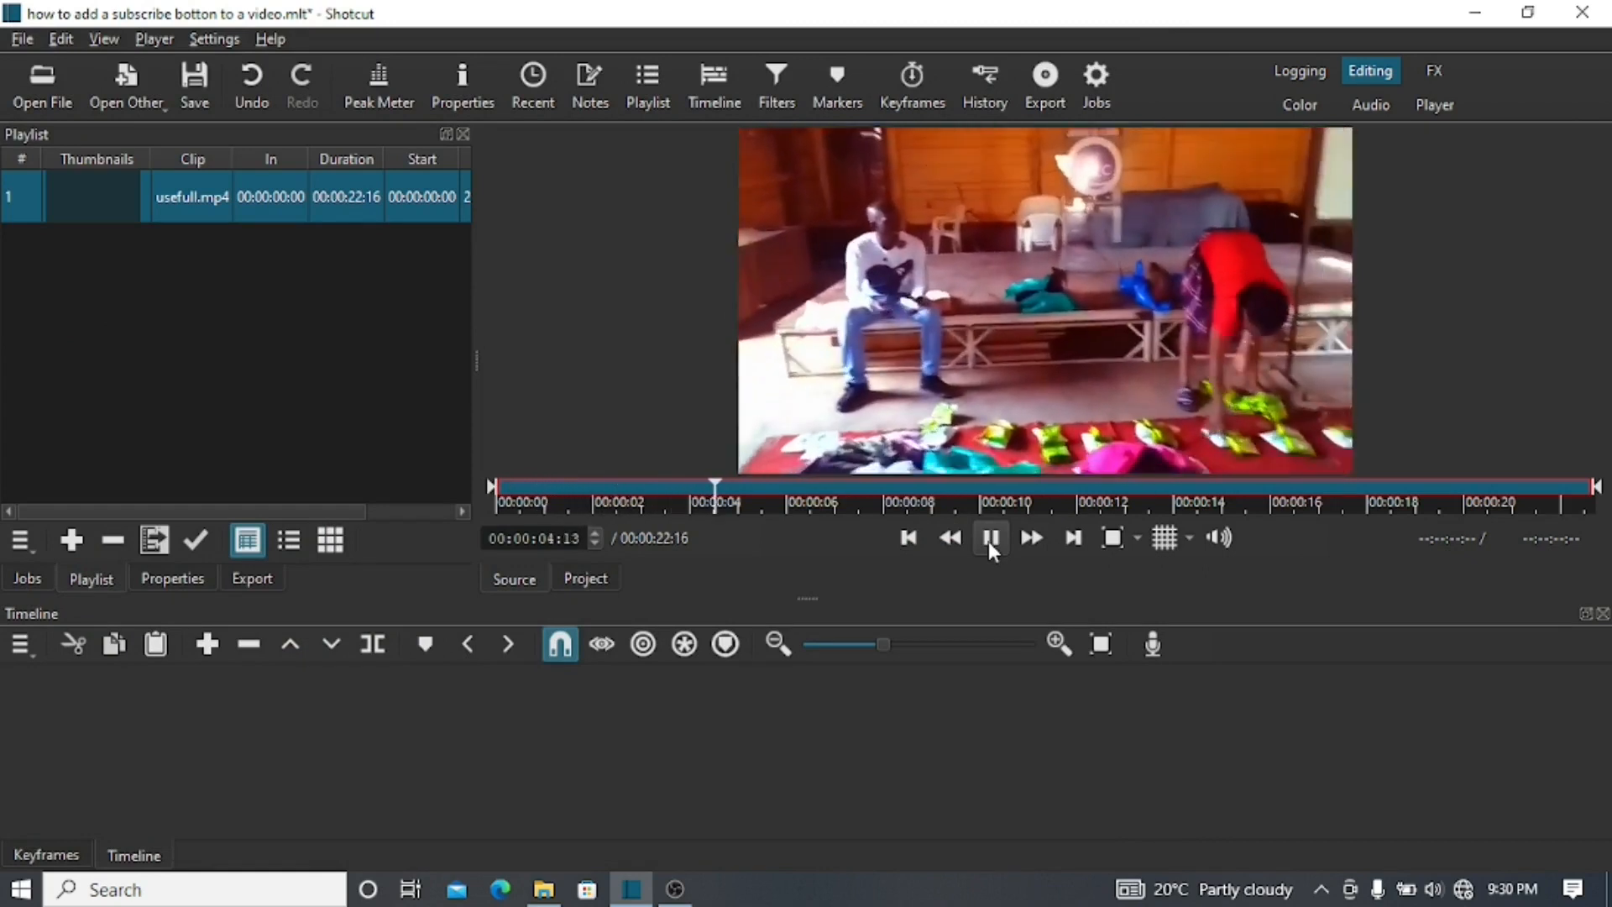
{"action": "left_click", "coordinate": [989, 541]}
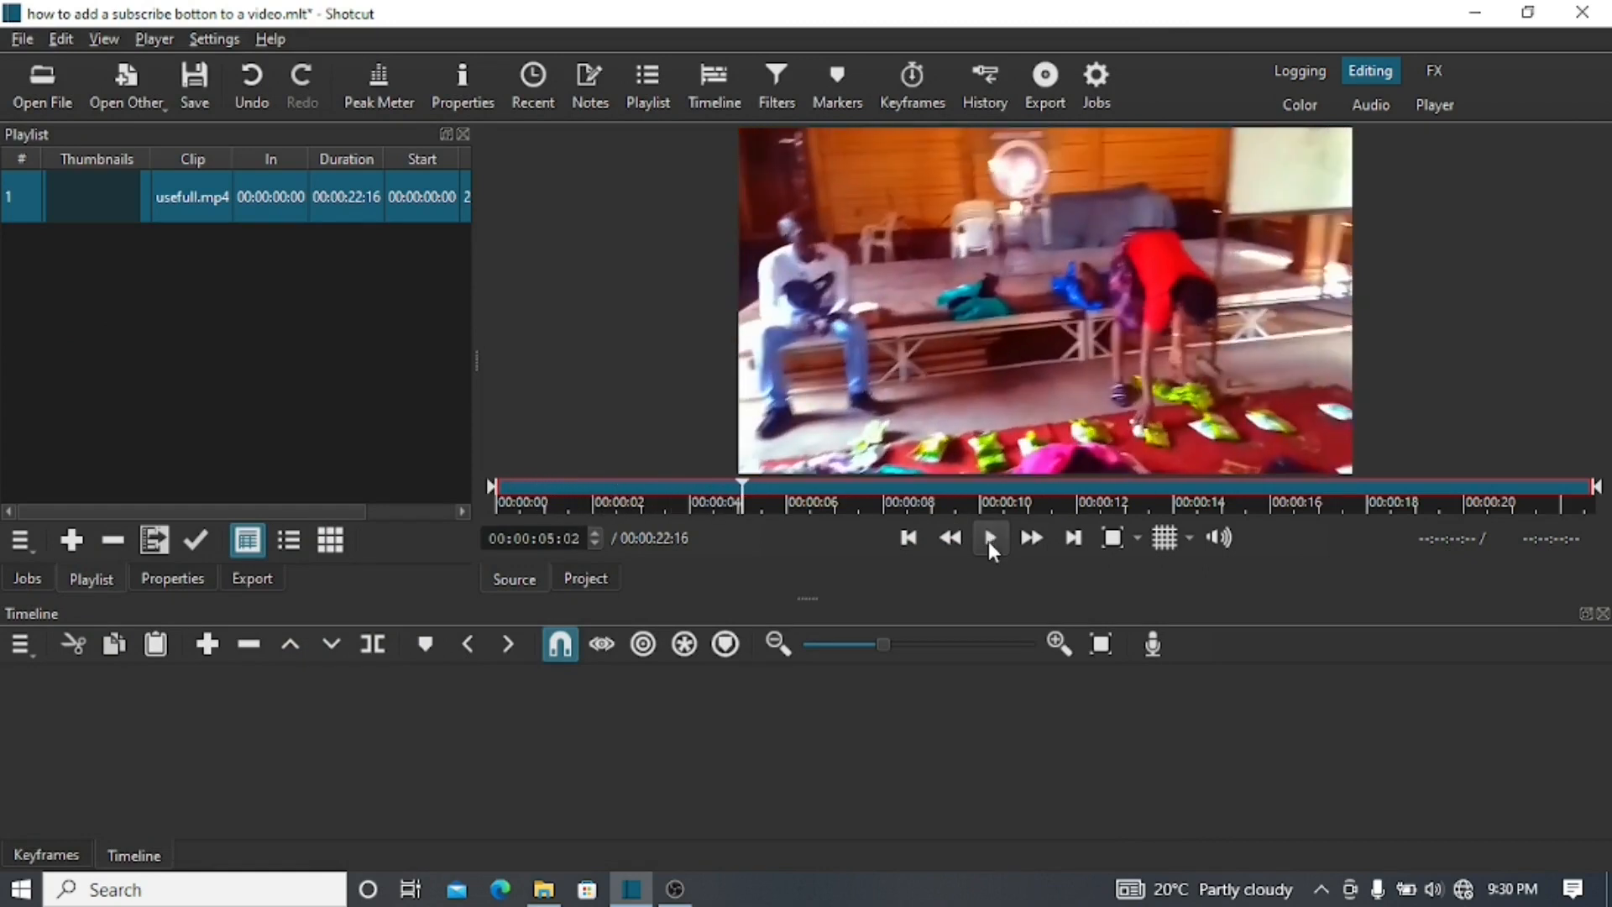
{"action": "left_click", "coordinate": [1432, 889]}
{"action": "left_click", "coordinate": [1469, 838]}
{"action": "left_click", "coordinate": [1520, 838]}
{"action": "left_click", "coordinate": [801, 627]}
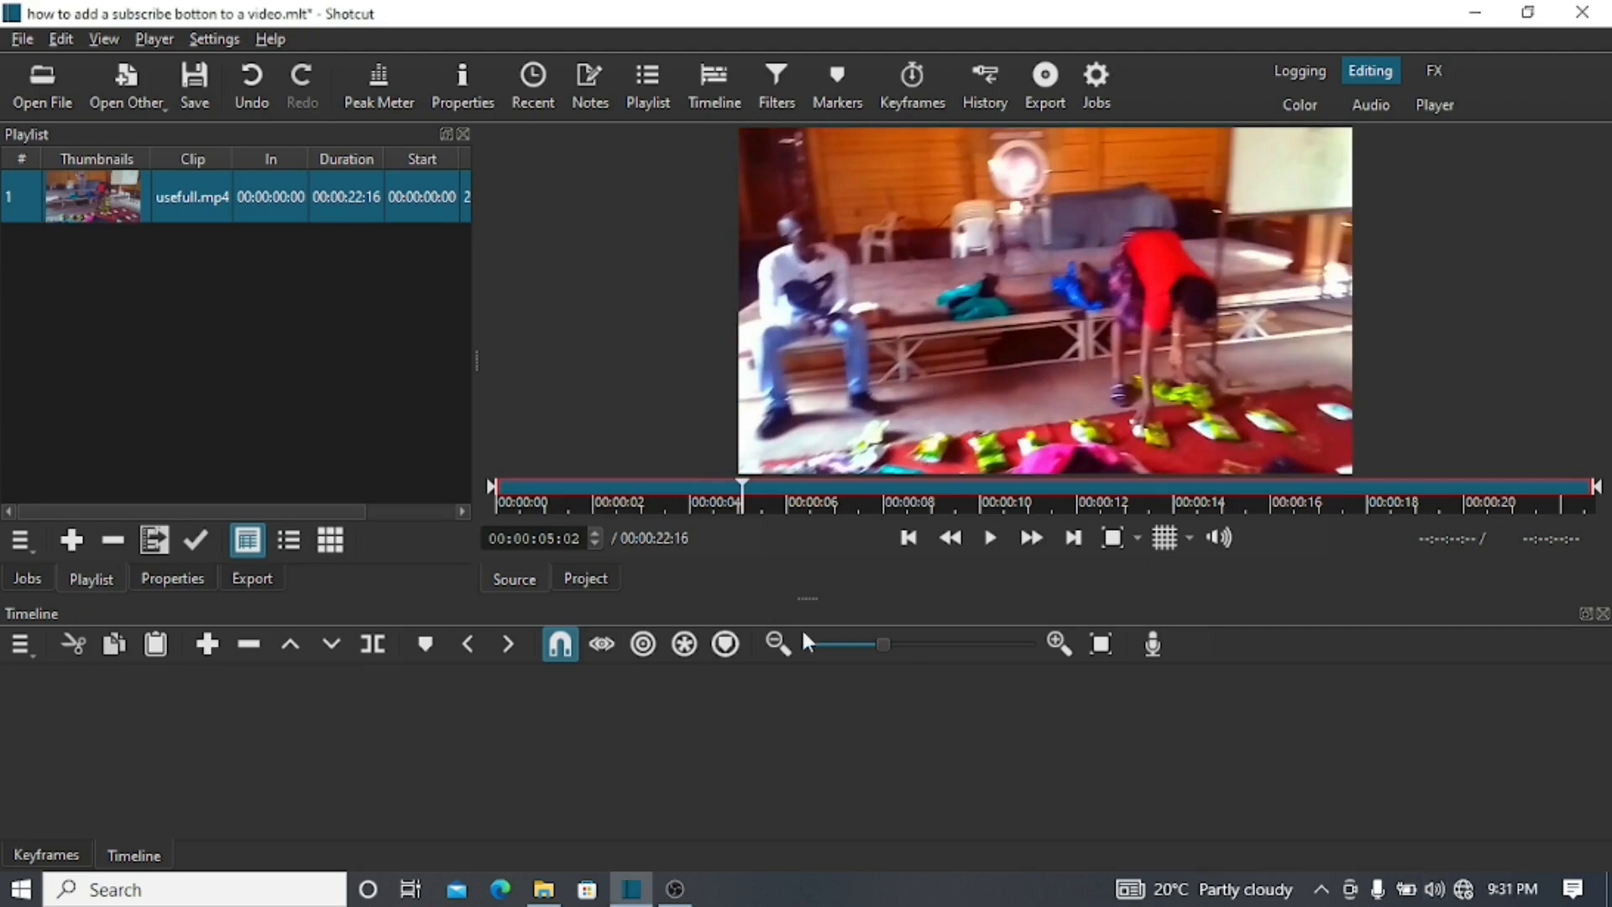
{"action": "left_click", "coordinate": [988, 539]}
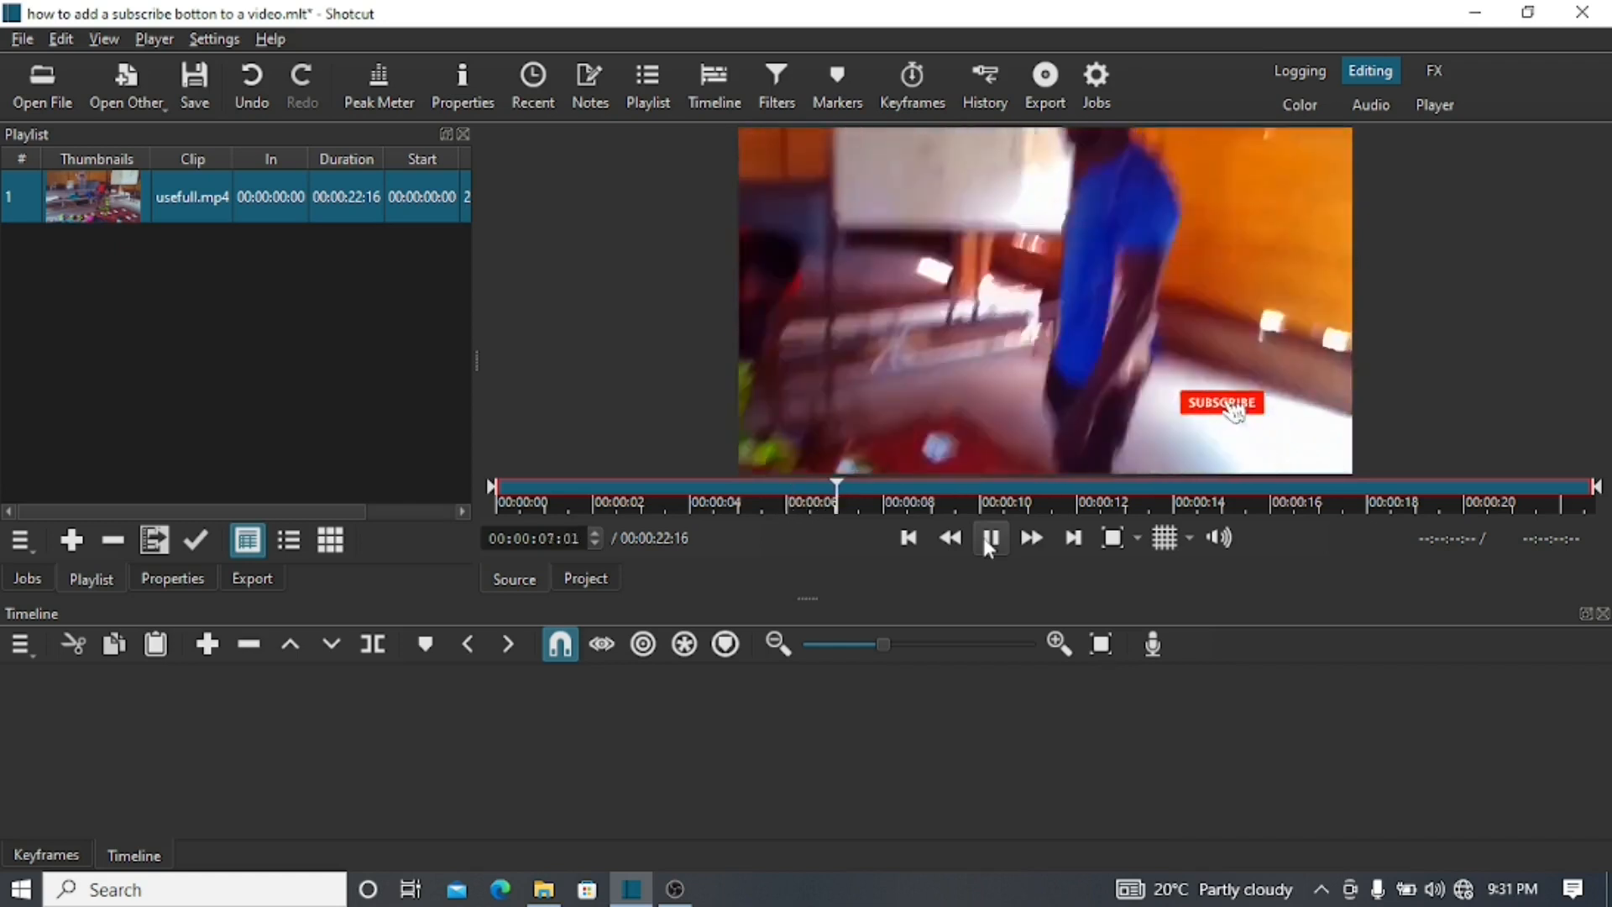
{"action": "left_click", "coordinate": [990, 539]}
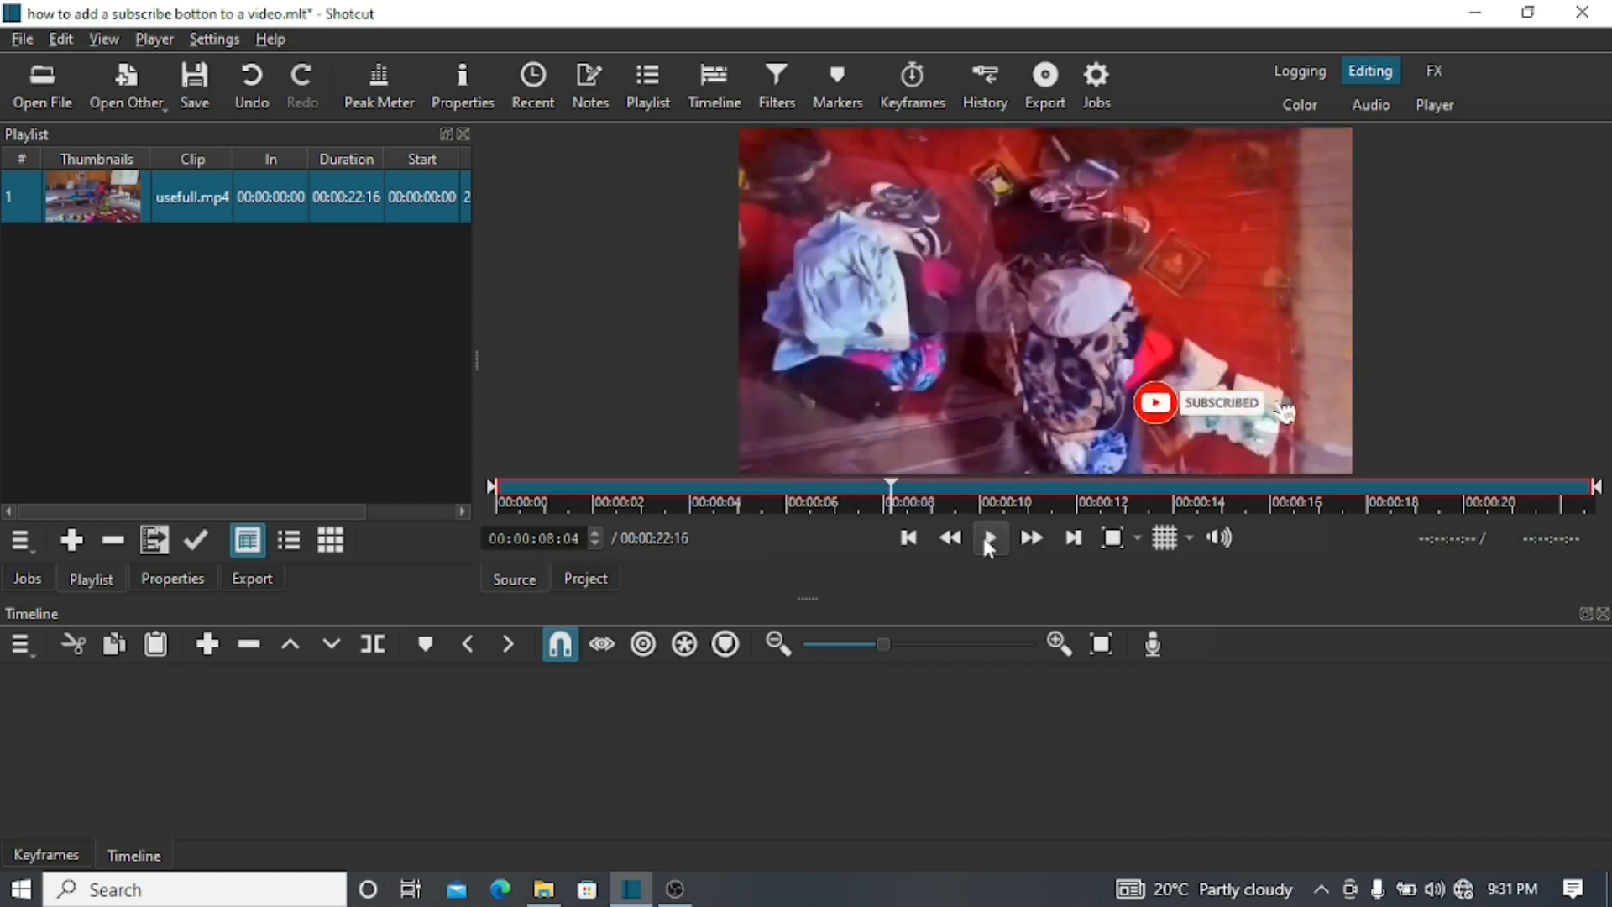
Step: Remove usefull.mp4 from the playlist and add the "Youth for" video from the Musafen 1 folder instead
{"action": "left_click", "coordinate": [109, 540]}
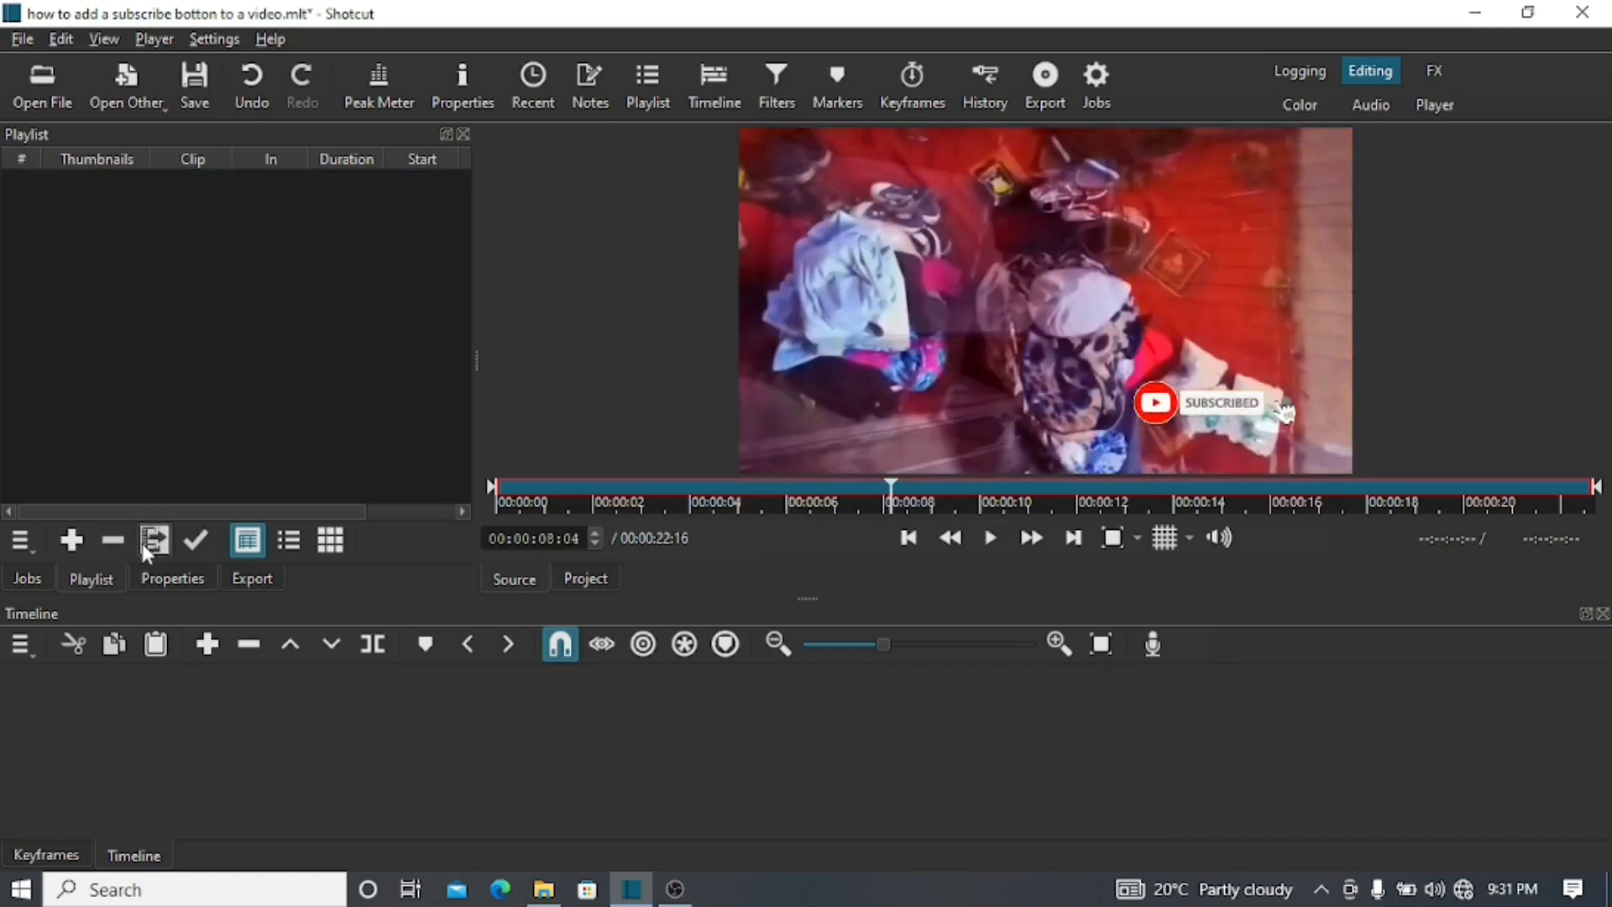
{"action": "left_click", "coordinate": [144, 542]}
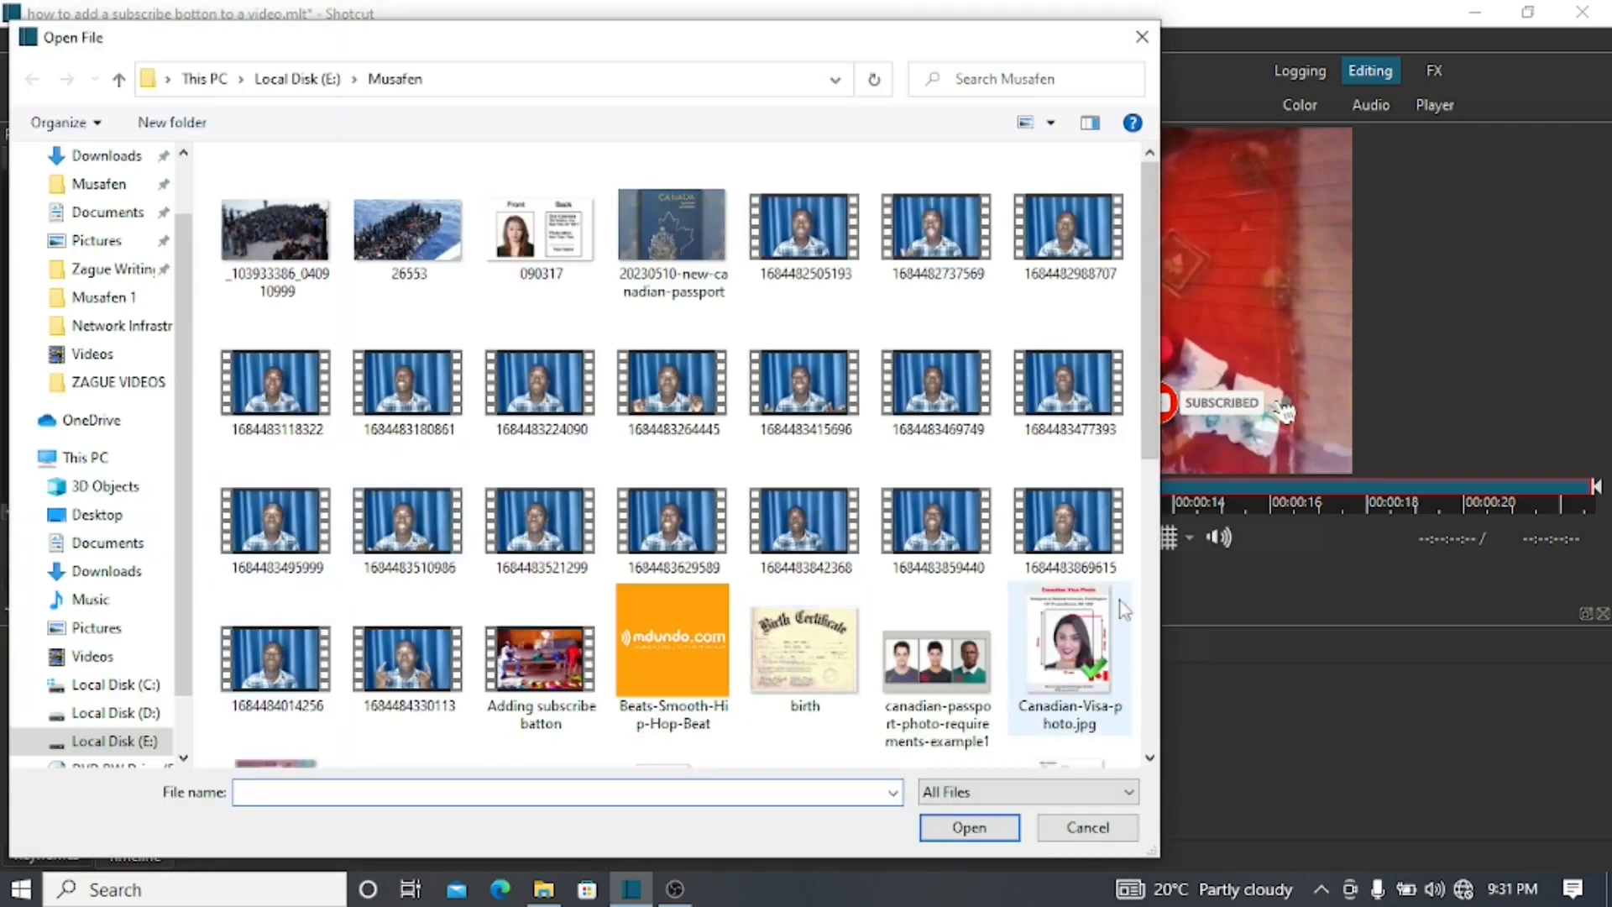
{"action": "left_click_drag", "start_coordinate": [1148, 443], "coordinate": [1154, 760]}
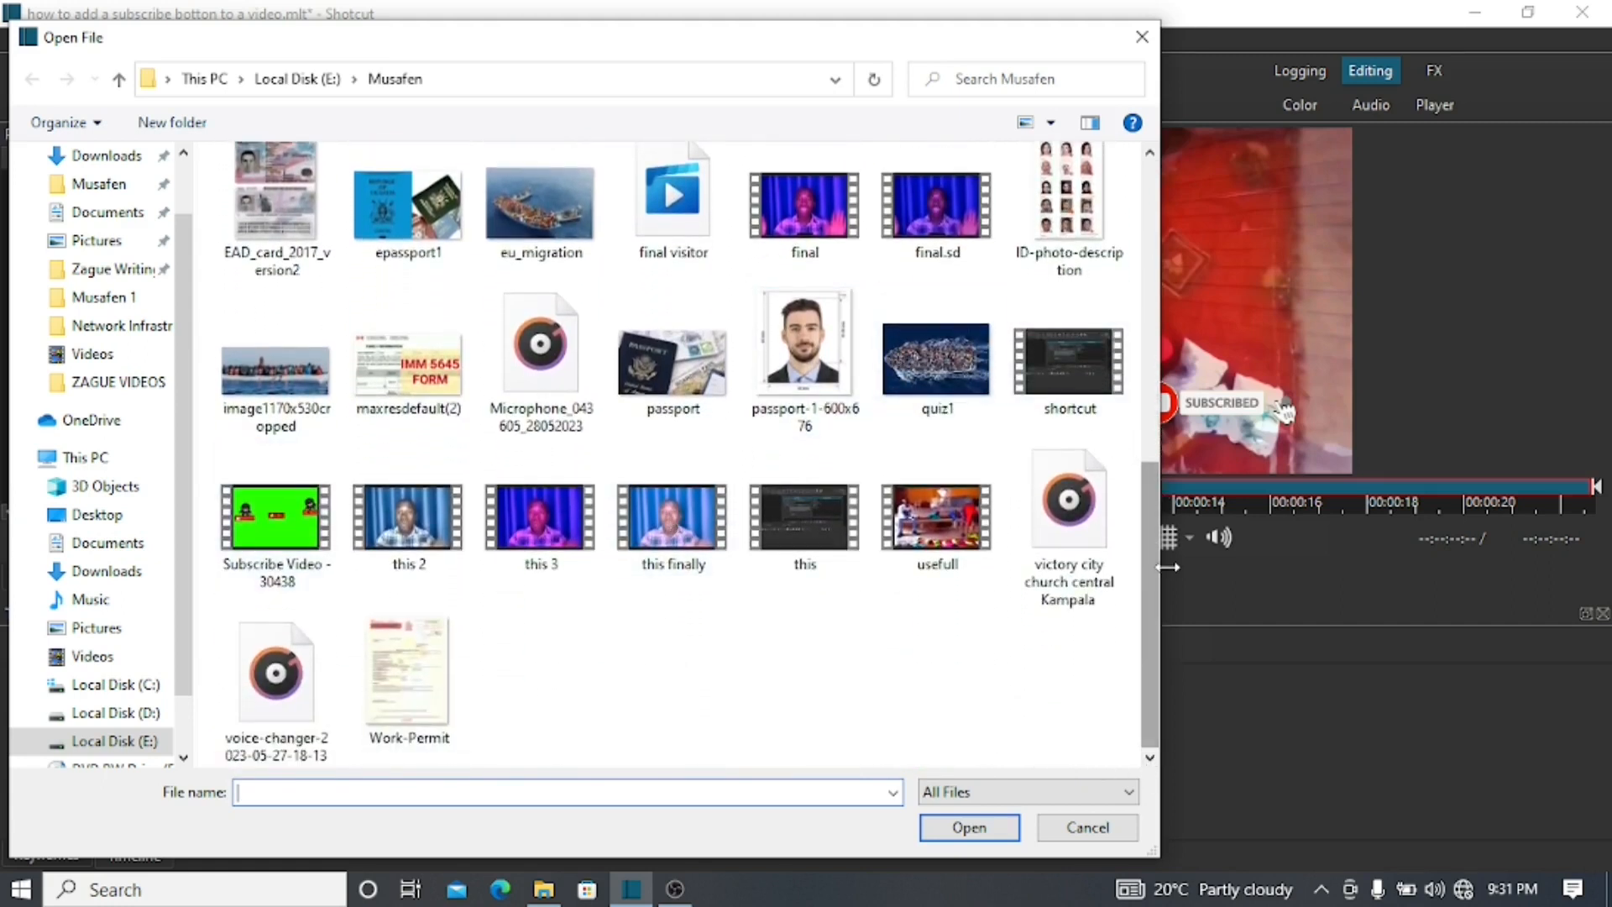
{"action": "left_click_drag", "start_coordinate": [1144, 566], "coordinate": [1128, 297]}
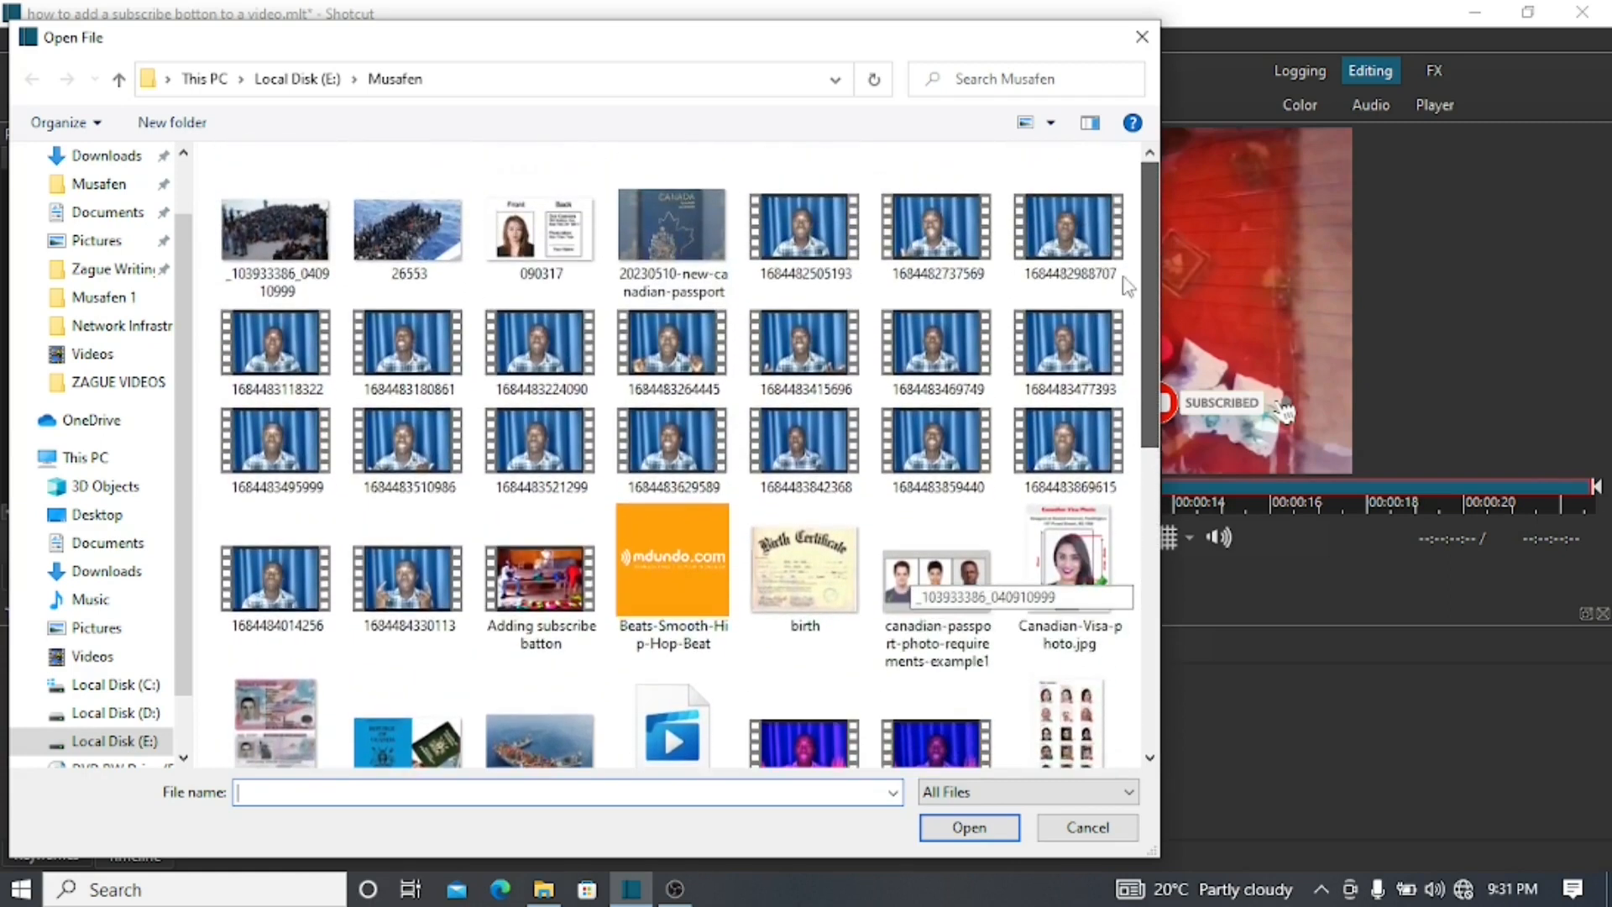
{"action": "left_click", "coordinate": [298, 79]}
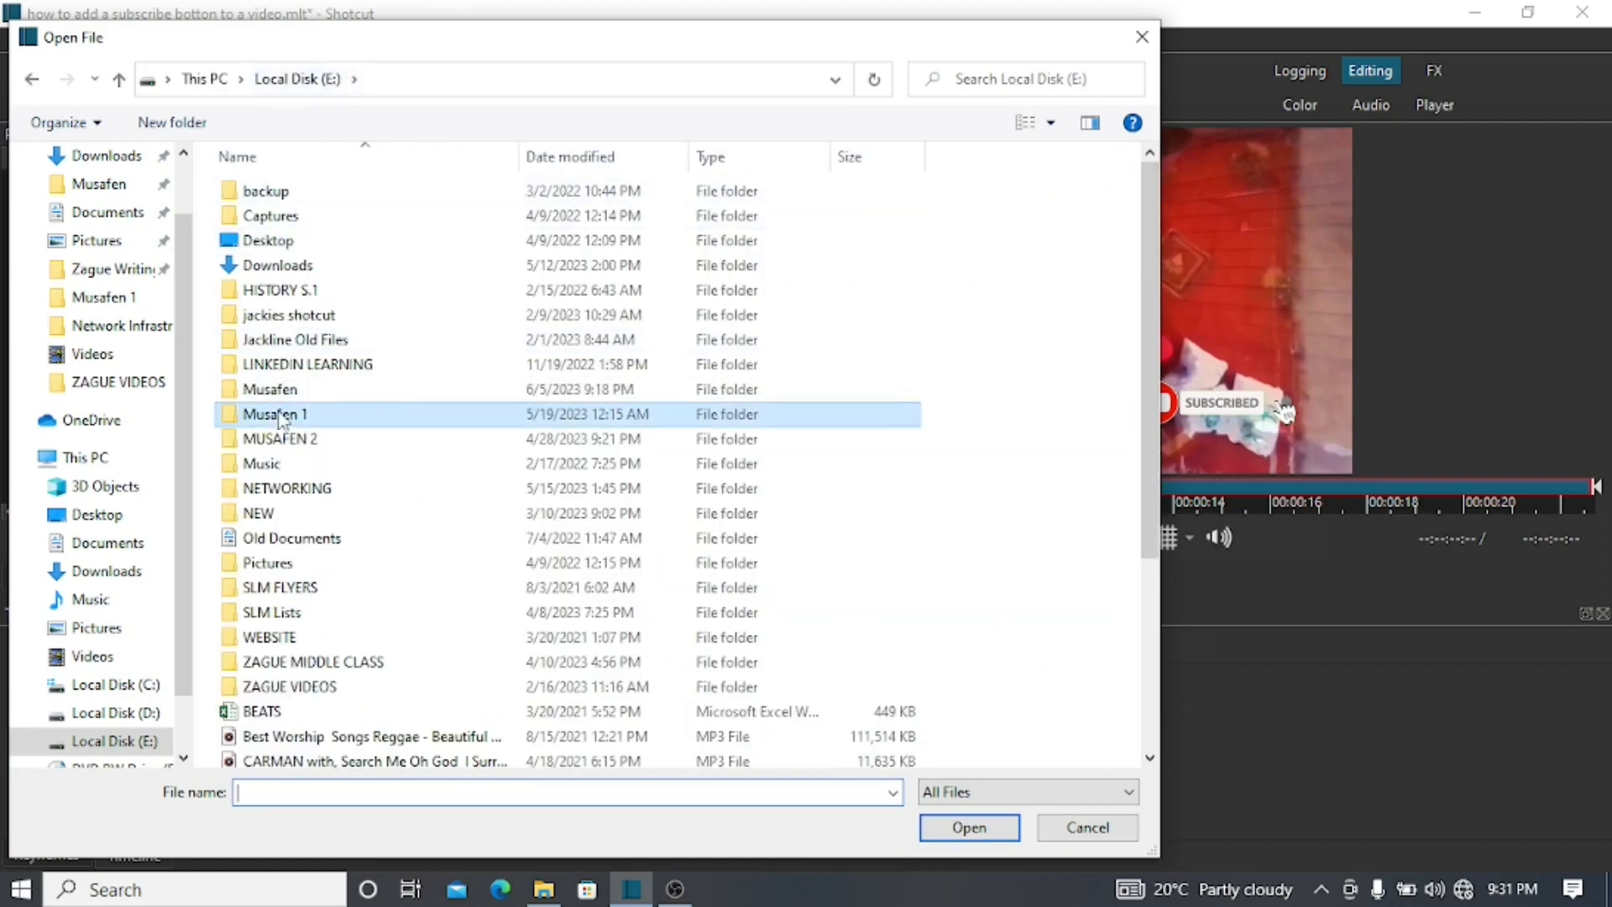
{"action": "double_click", "coordinate": [277, 415]}
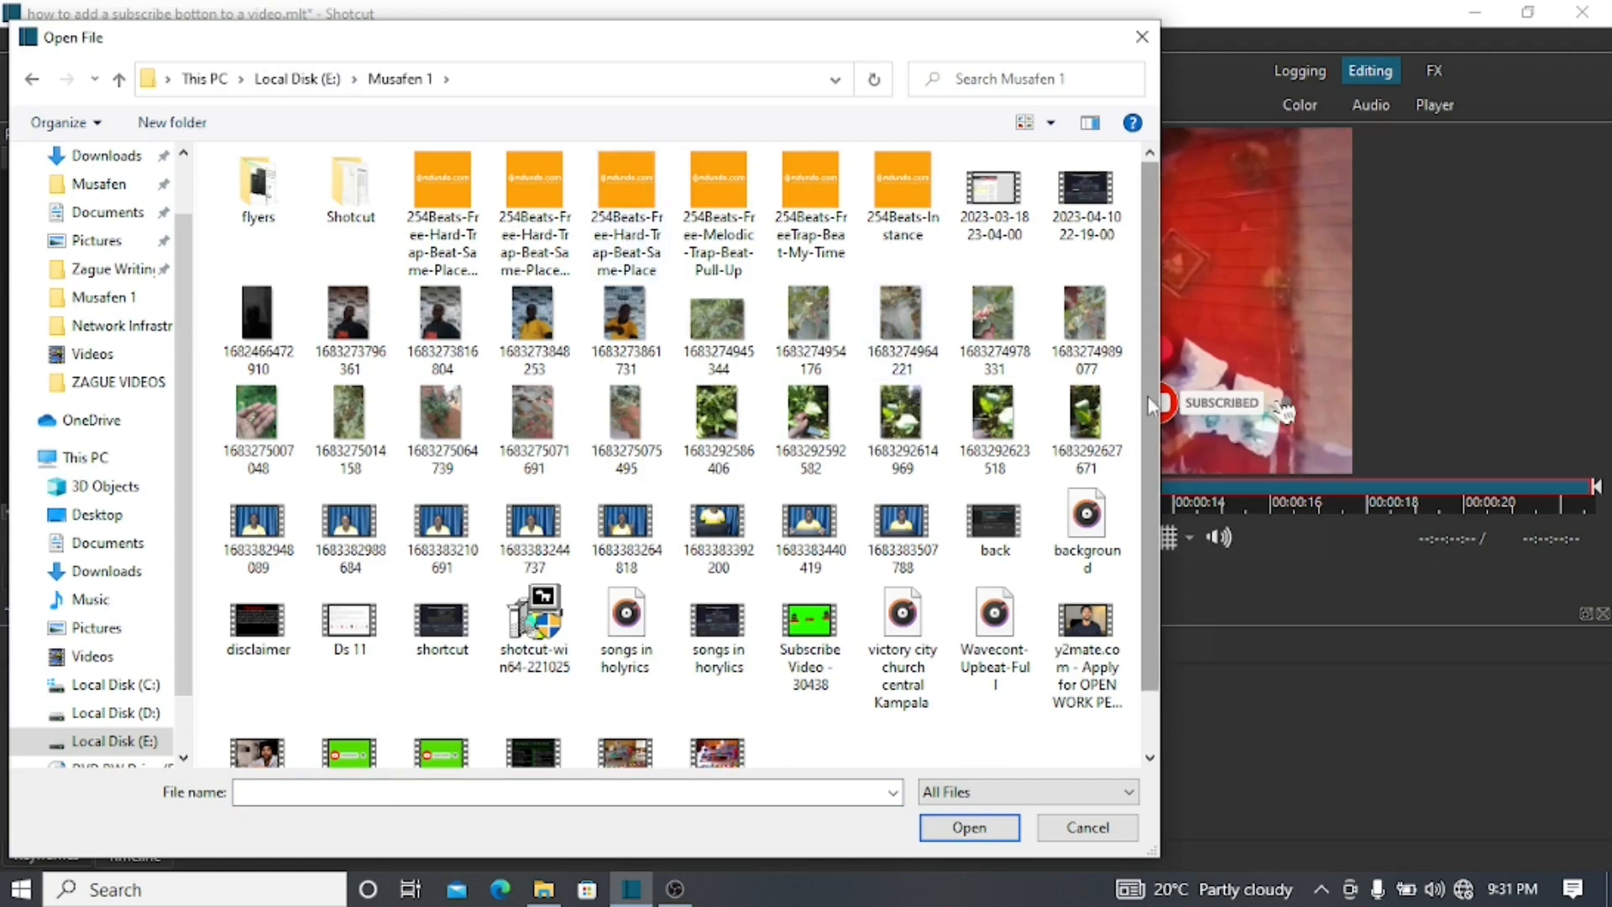
{"action": "left_click_drag", "start_coordinate": [1147, 394], "coordinate": [1168, 502]}
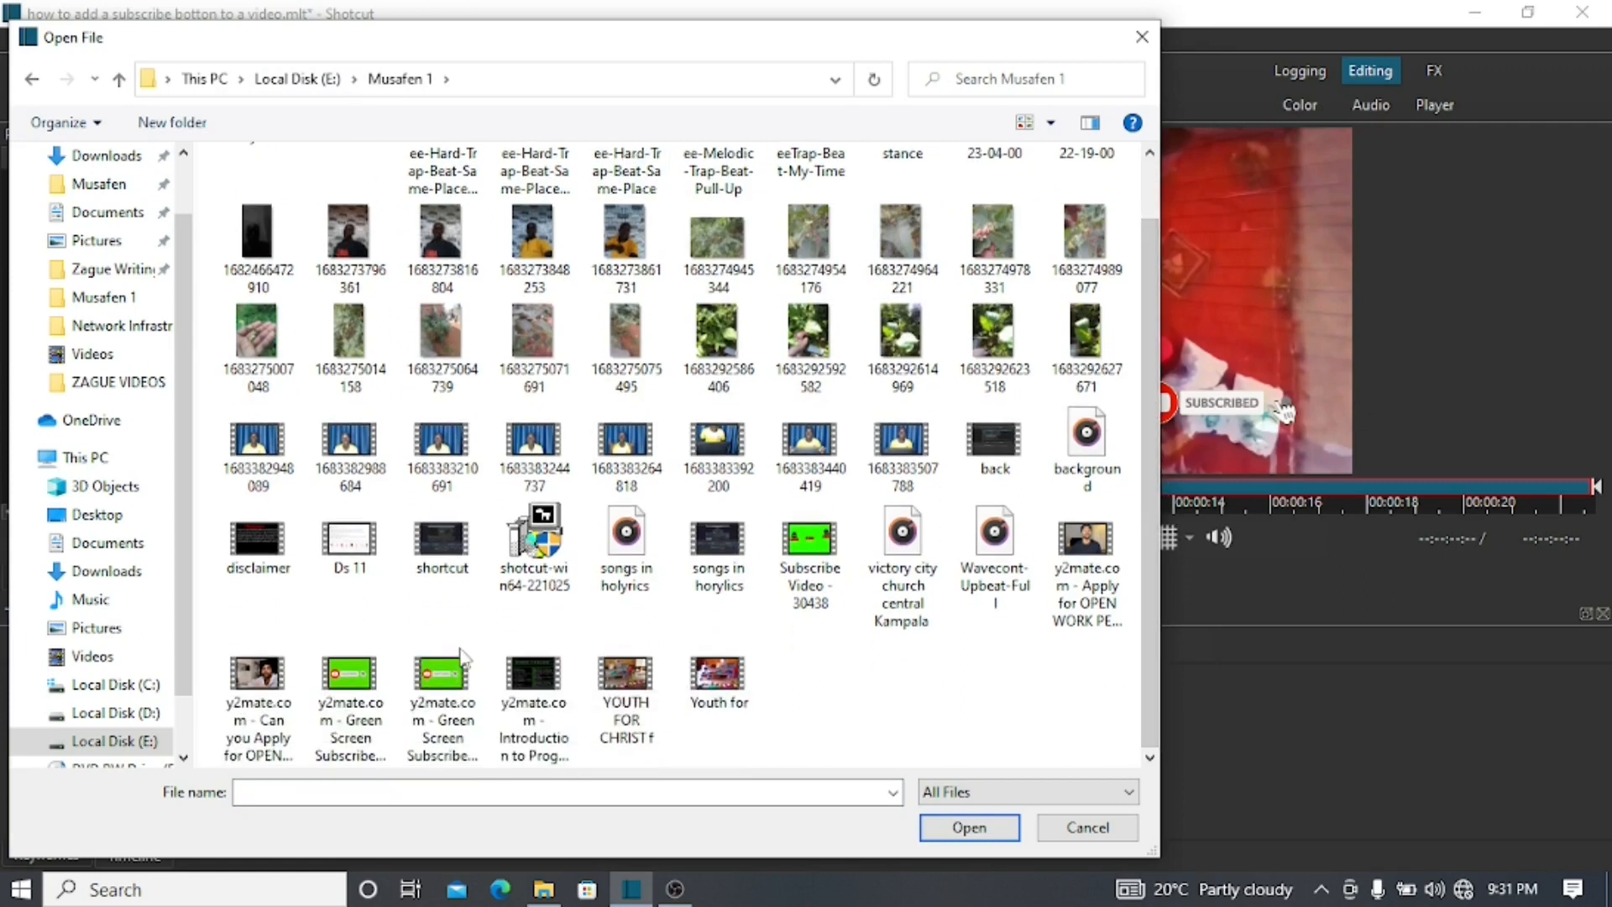
{"action": "double_click", "coordinate": [715, 685]}
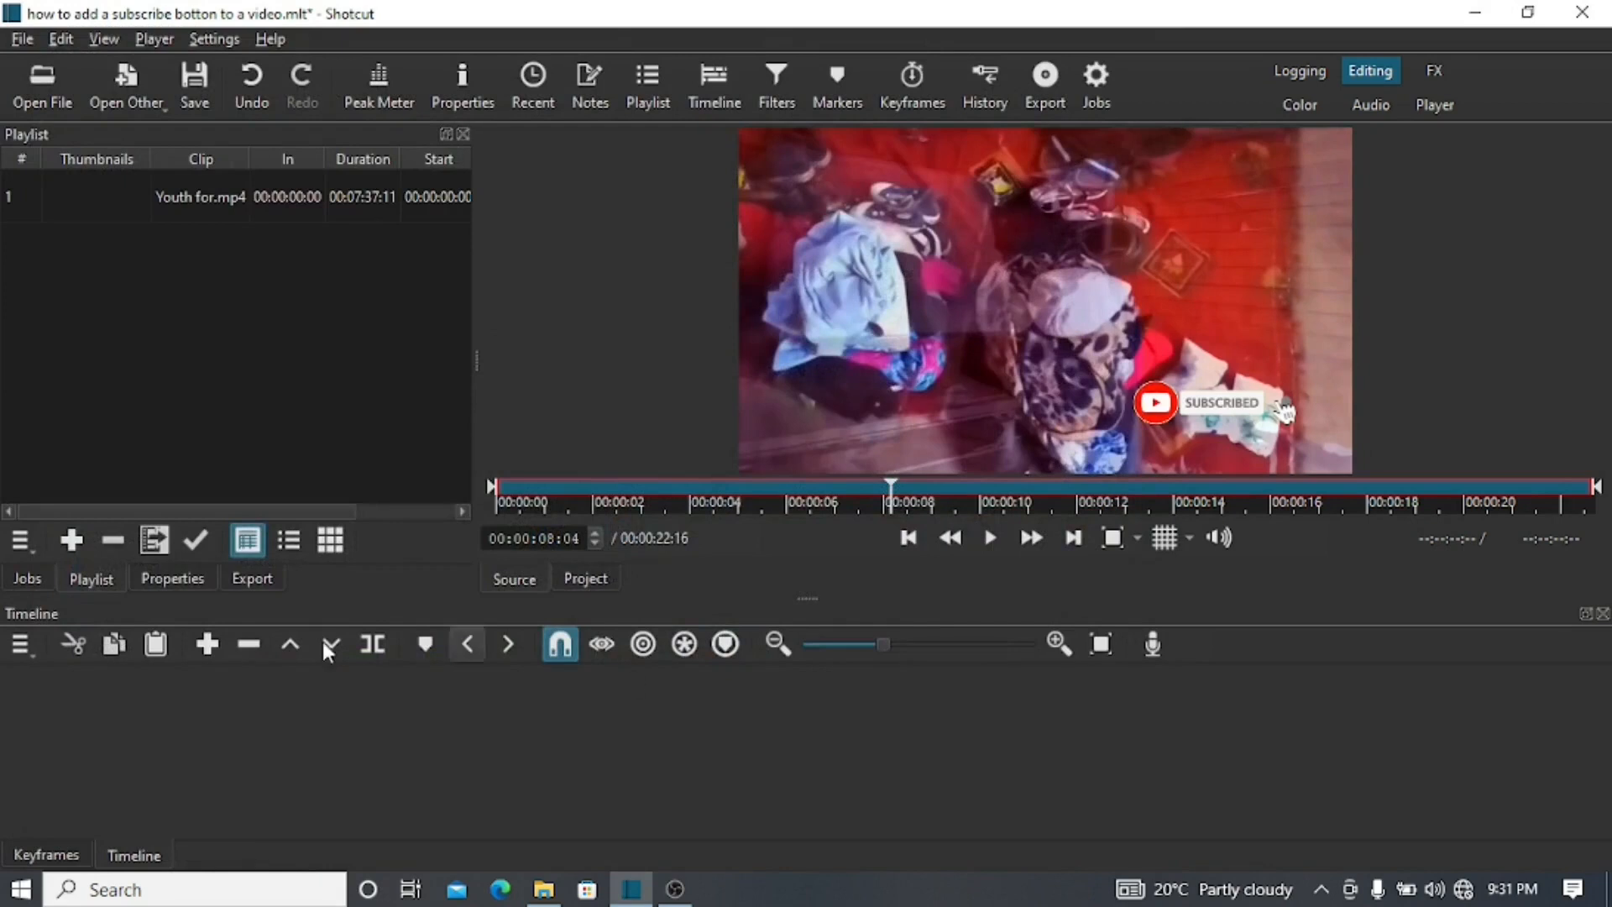
Step: Trim the end of Youth for.mp4 to a duration of about 46 seconds and place the clip on the timeline
{"action": "double_click", "coordinate": [255, 214]}
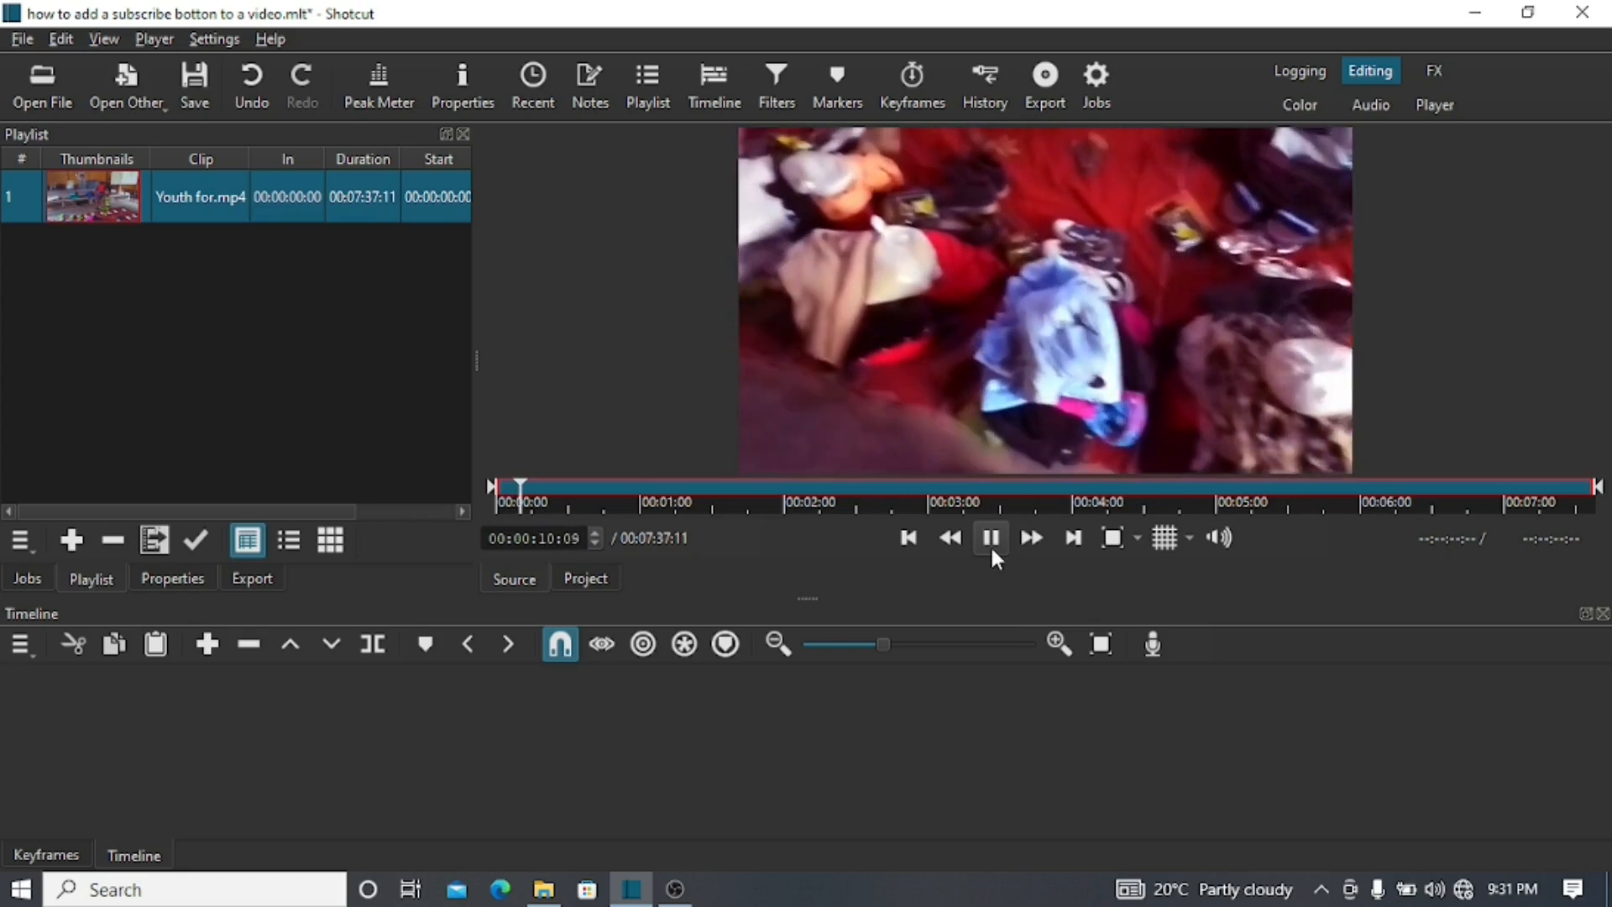
{"action": "left_click", "coordinate": [991, 539]}
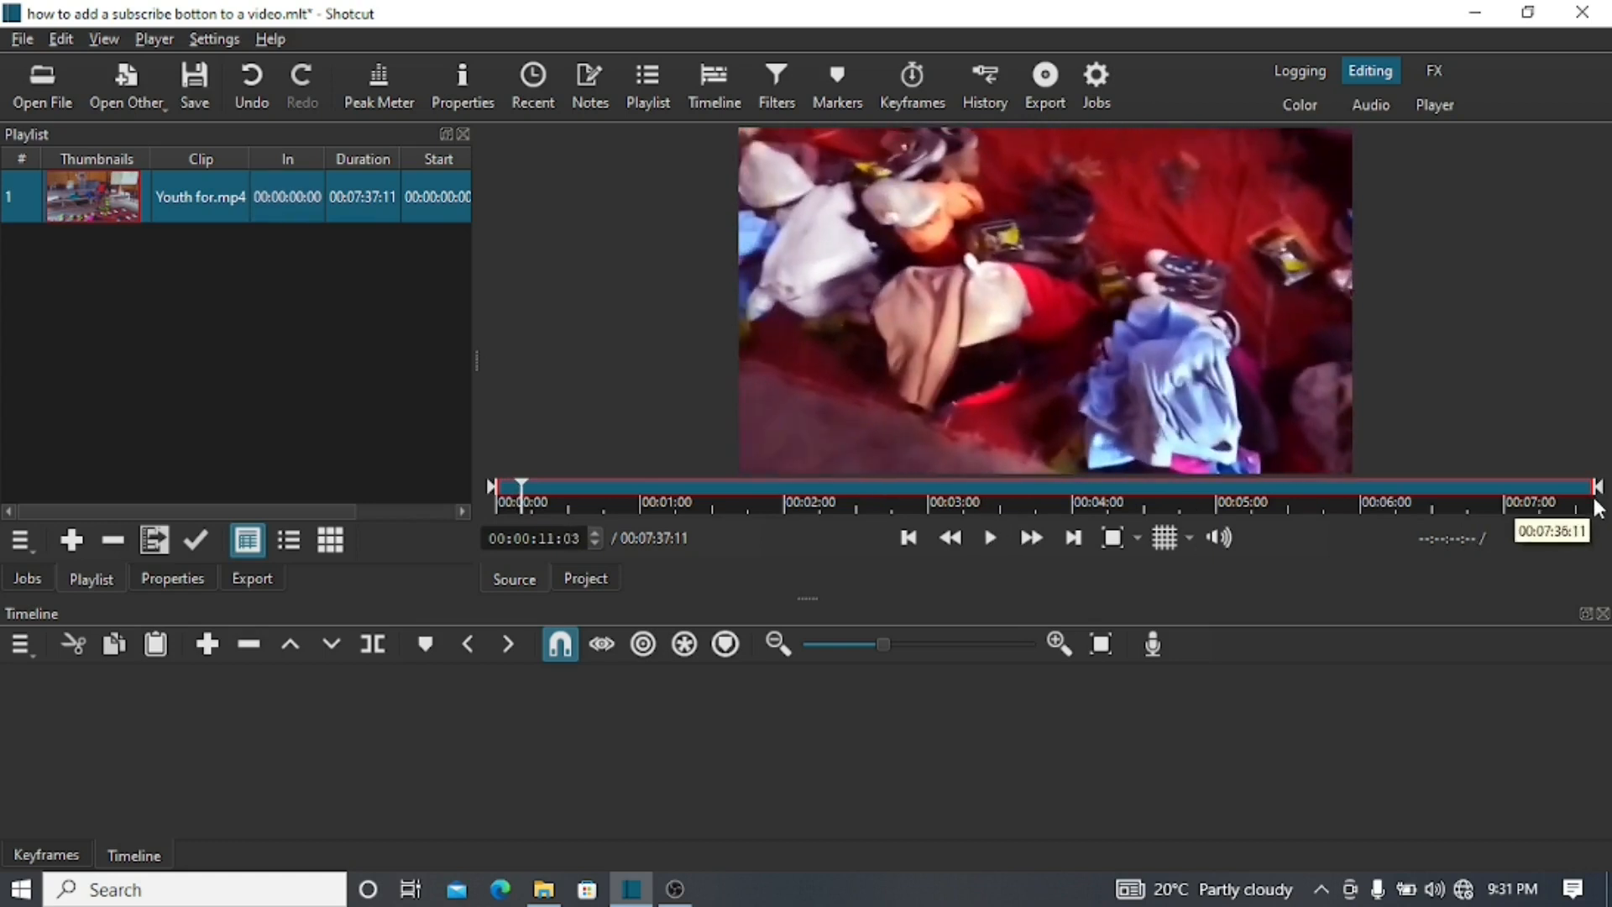
{"action": "left_click_drag", "start_coordinate": [1596, 488], "coordinate": [1204, 547]}
{"action": "left_click", "coordinate": [1225, 541]}
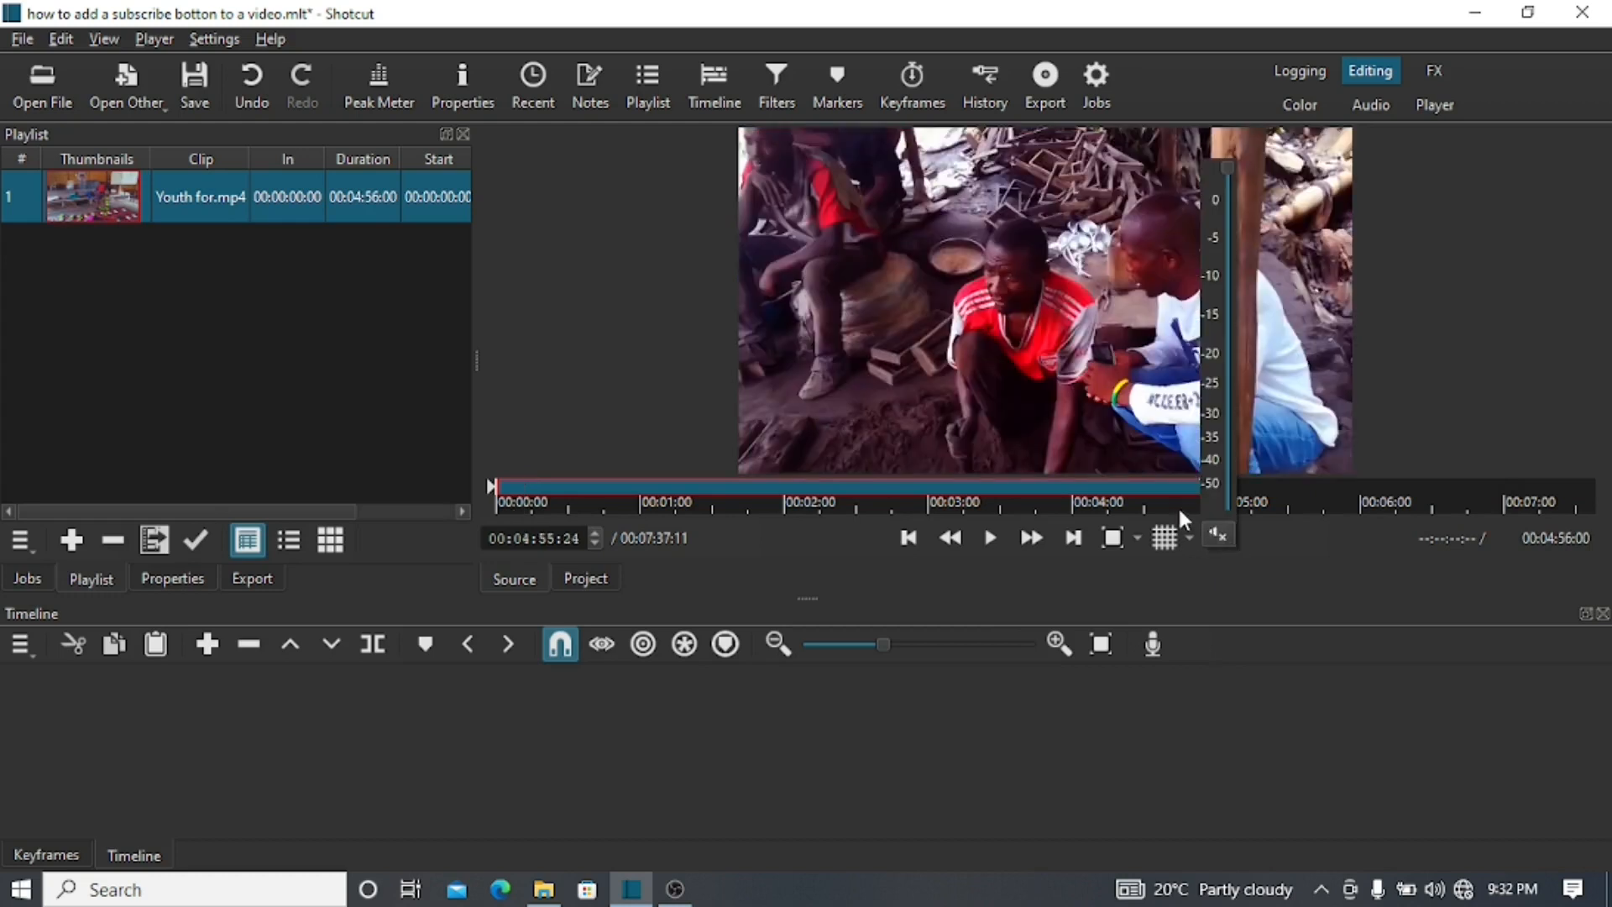
{"action": "left_click", "coordinate": [1182, 486]}
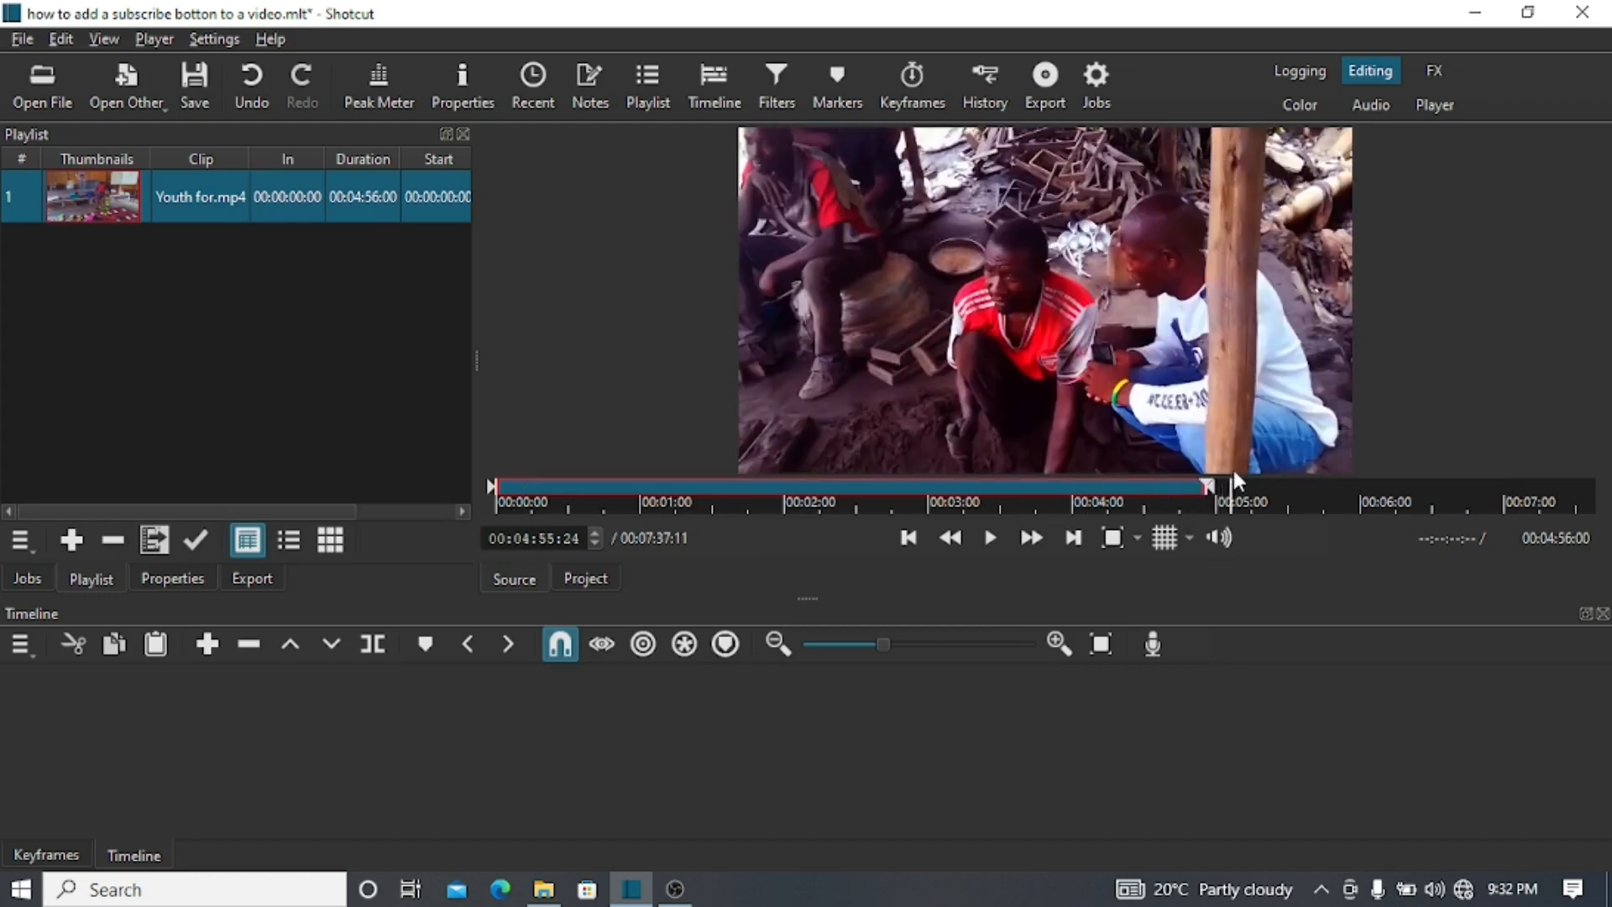
{"action": "left_click_drag", "start_coordinate": [1209, 487], "coordinate": [608, 494]}
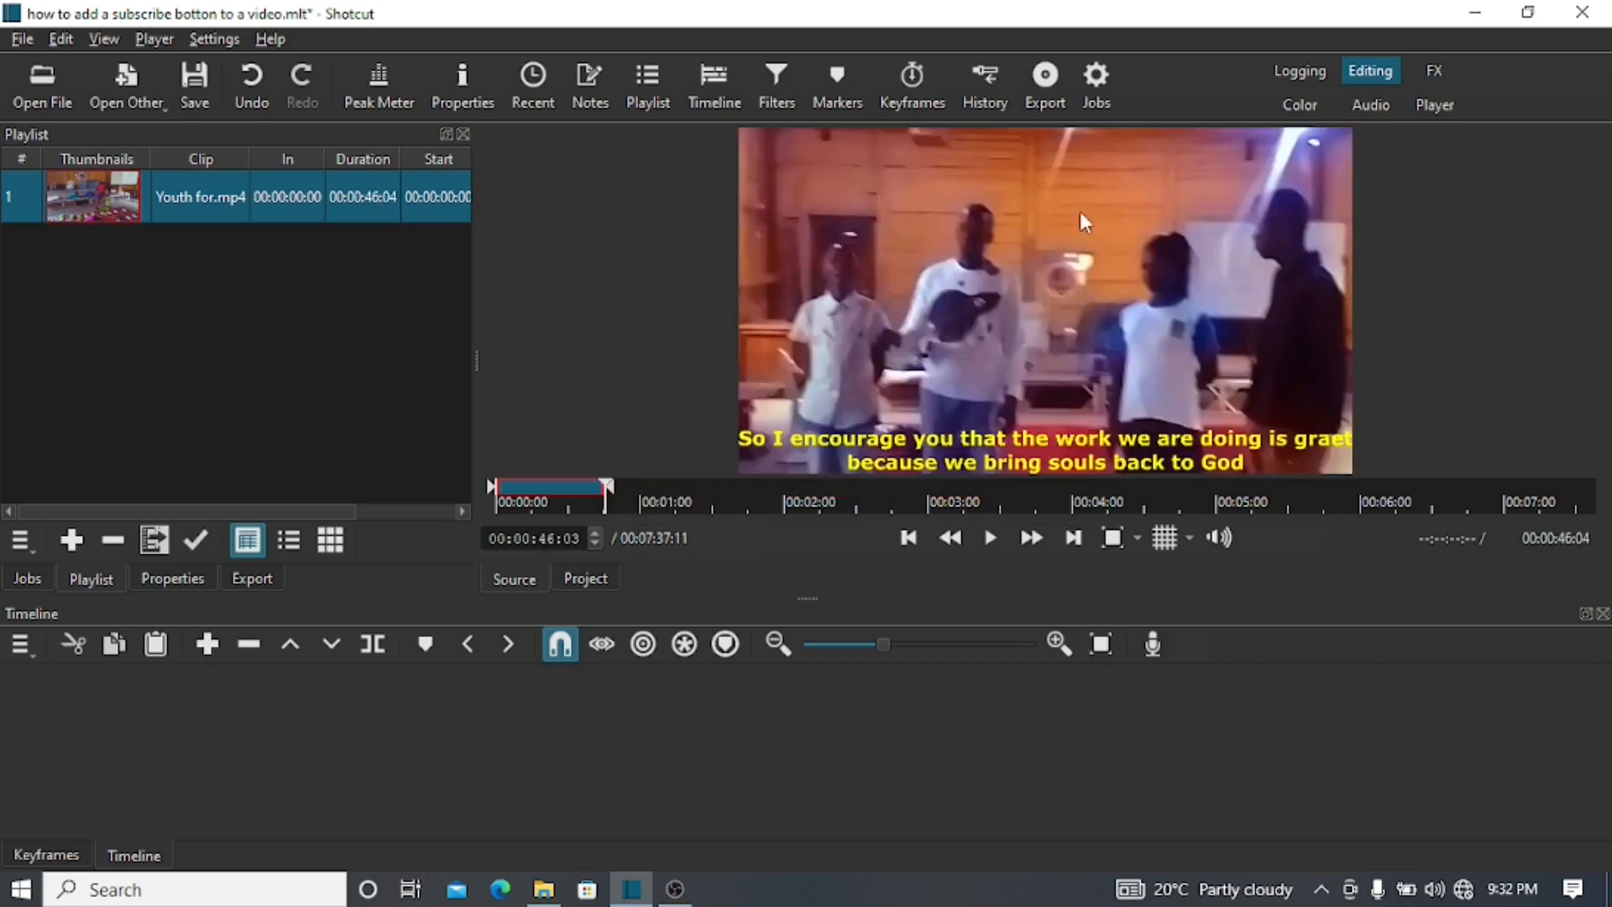
{"action": "left_click_drag", "start_coordinate": [1031, 250], "coordinate": [517, 754]}
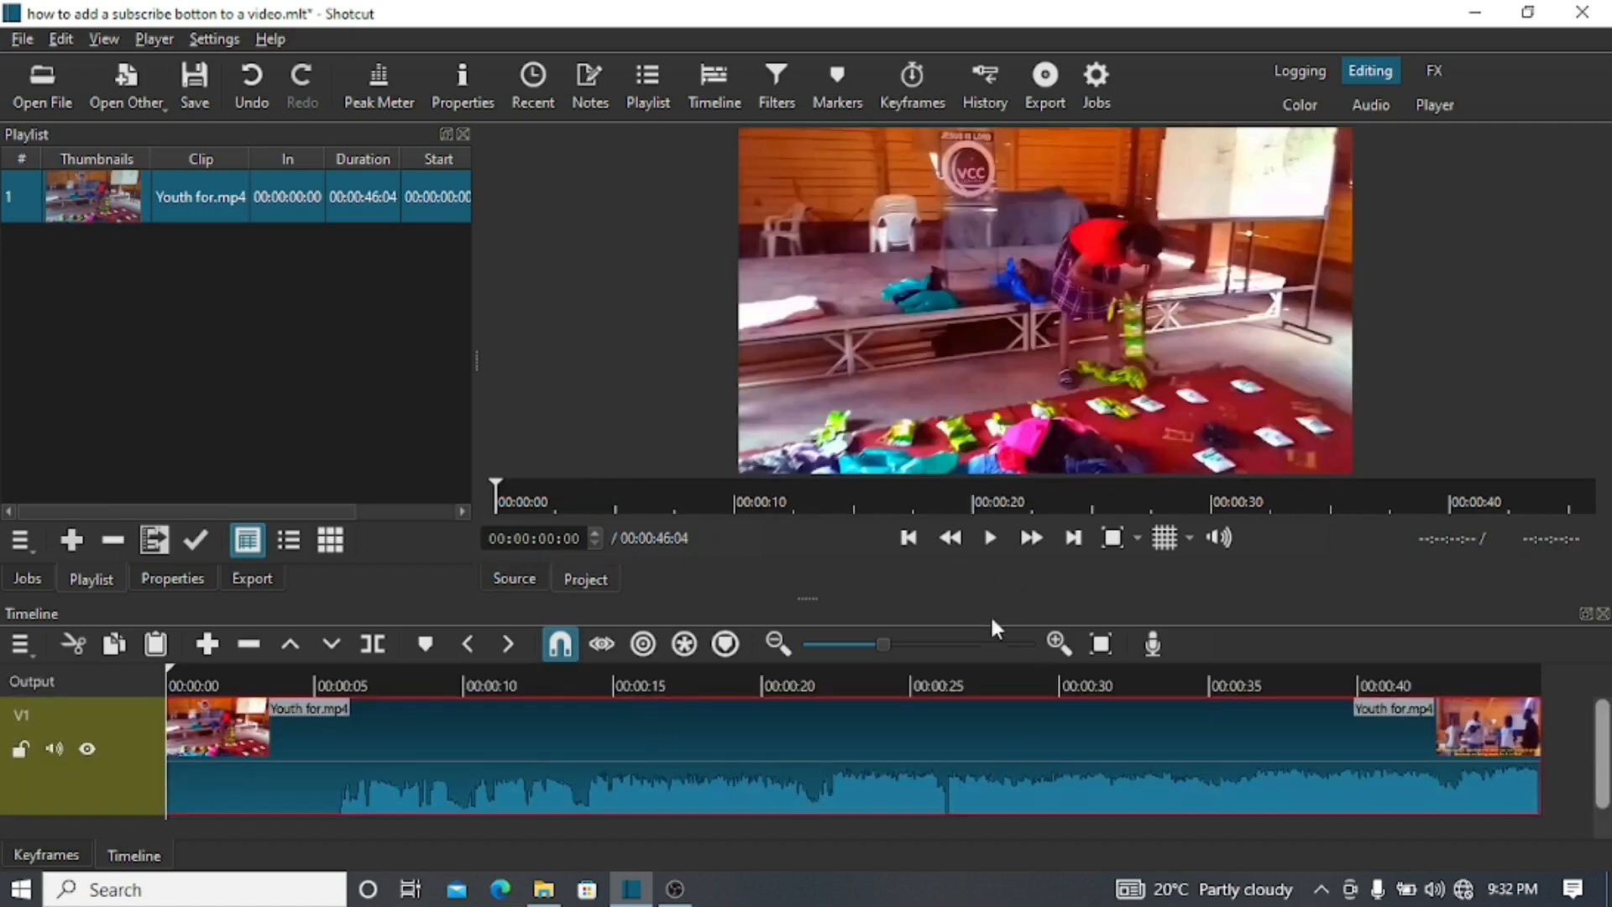
Step: Split the timeline clip at 00:00:26:12 and delete the part after the cut
{"action": "left_click", "coordinate": [954, 684]}
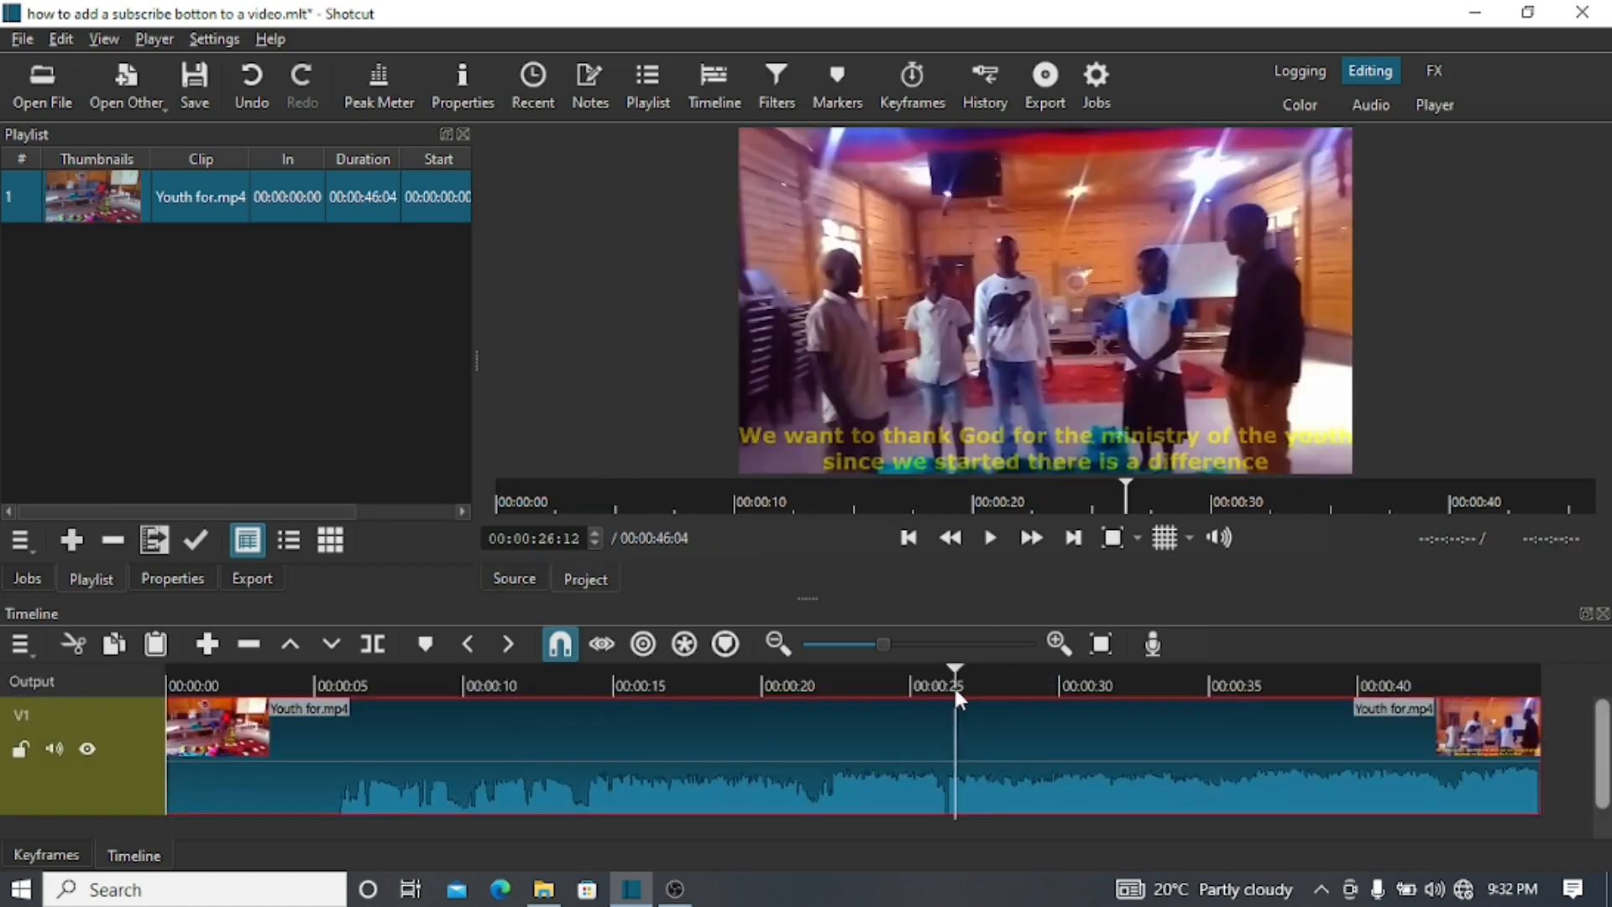
{"action": "key", "text": "s"}
{"action": "left_click", "coordinate": [1003, 756]}
{"action": "key", "text": "Delete"}
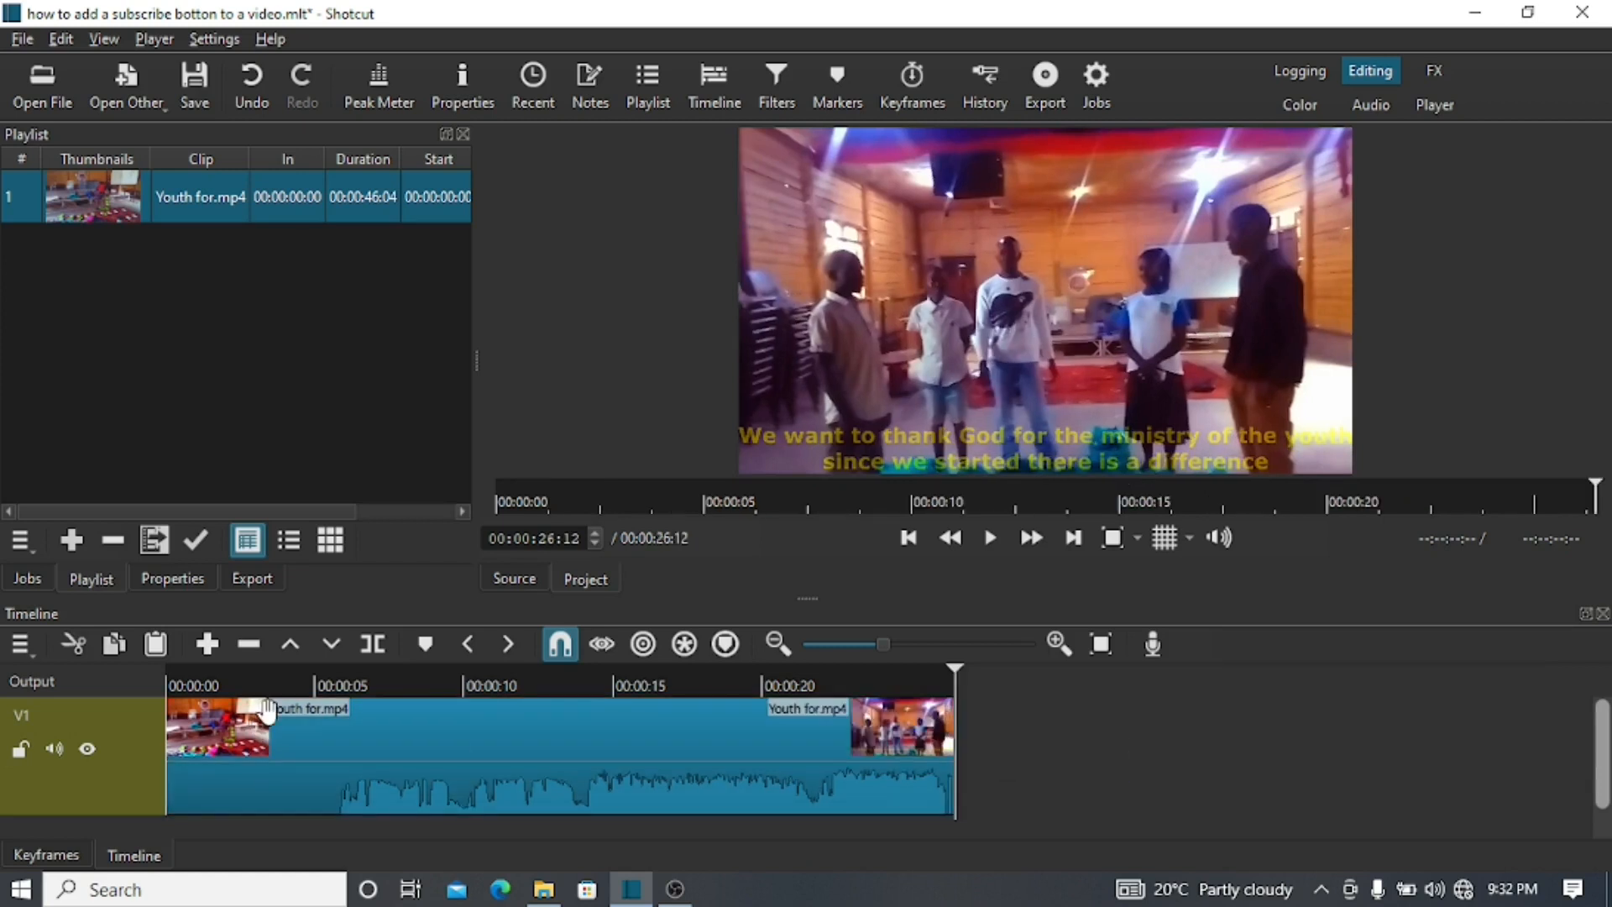
Step: Play the shortened timeline clip from about 5 seconds to about 11 seconds
{"action": "left_click", "coordinate": [331, 687]}
{"action": "key", "text": "space"}
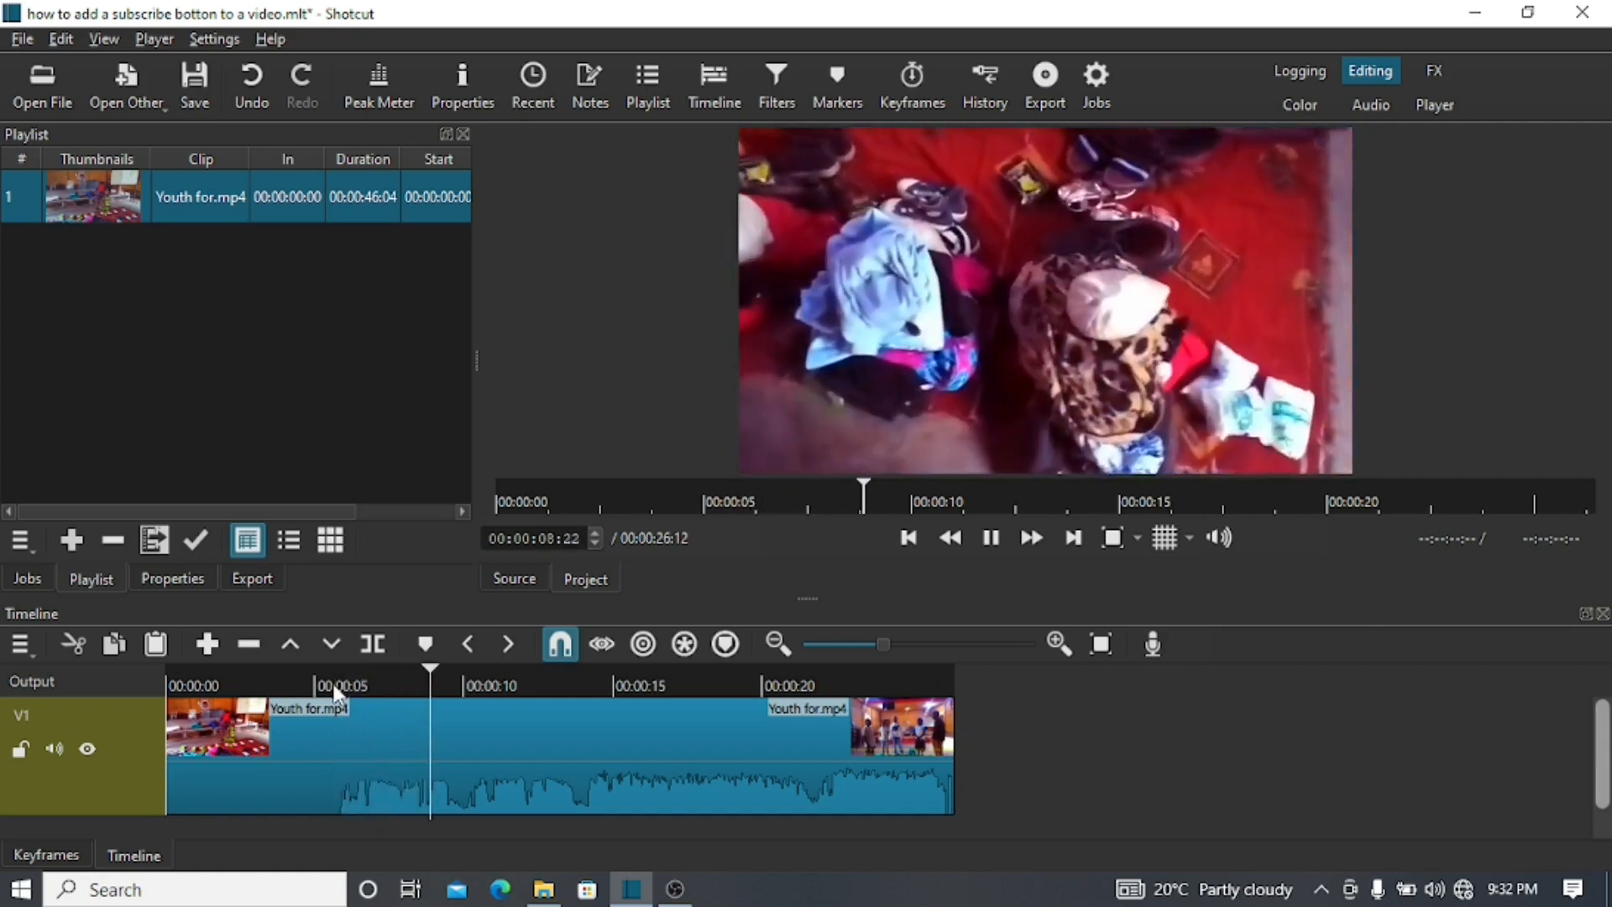
{"action": "key", "text": "space"}
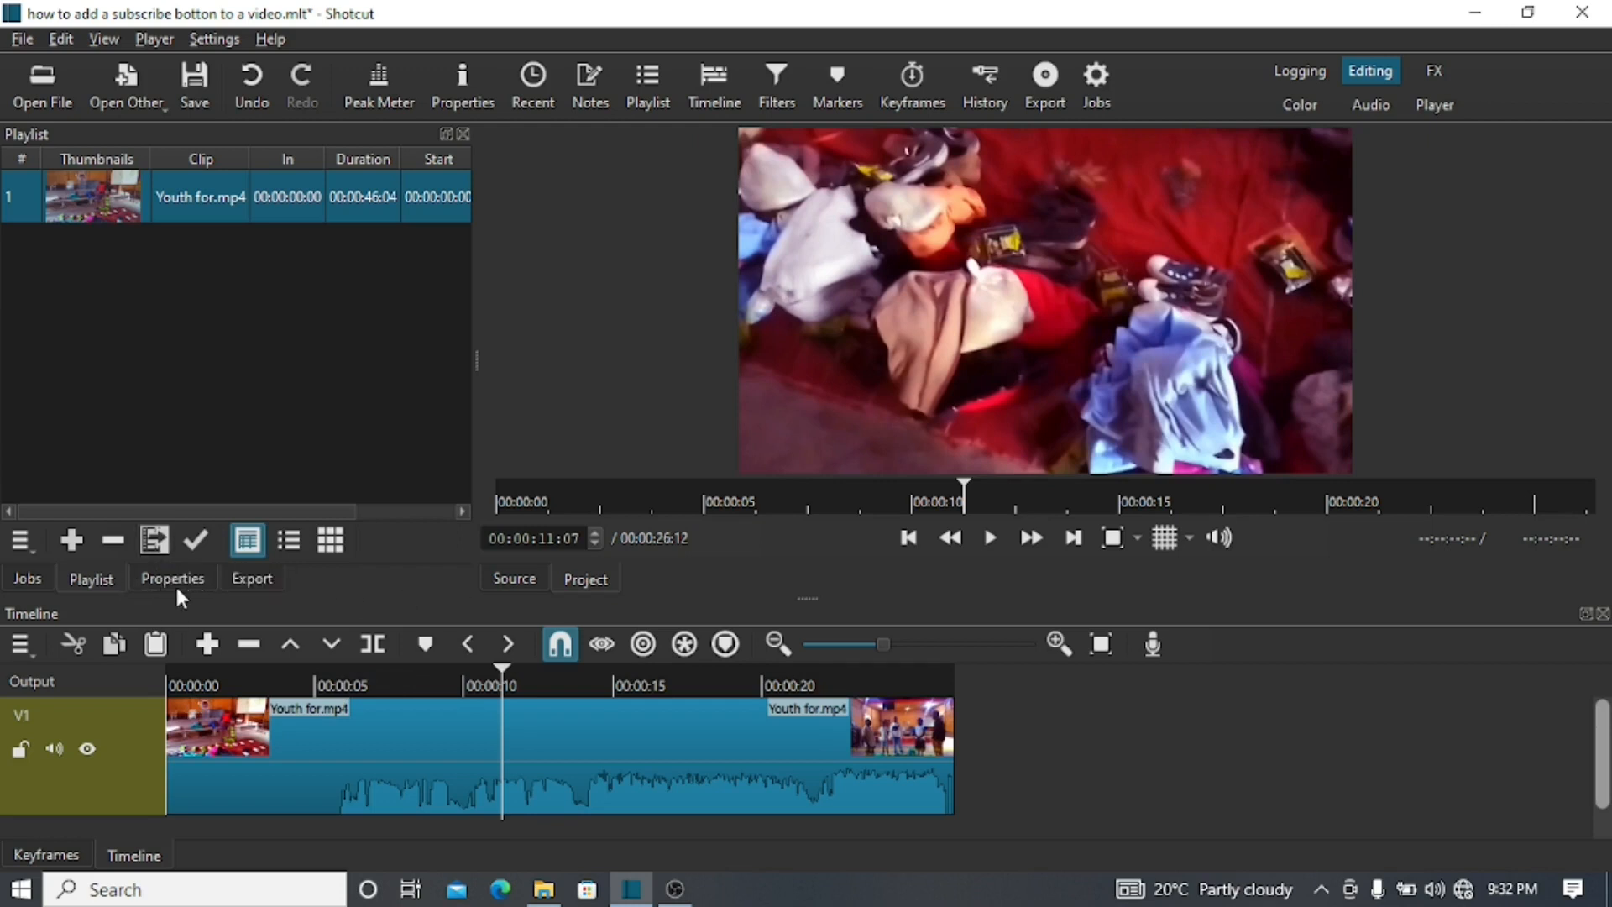
Step: Add "Subscribe Video - 30438" and the first y2mate.com Green Screen Subscribe Button video from the Musafen 1 folder to the playlist
{"action": "left_click", "coordinate": [144, 544]}
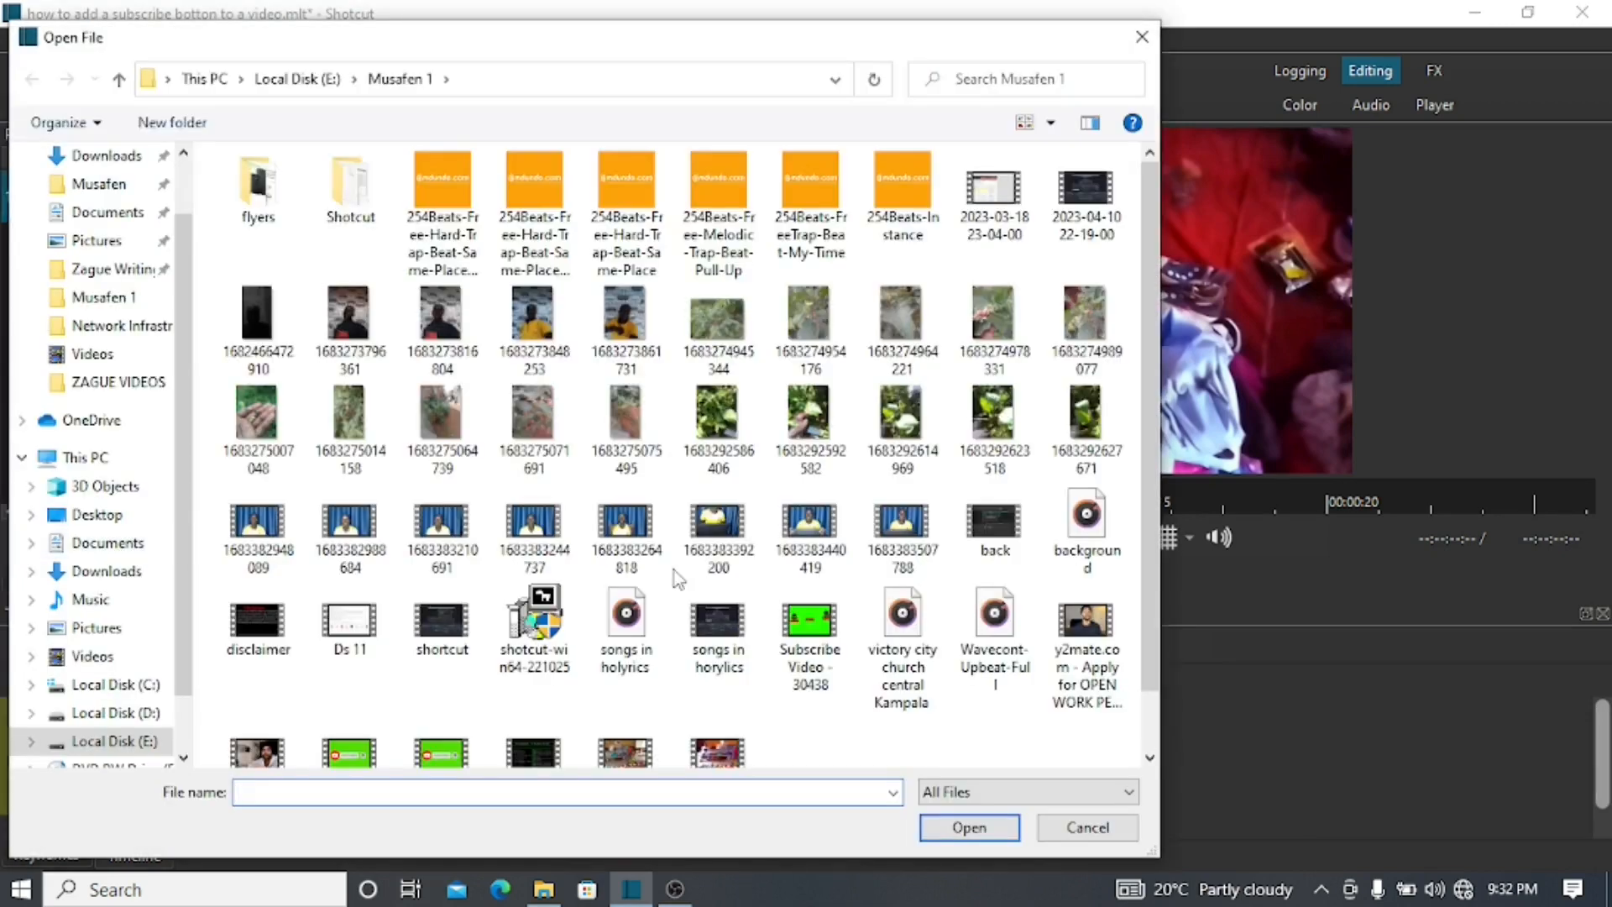
{"action": "left_click", "coordinate": [811, 639]}
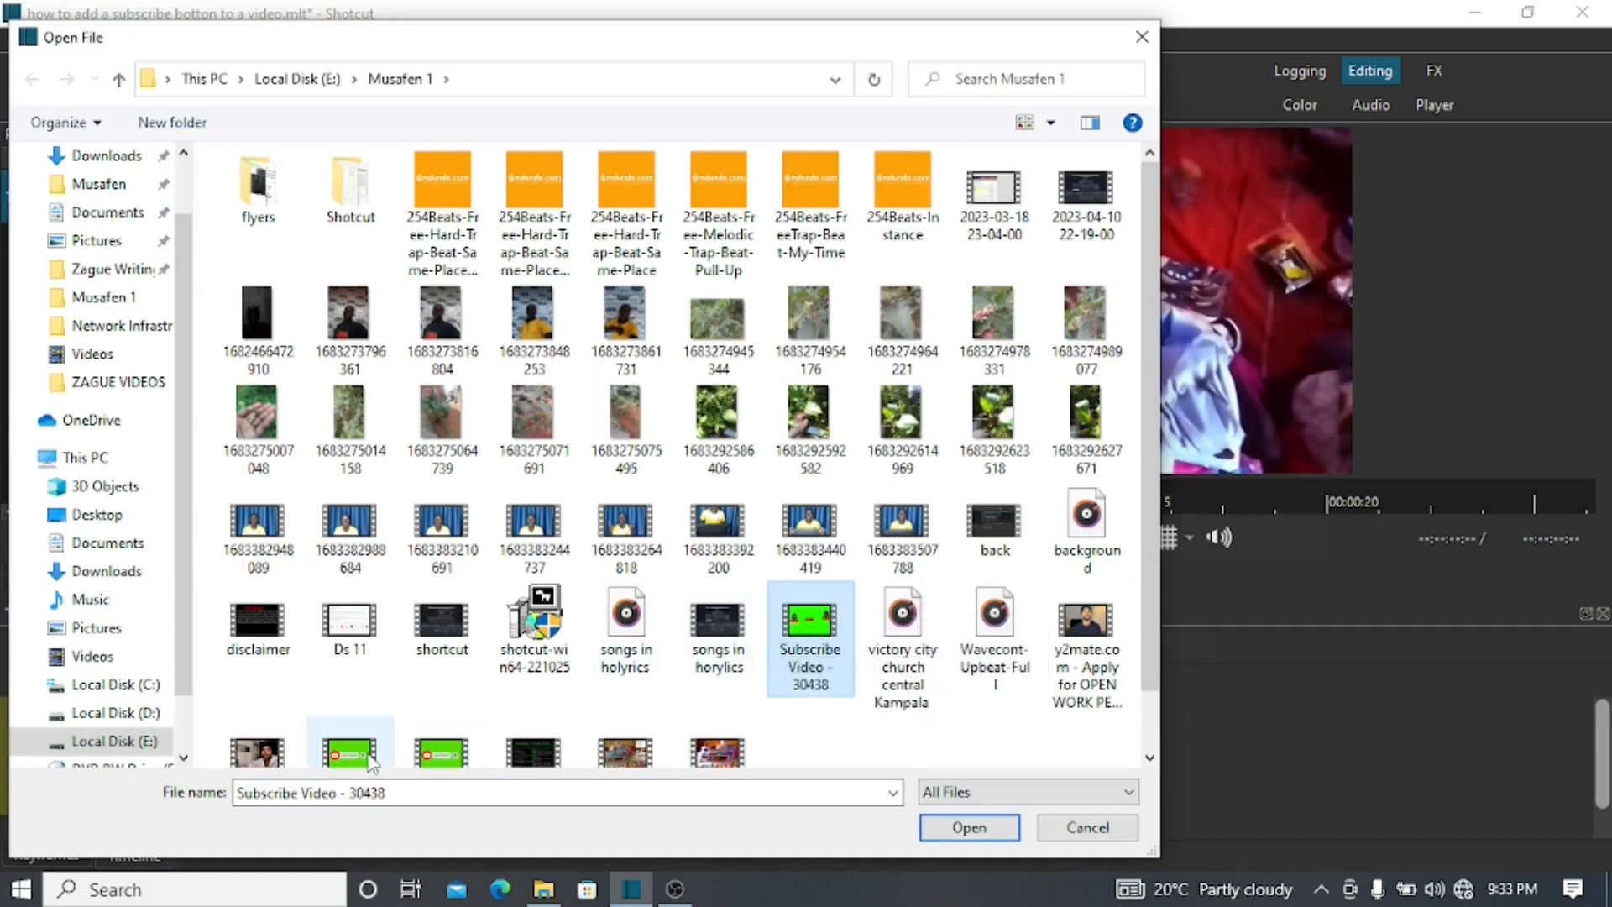
{"action": "left_click", "coordinate": [372, 763]}
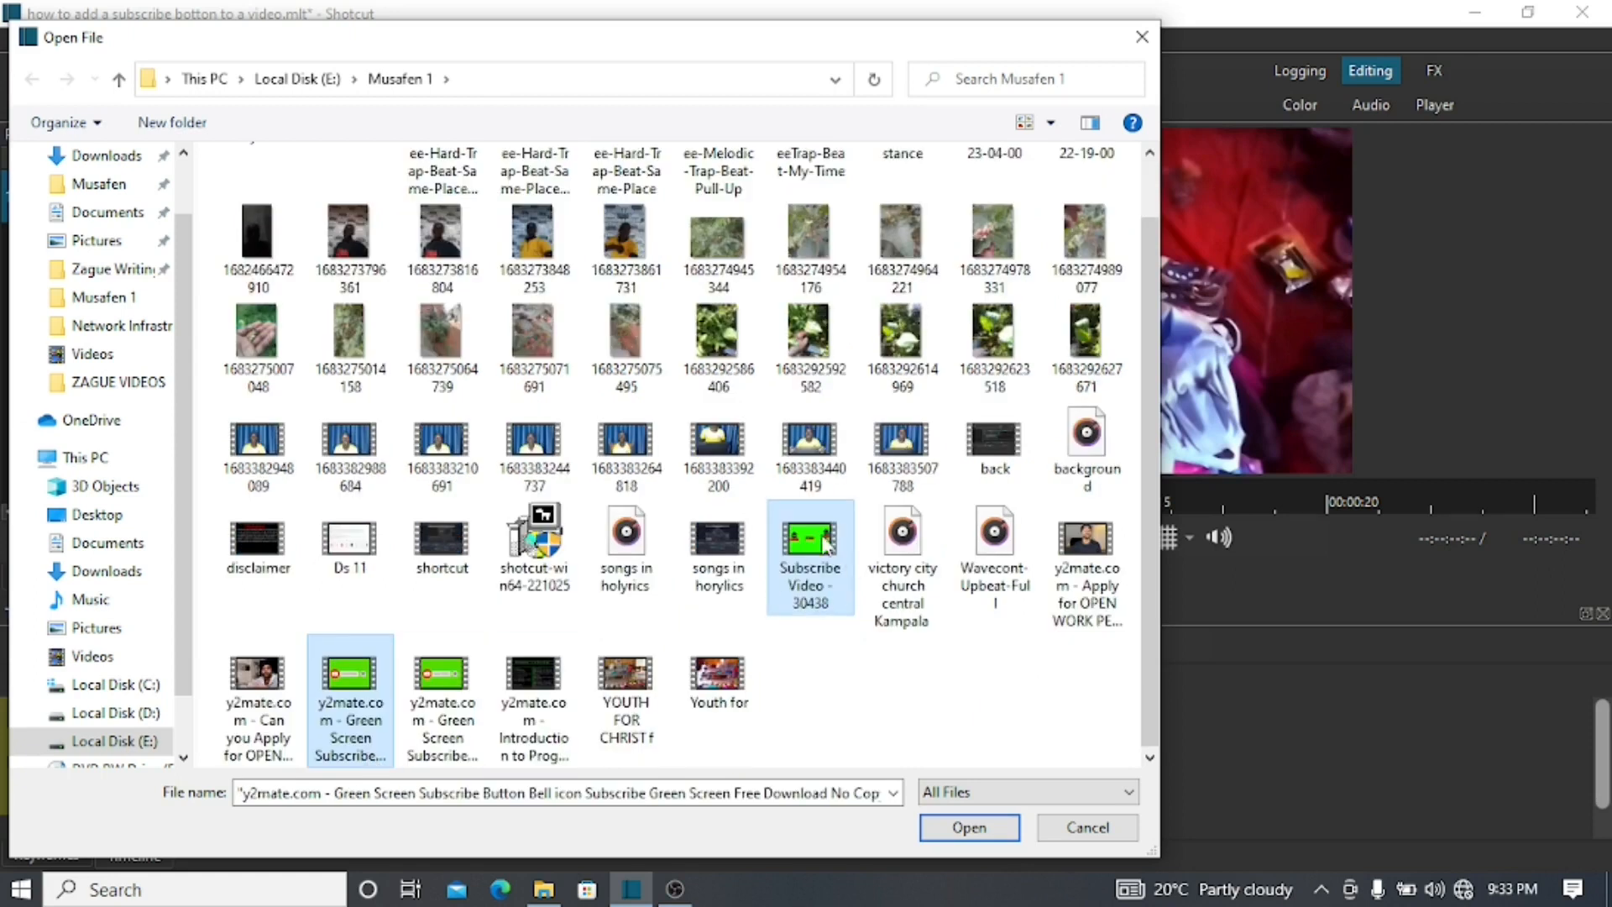
{"action": "left_click", "coordinate": [969, 827]}
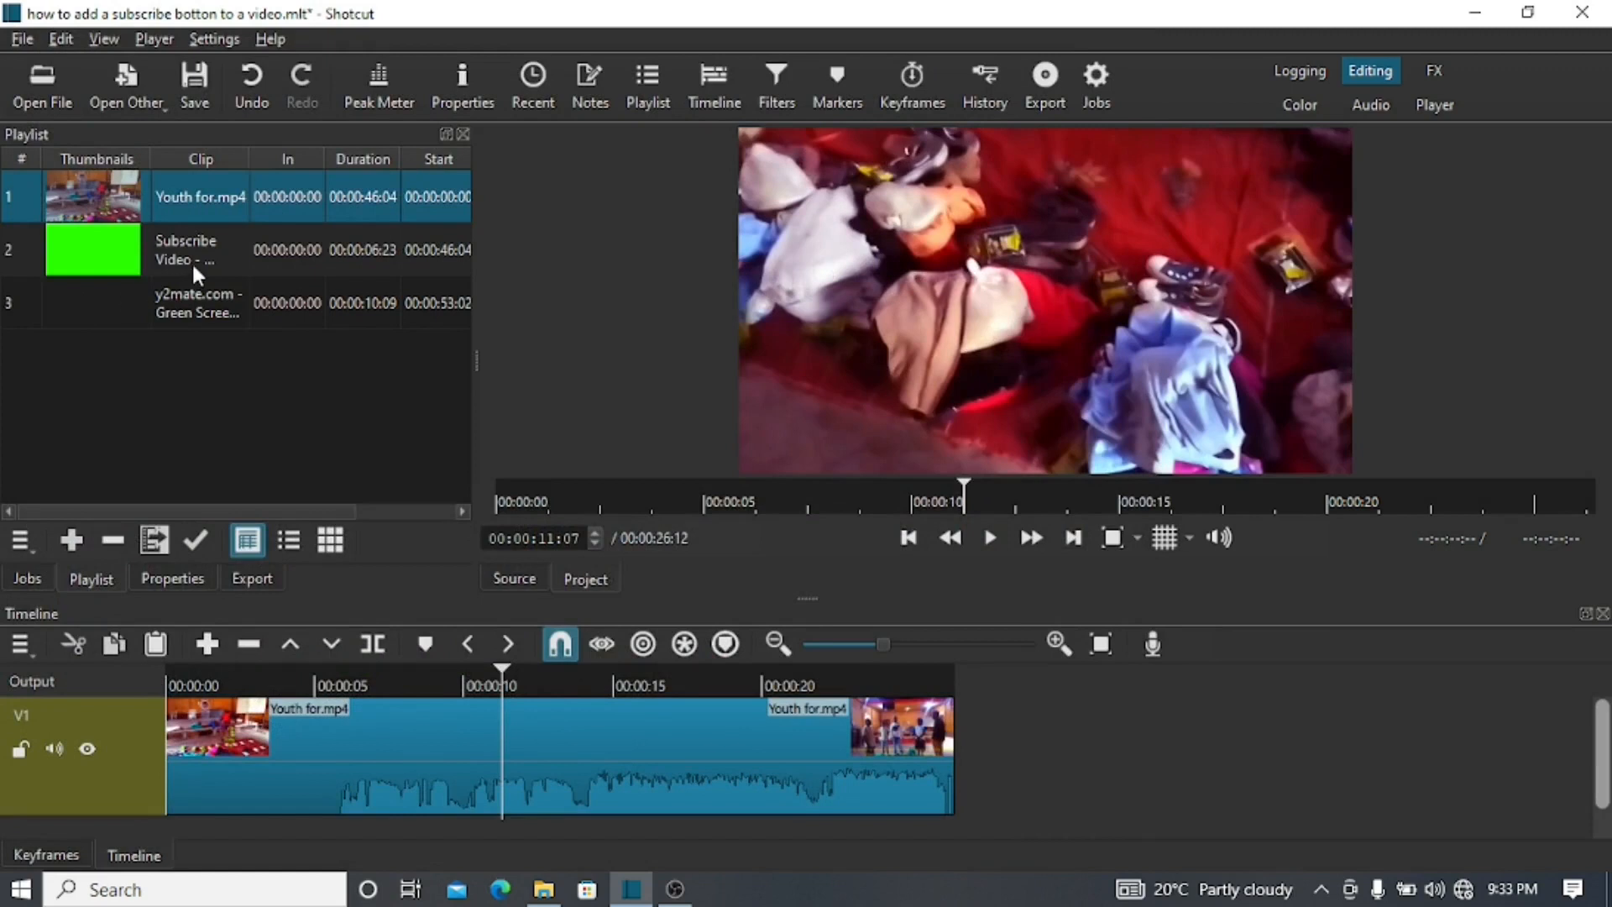
Step: Preview the "Subscribe Video" and y2mate.com Green Screen clips from the playlist, pausing the second at about 6 seconds
{"action": "double_click", "coordinate": [191, 260]}
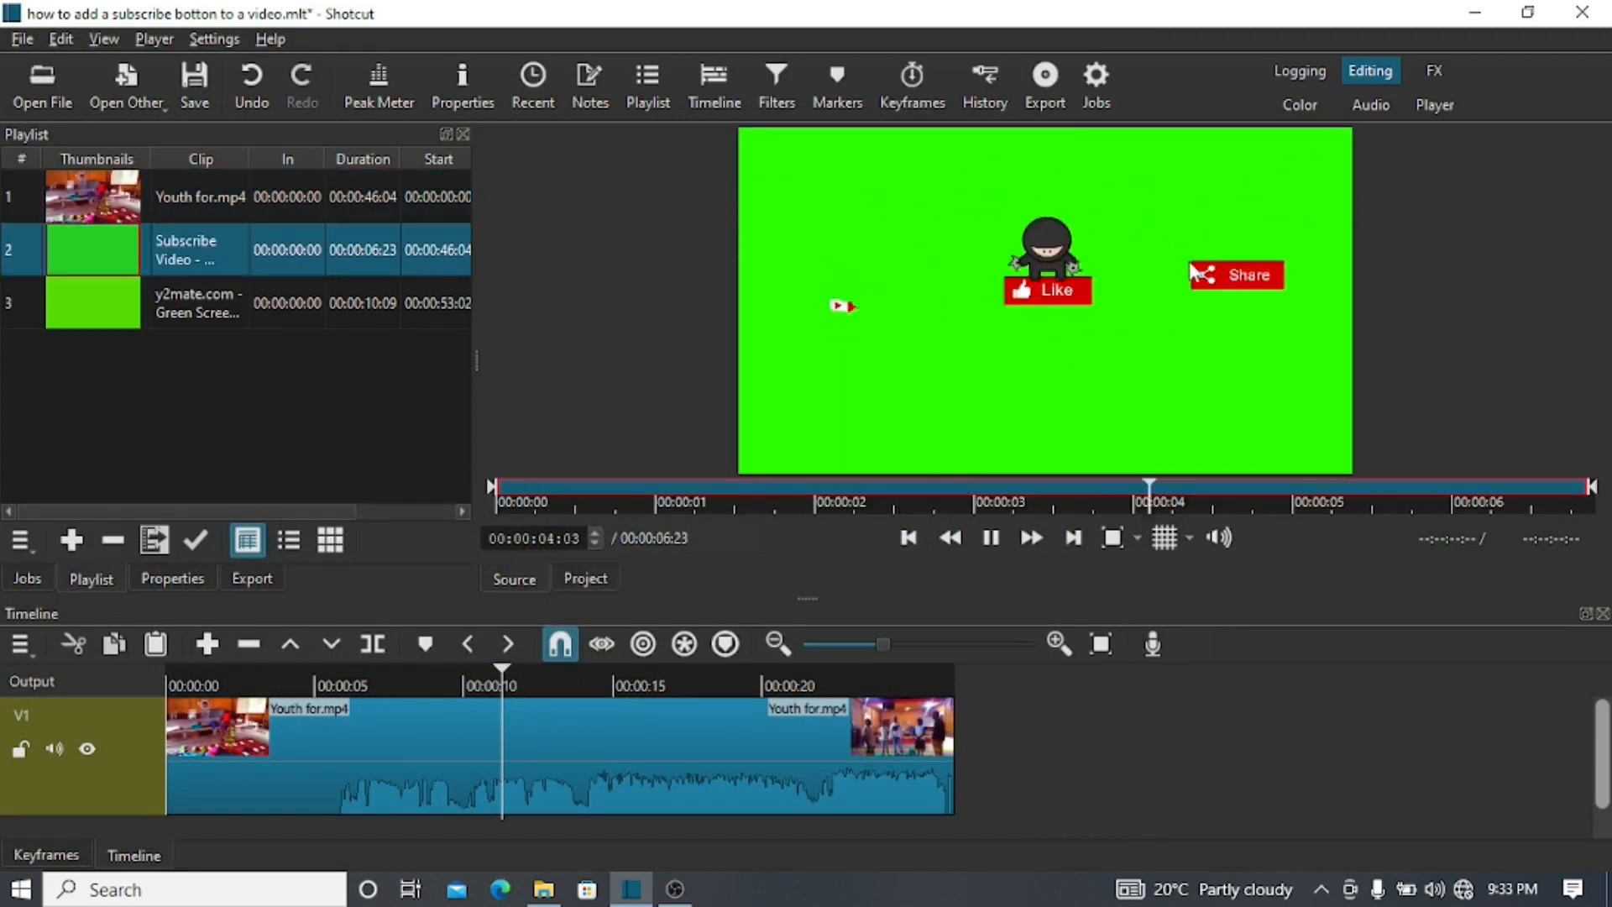
{"action": "double_click", "coordinate": [282, 324]}
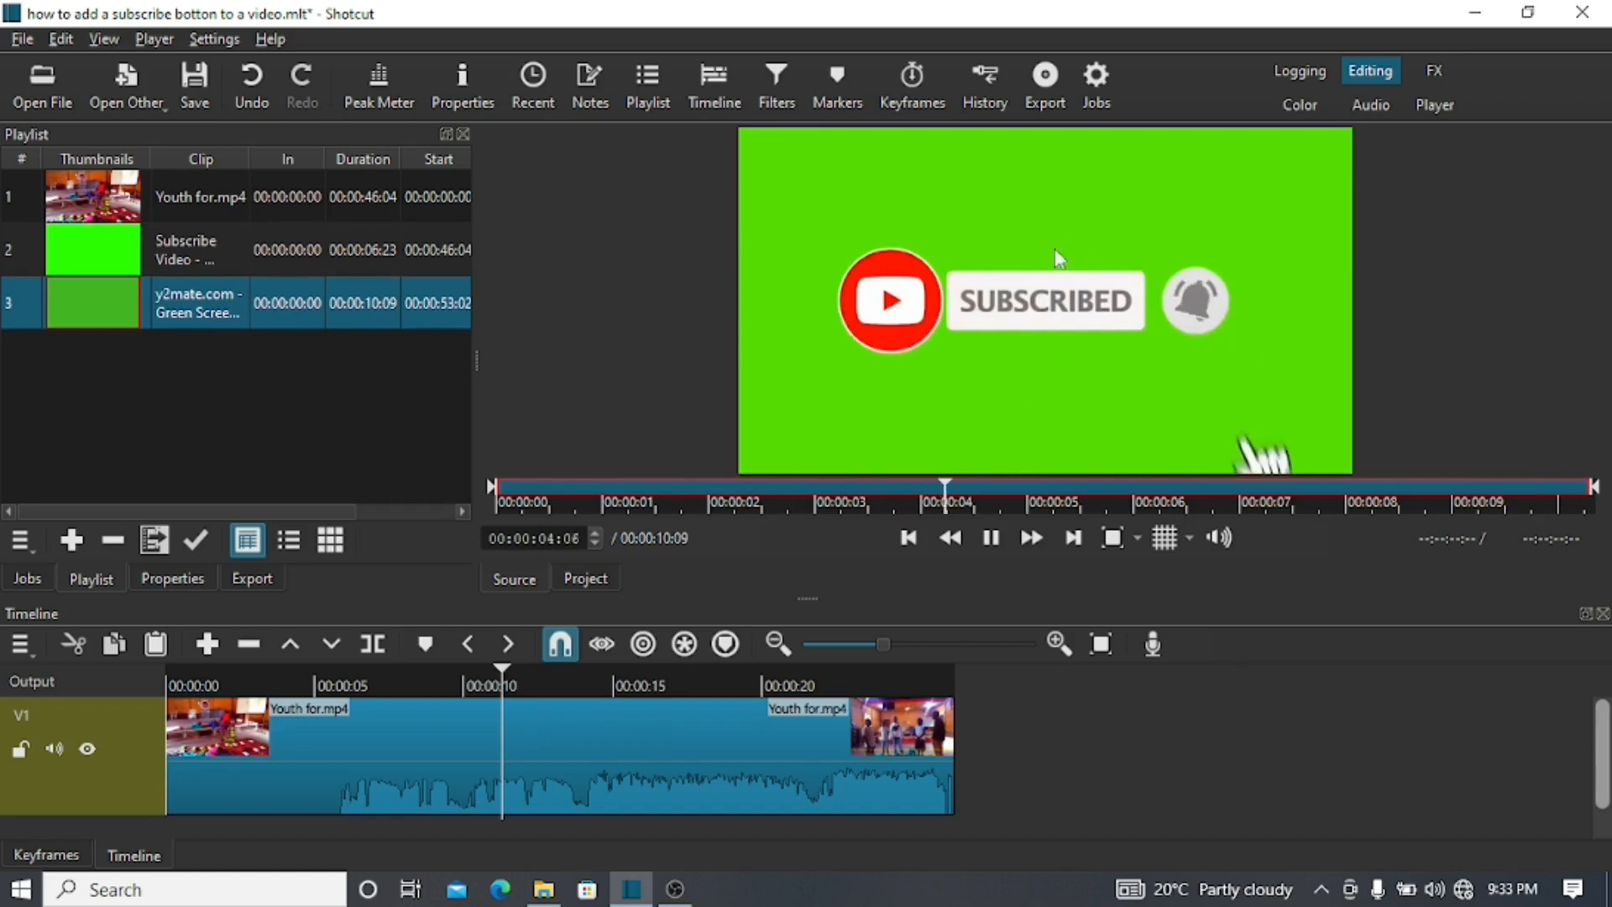
{"action": "left_click", "coordinate": [1073, 332]}
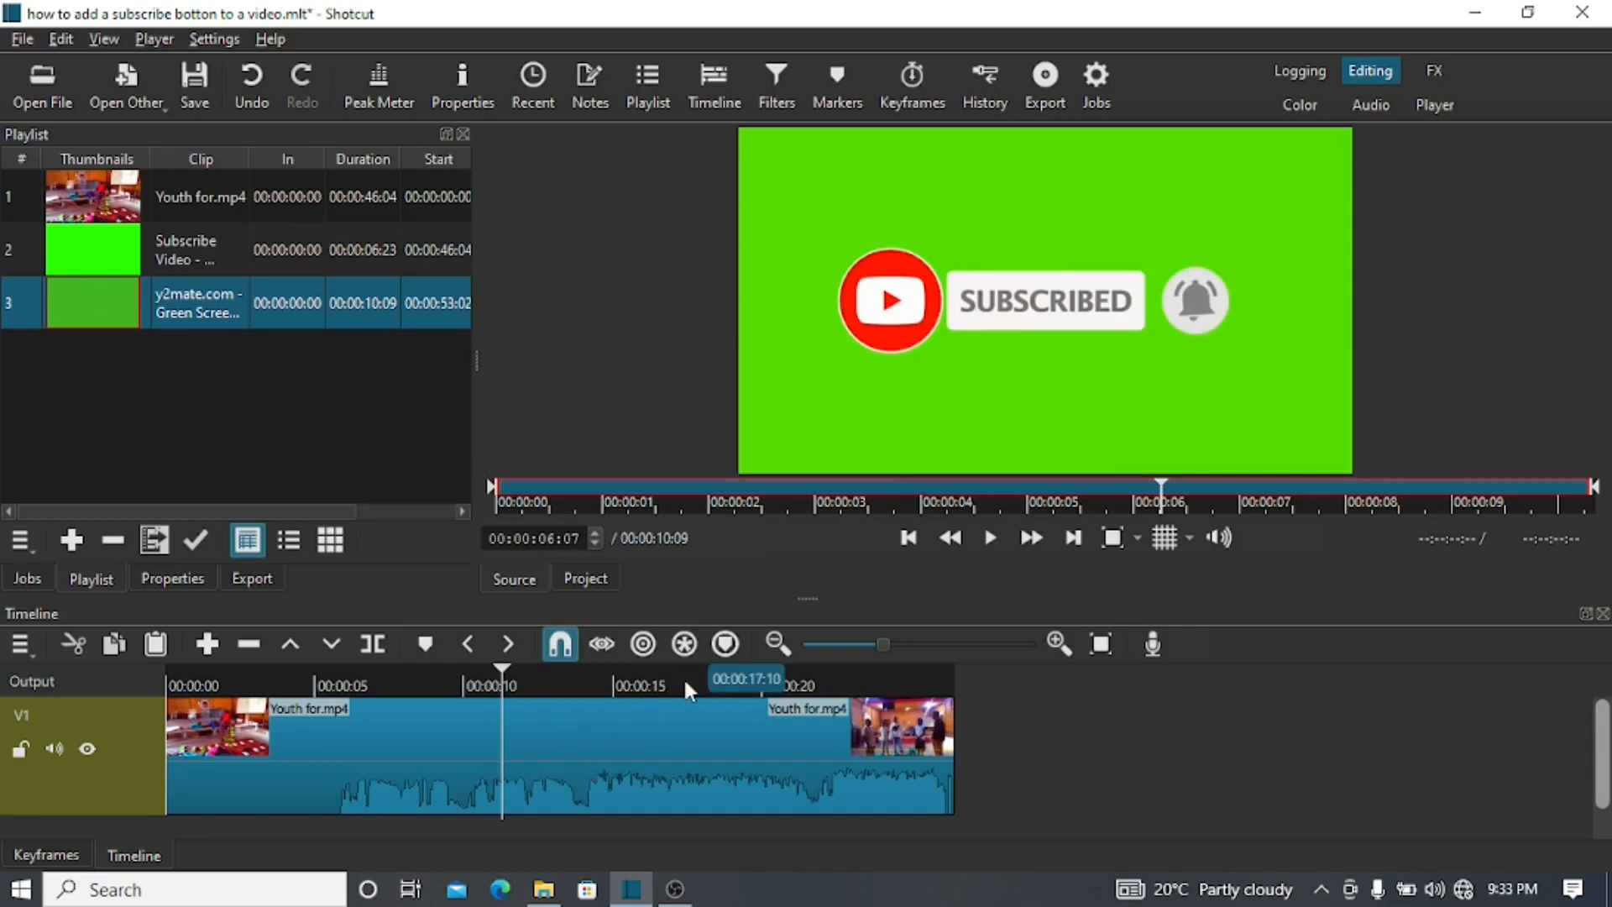
Step: Add a Text: Simple filter to the Youth for.mp4 clip on the timeline
{"action": "left_click", "coordinate": [684, 683]}
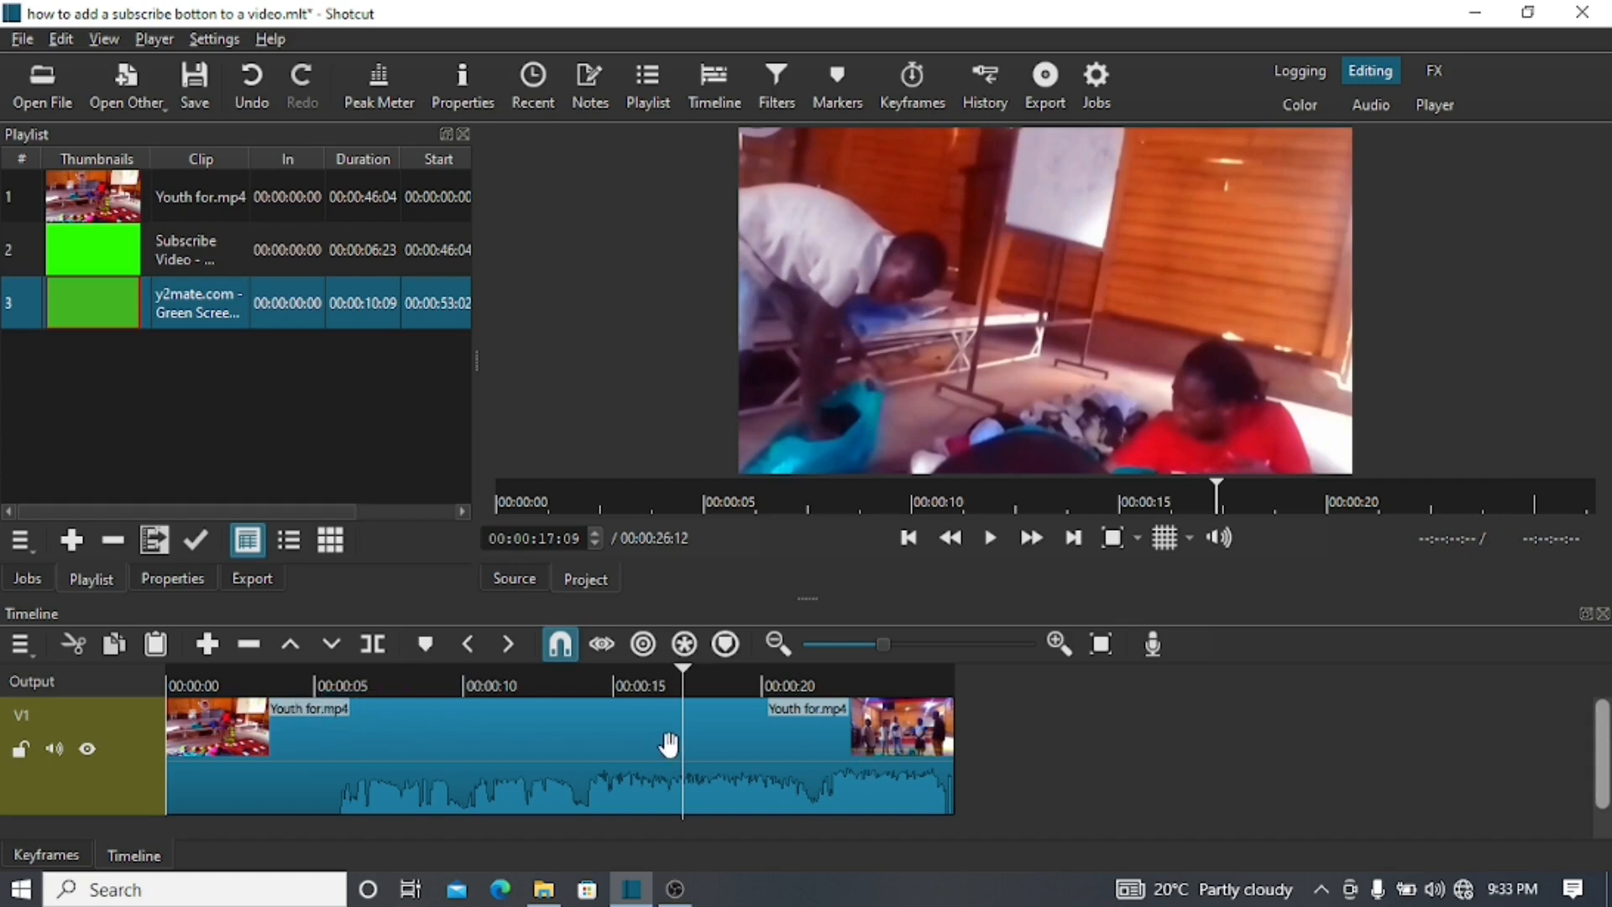
{"action": "left_click", "coordinate": [611, 735]}
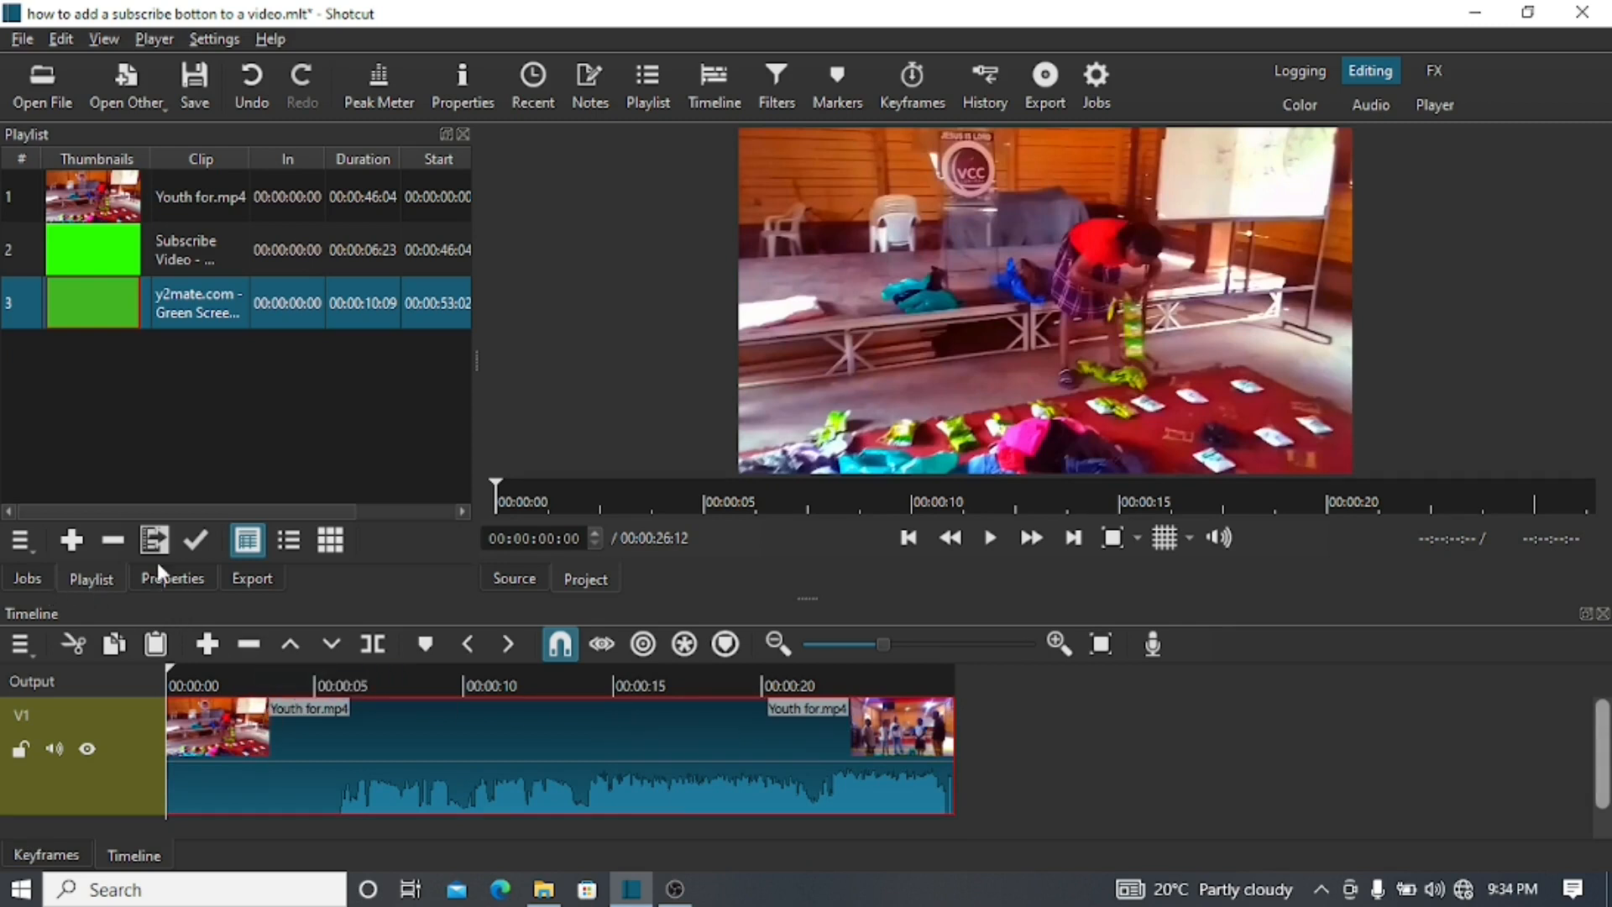
{"action": "left_click", "coordinate": [778, 84]}
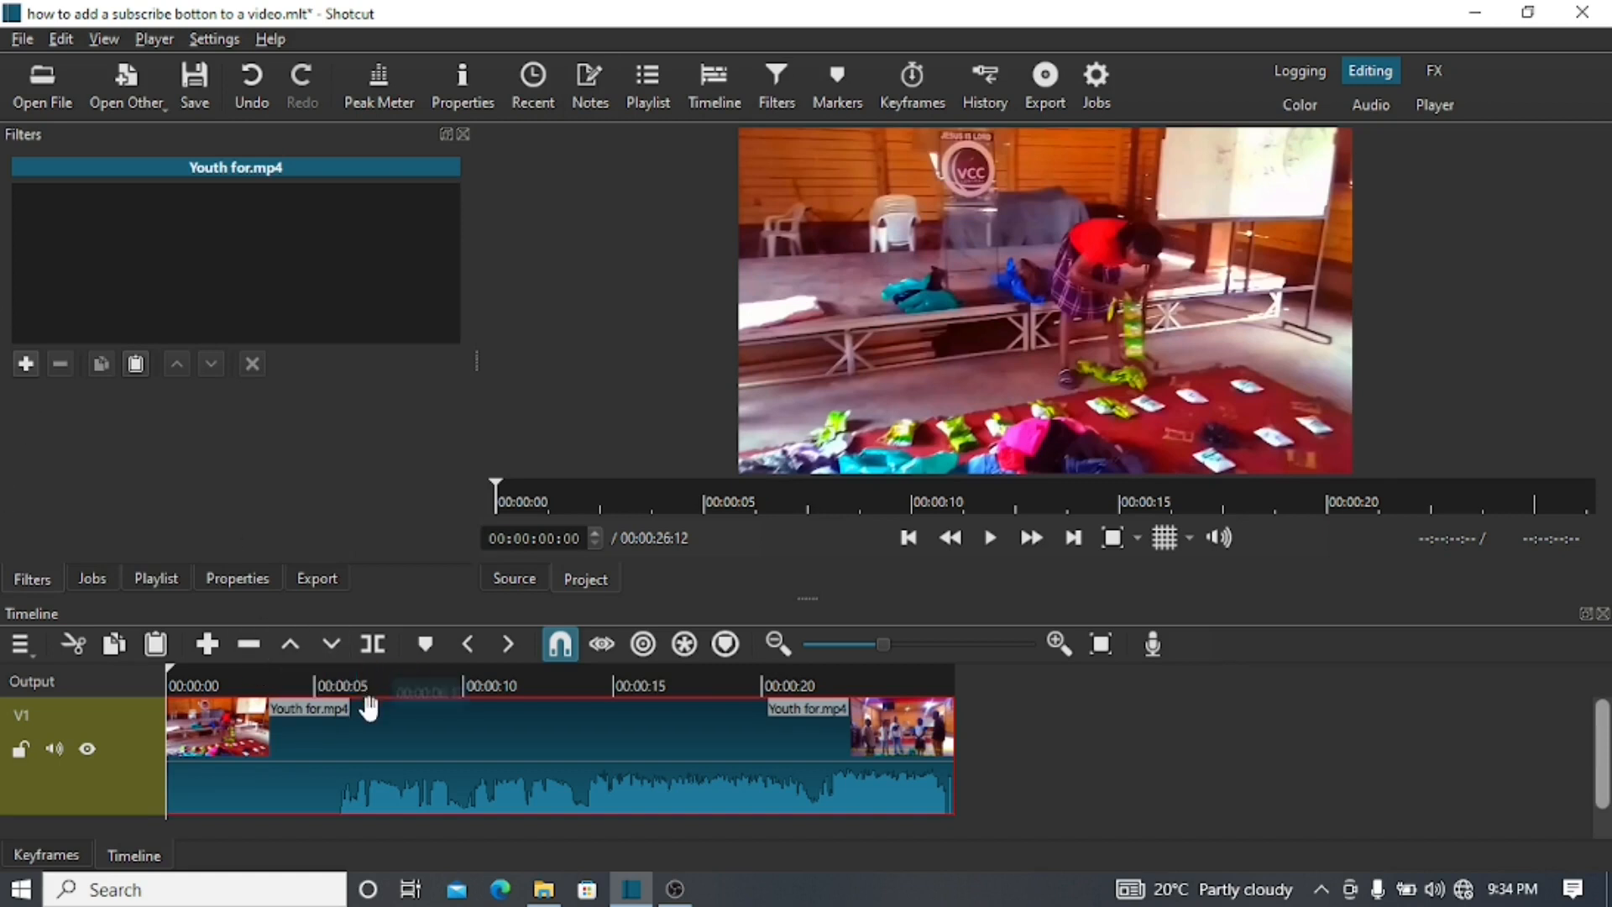
{"action": "left_click", "coordinate": [26, 363]}
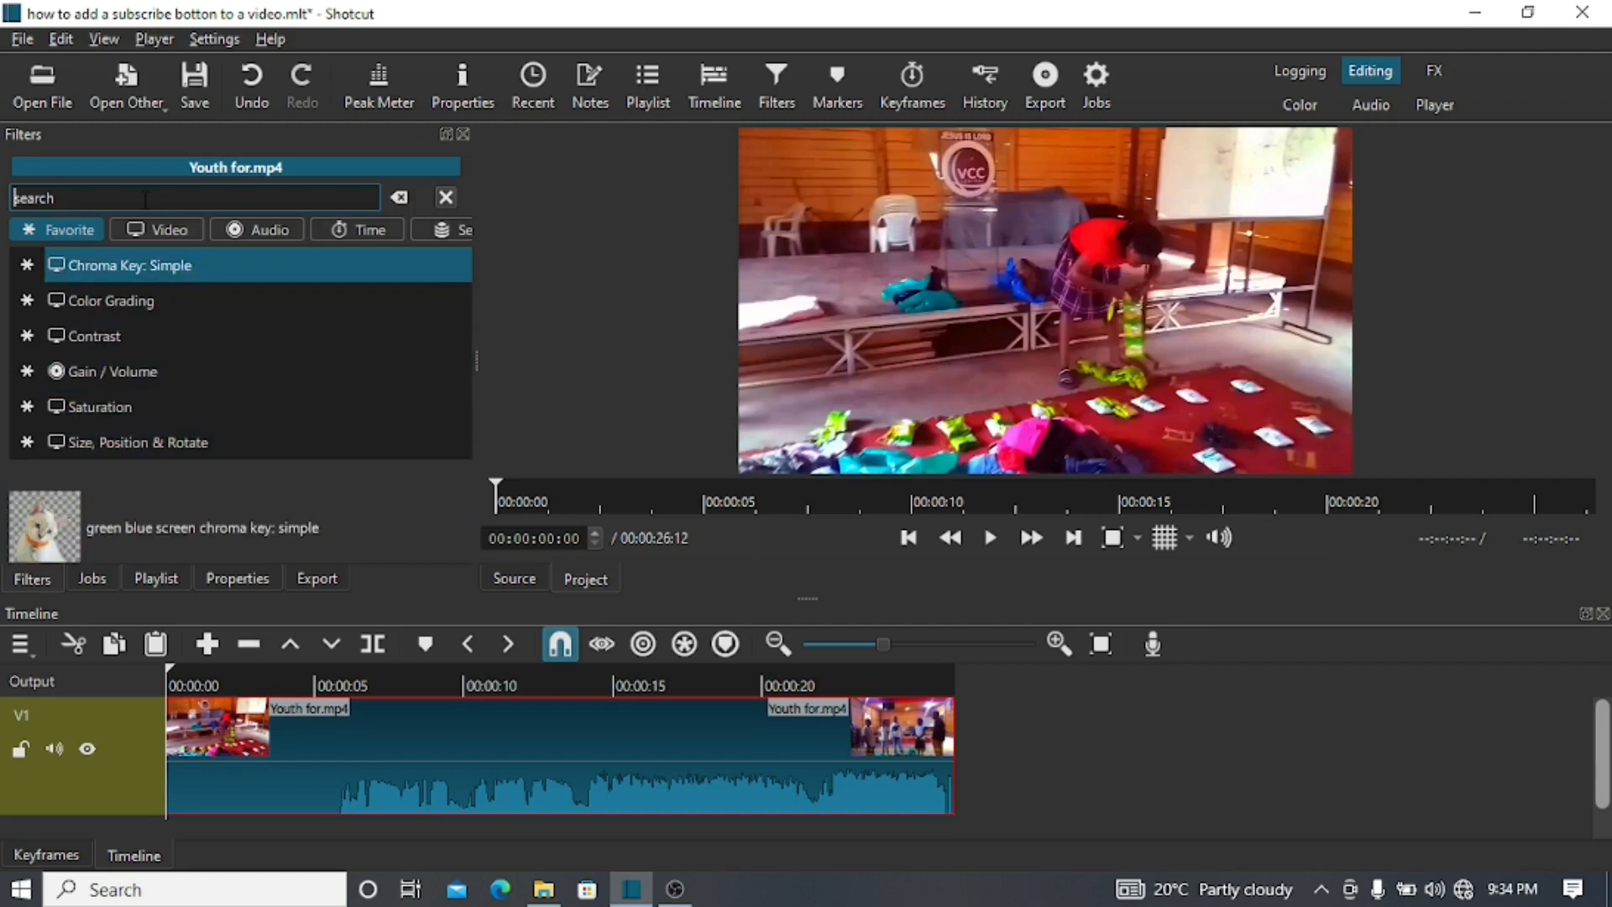
{"action": "type", "text": "te"}
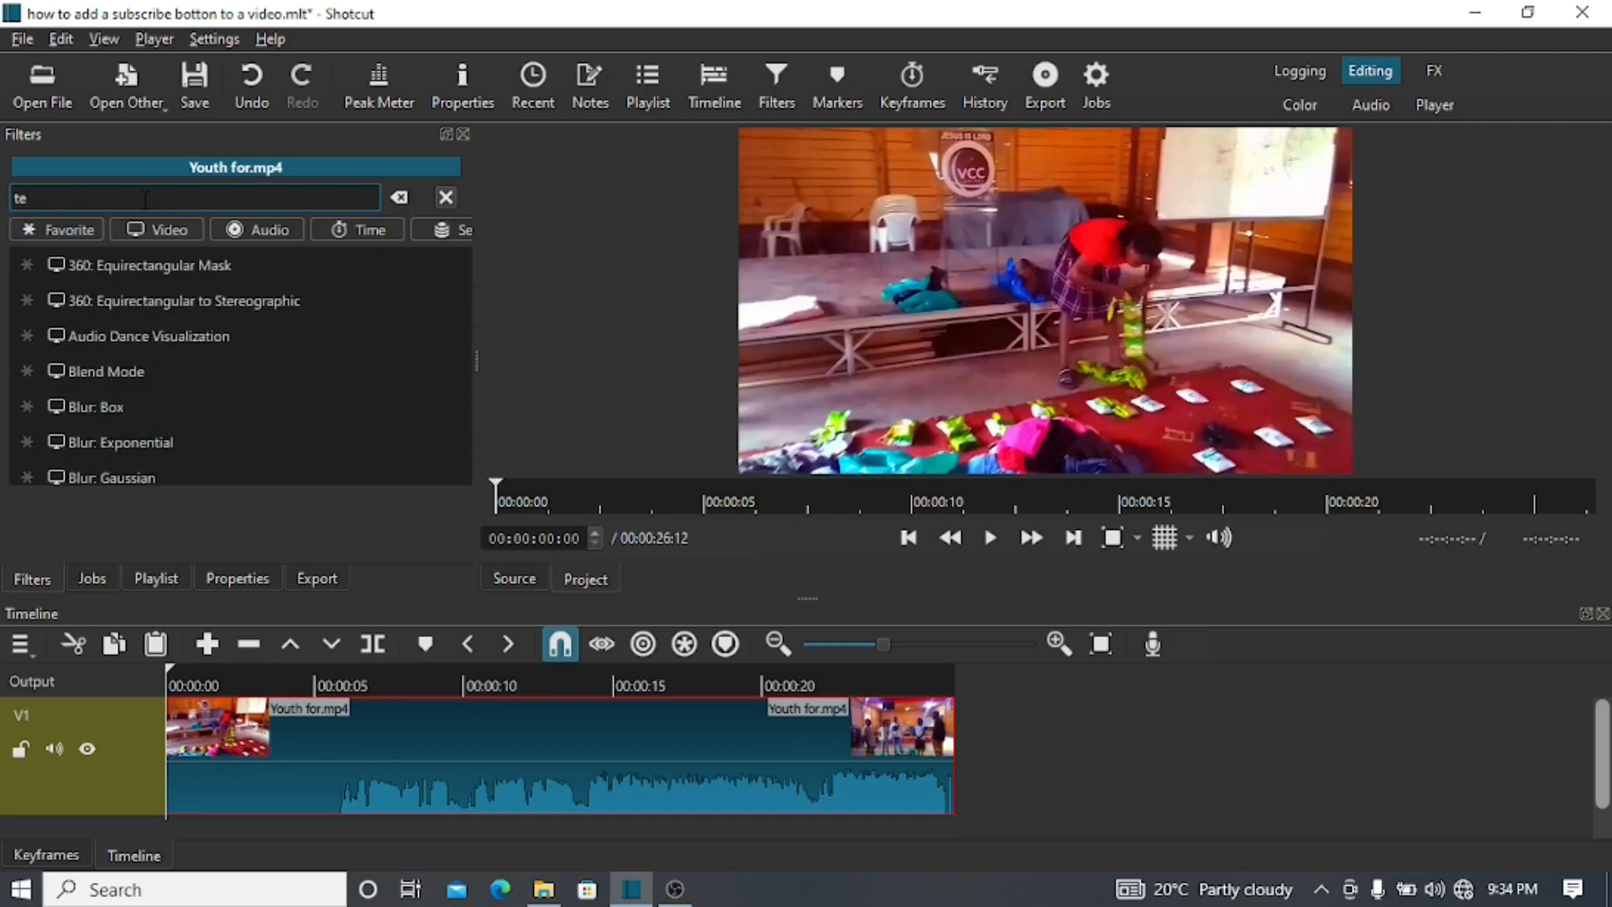
{"action": "type", "text": "xt"}
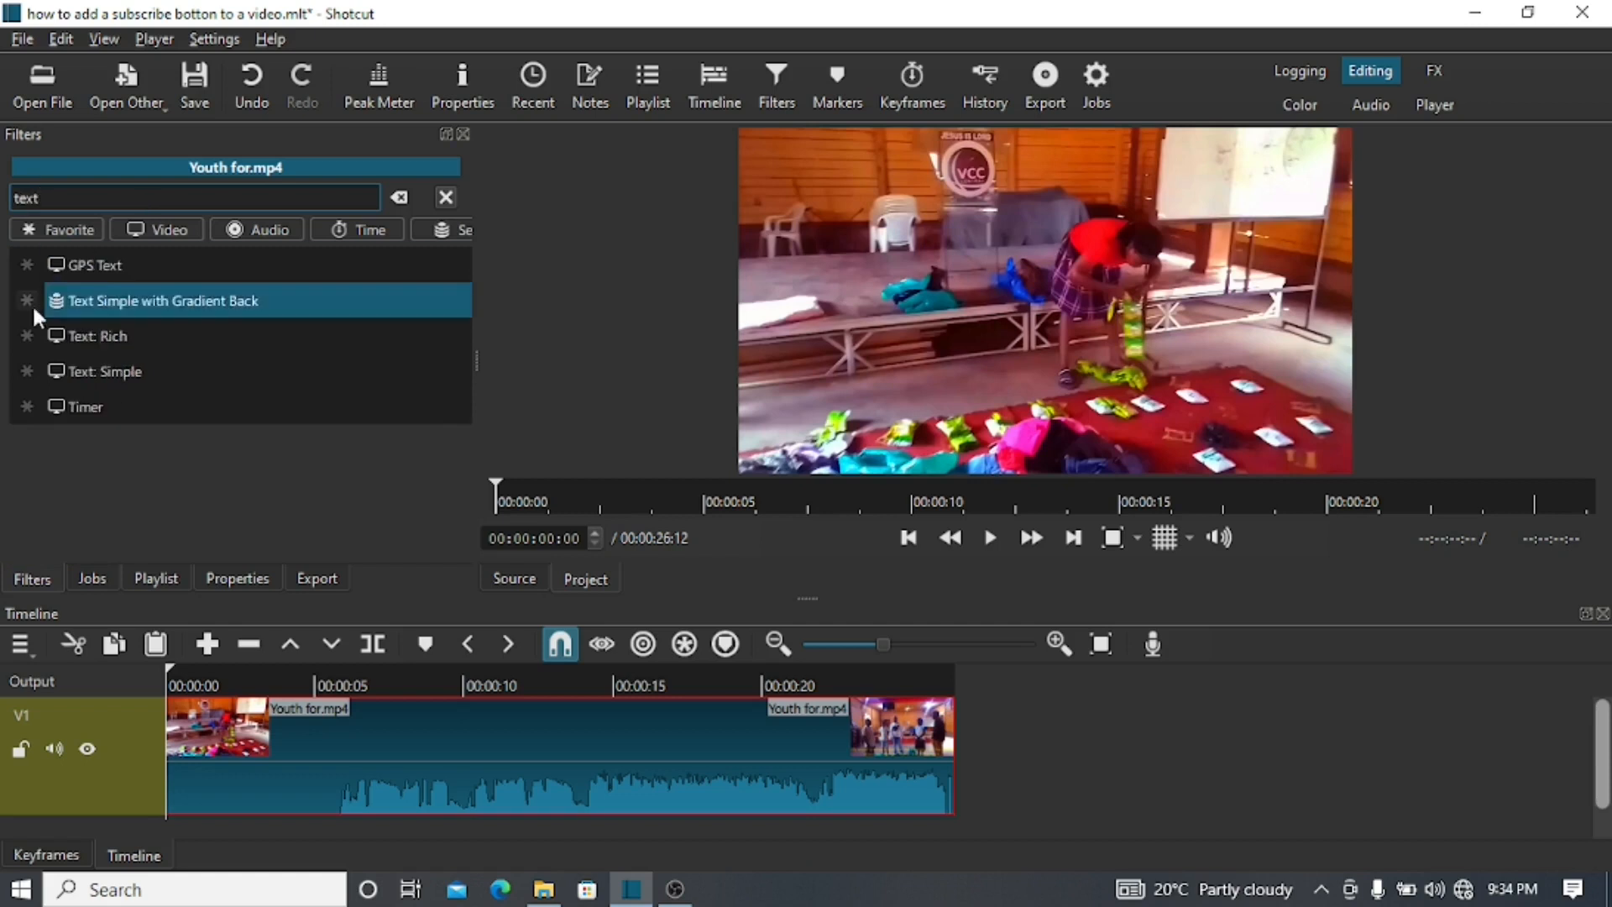
{"action": "left_click", "coordinate": [99, 372]}
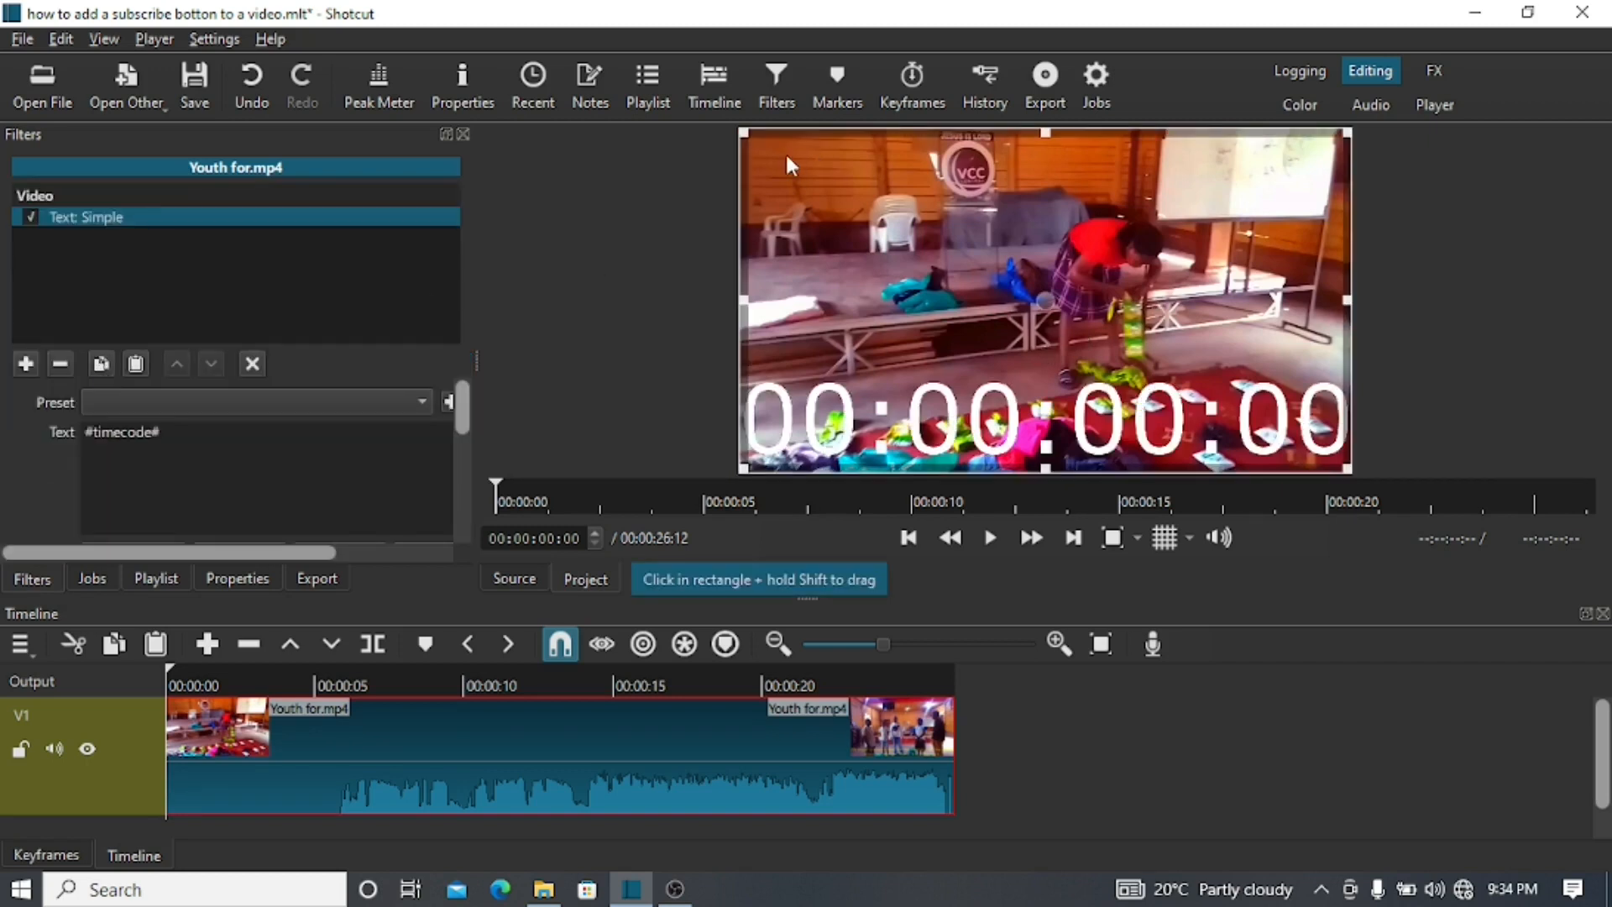
Step: Replace the timecode text with "subcribe" and shrink its text box into the lower-right corner of the video frame, slightly off the edges
{"action": "left_click_drag", "start_coordinate": [742, 140], "coordinate": [1121, 429]}
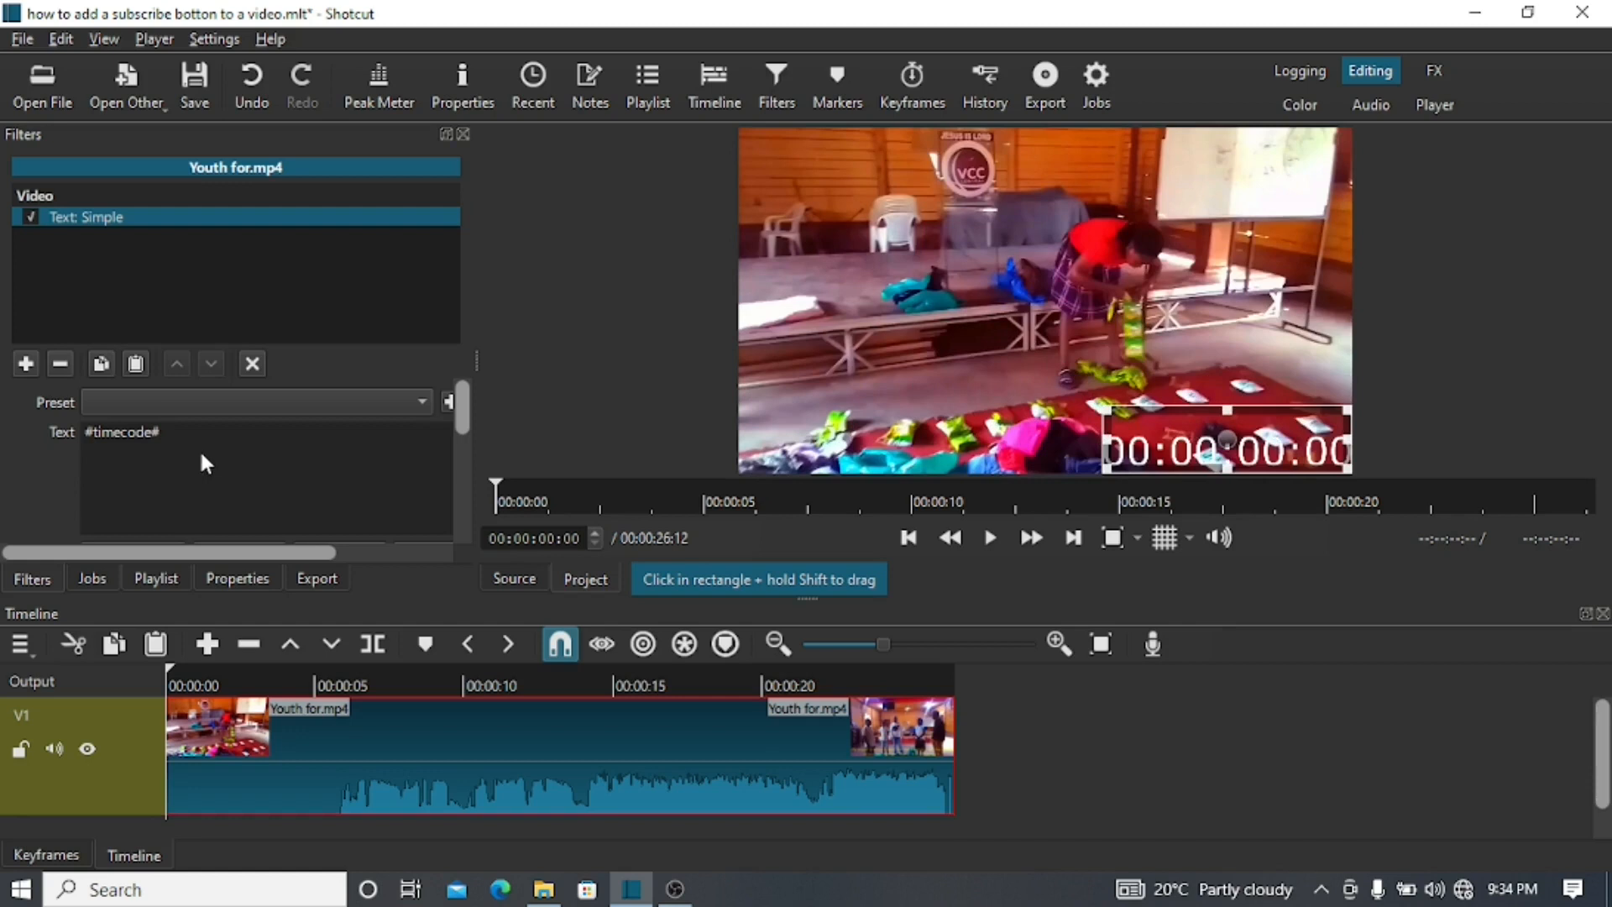
{"action": "key", "text": "ctrl+a"}
{"action": "key", "text": "BackSpace"}
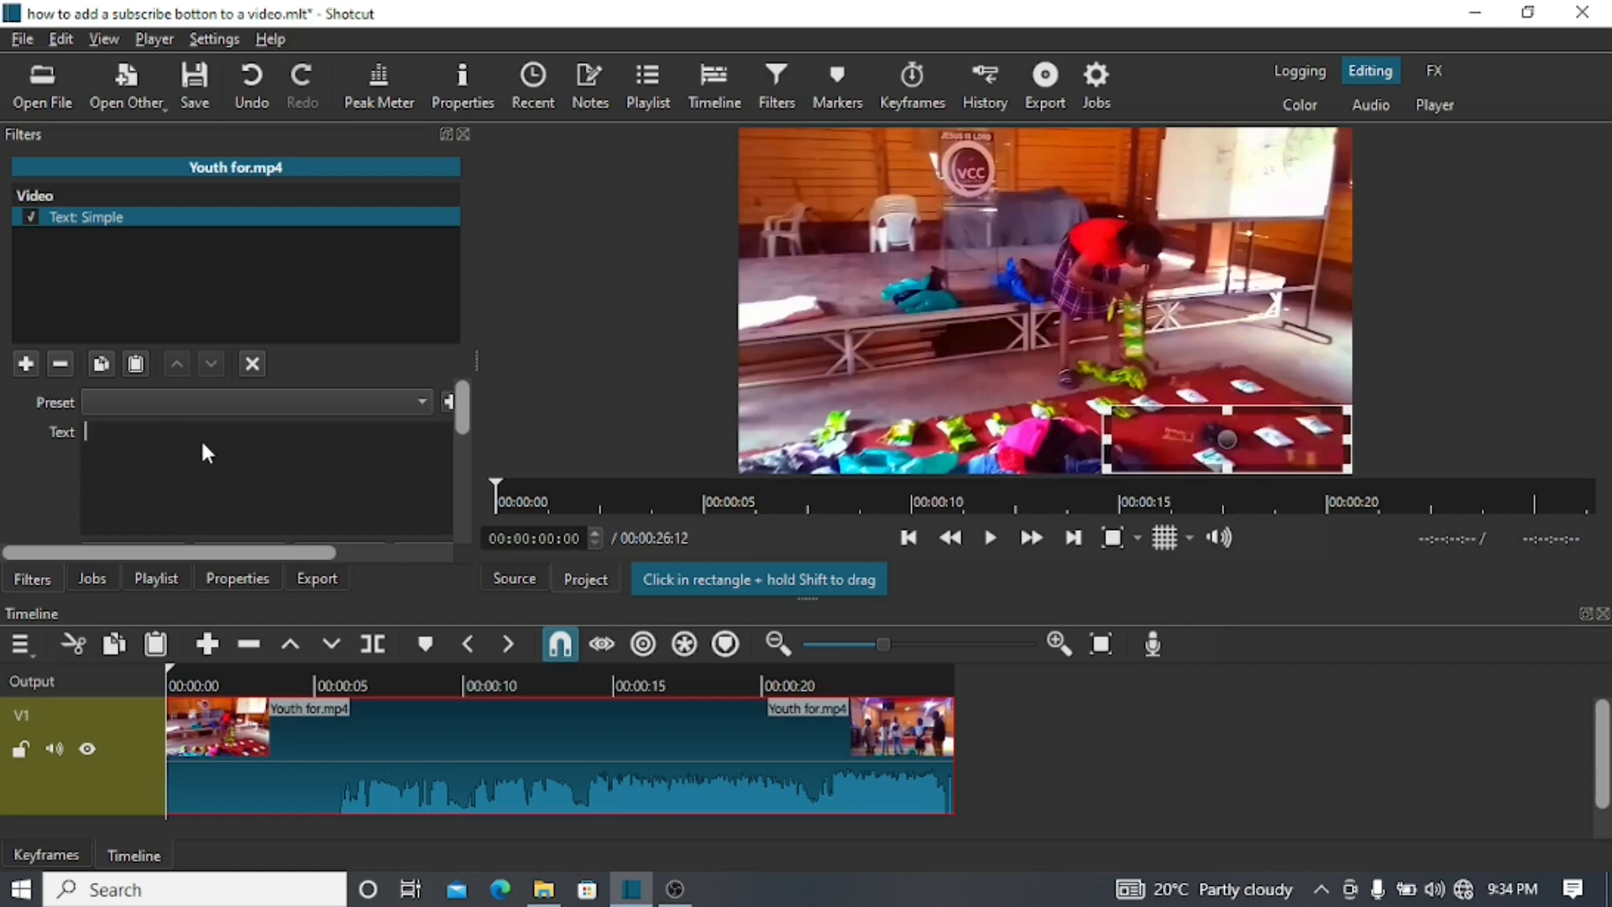
{"action": "type", "text": "su"}
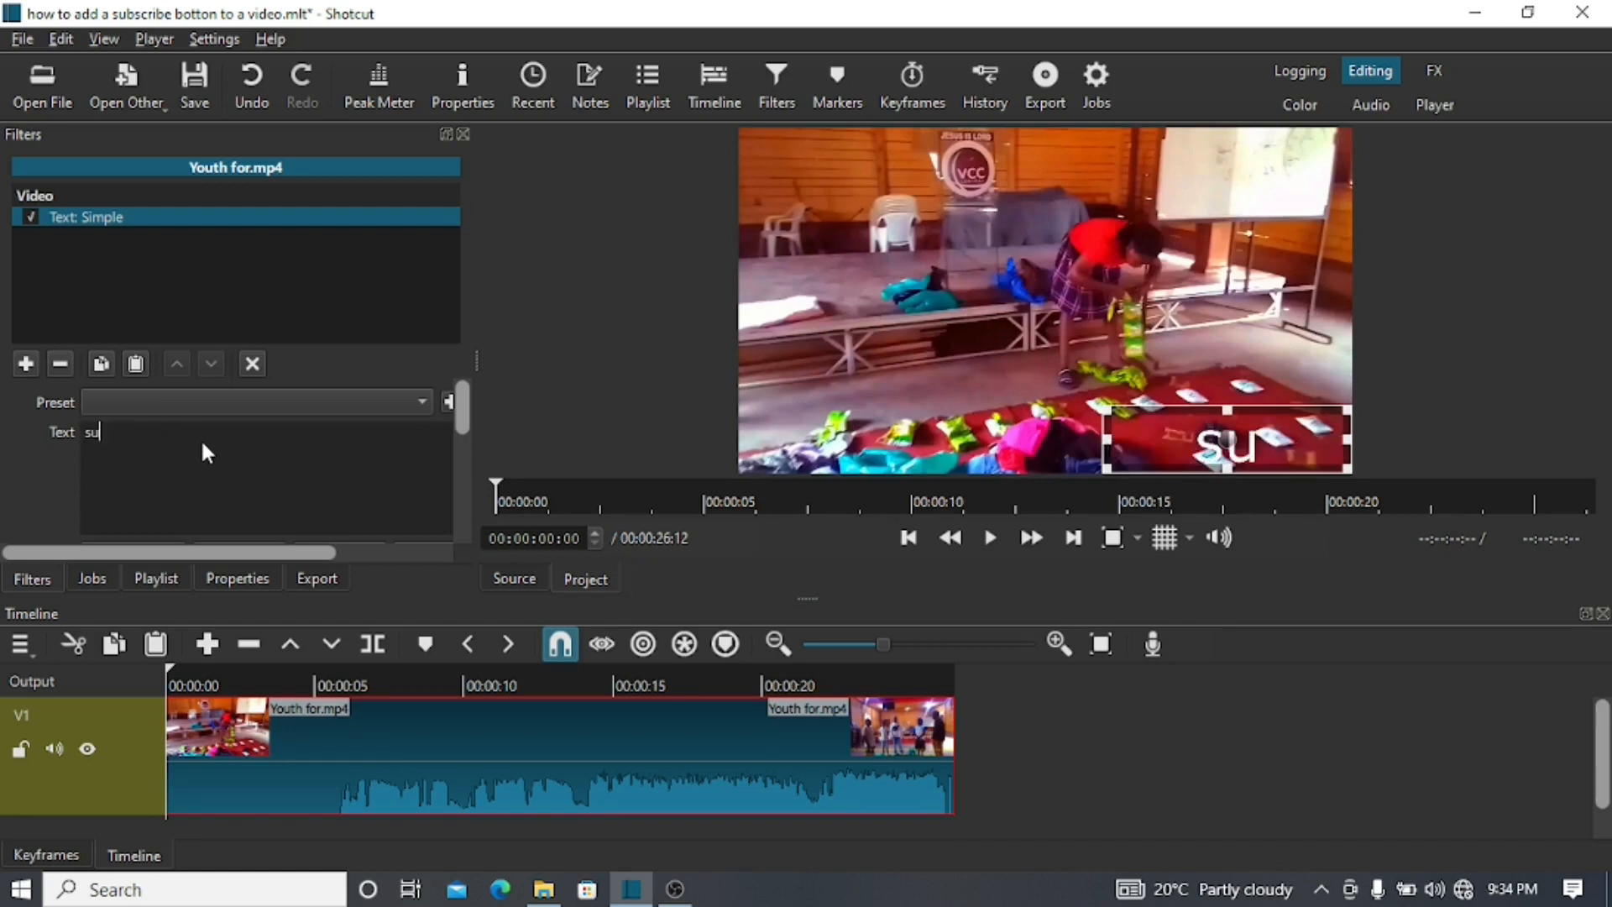
{"action": "type", "text": "bc"}
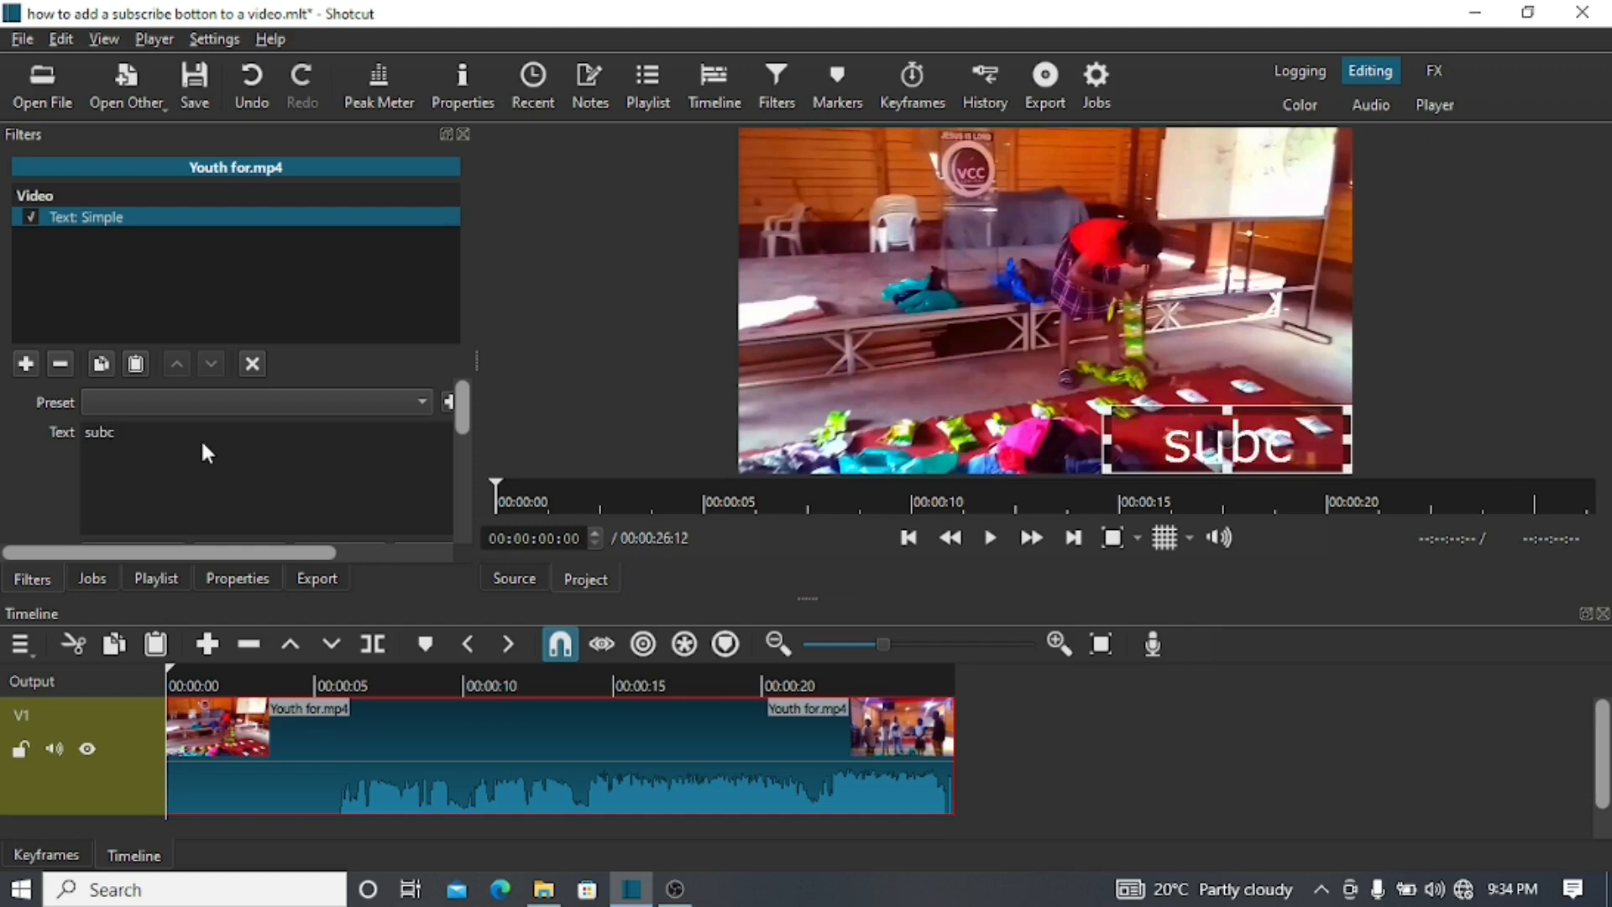
{"action": "type", "text": "ribe"}
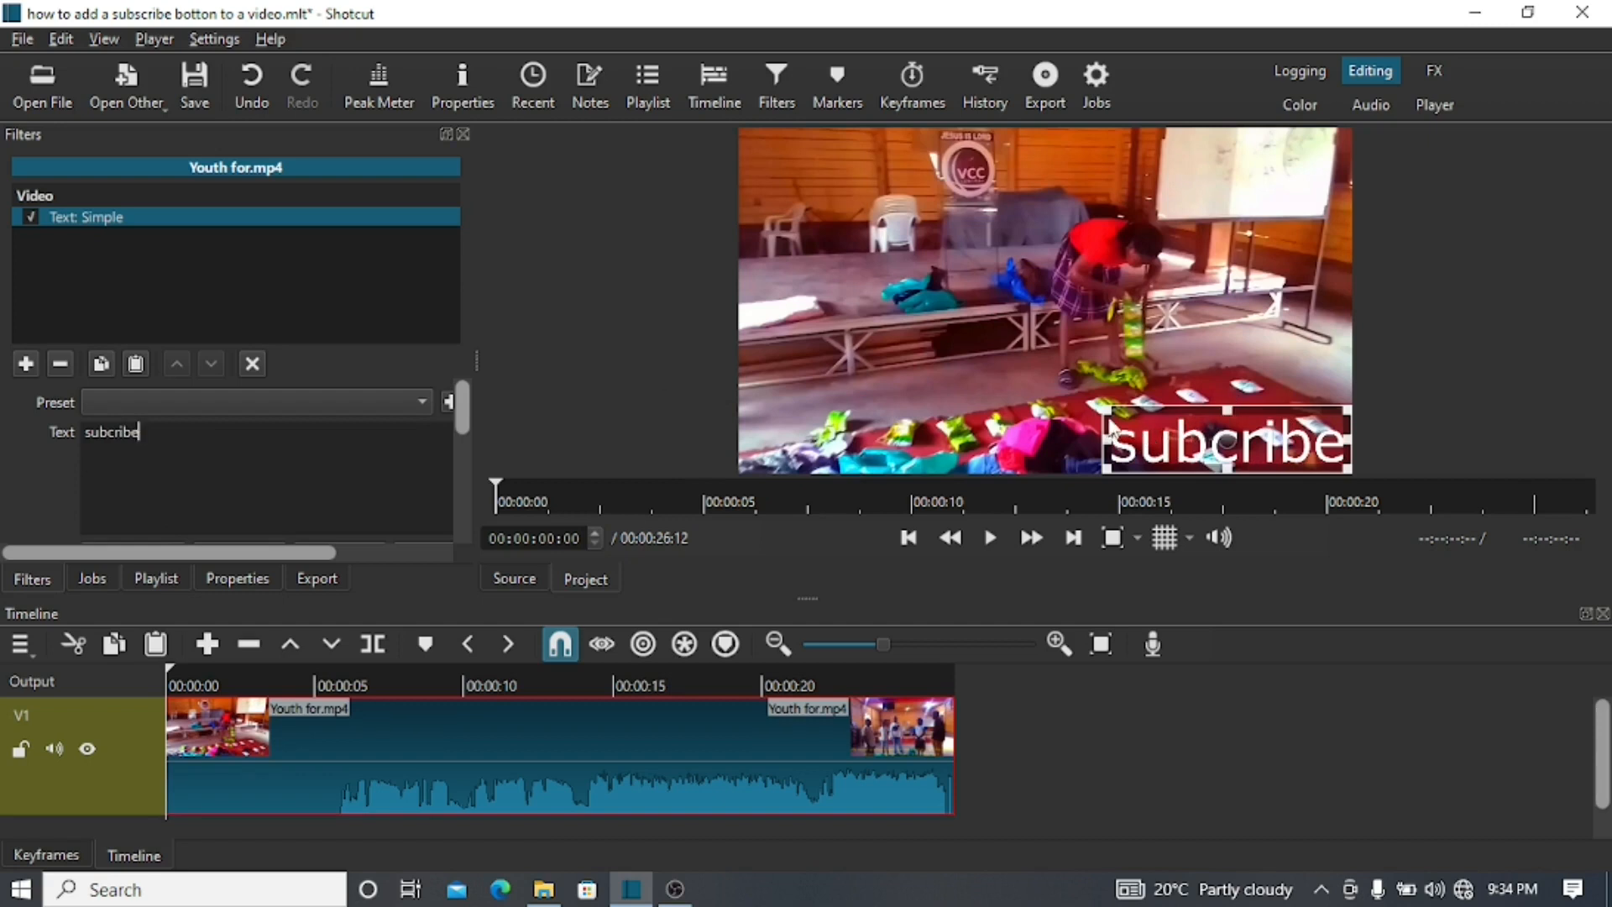
{"action": "left_click_drag", "start_coordinate": [1112, 409], "coordinate": [1213, 430]}
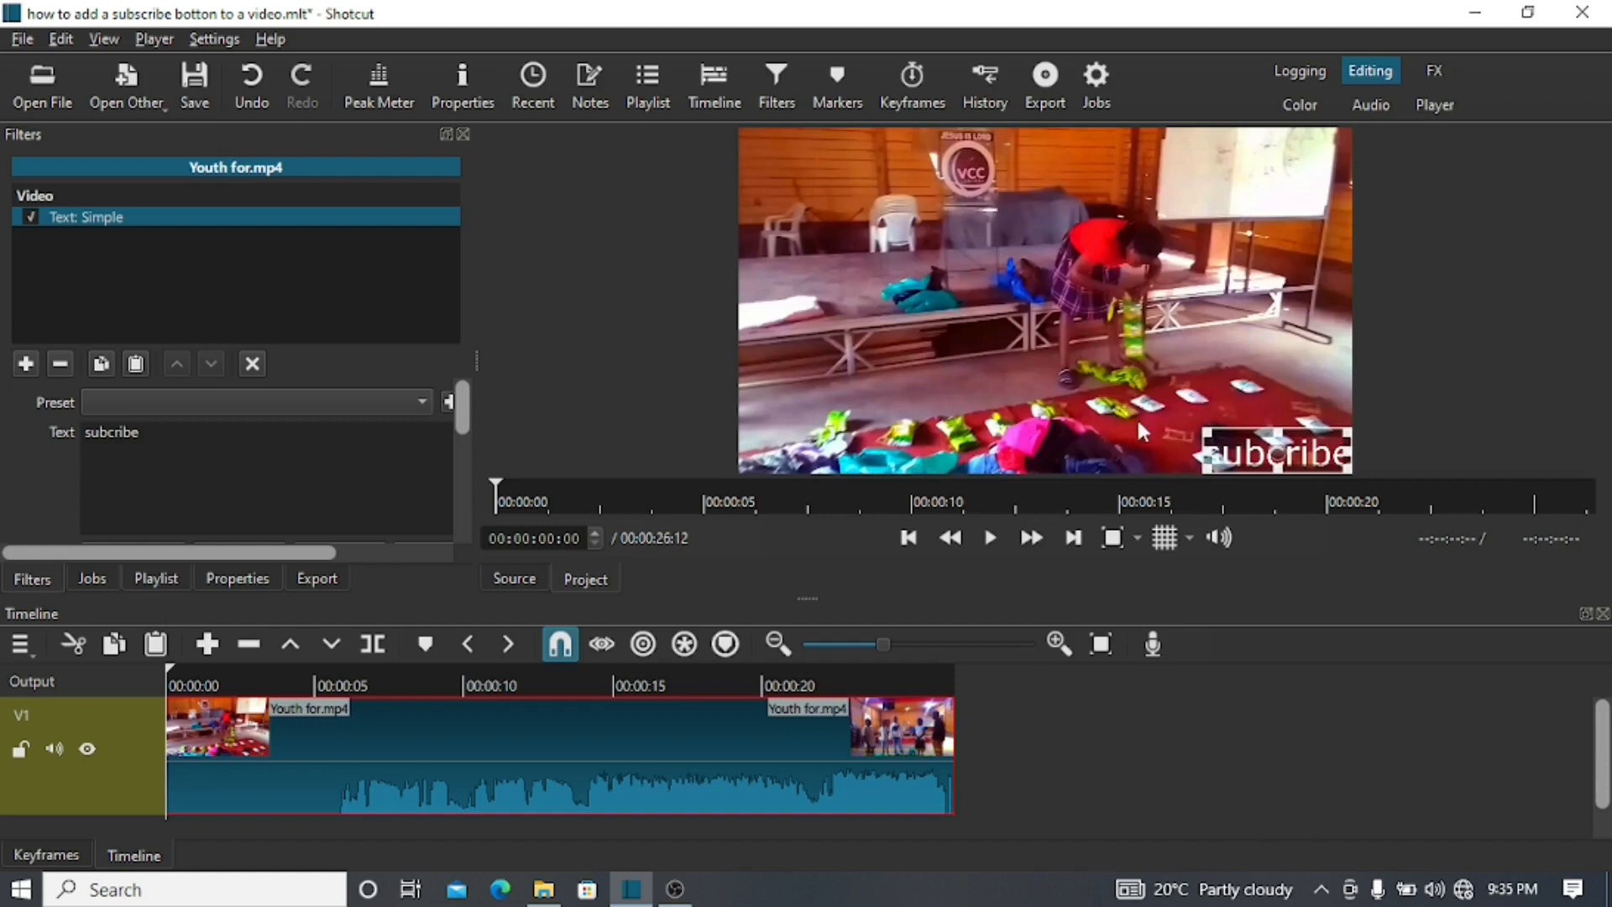
{"action": "left_click_drag", "start_coordinate": [1273, 451], "coordinate": [1262, 442]}
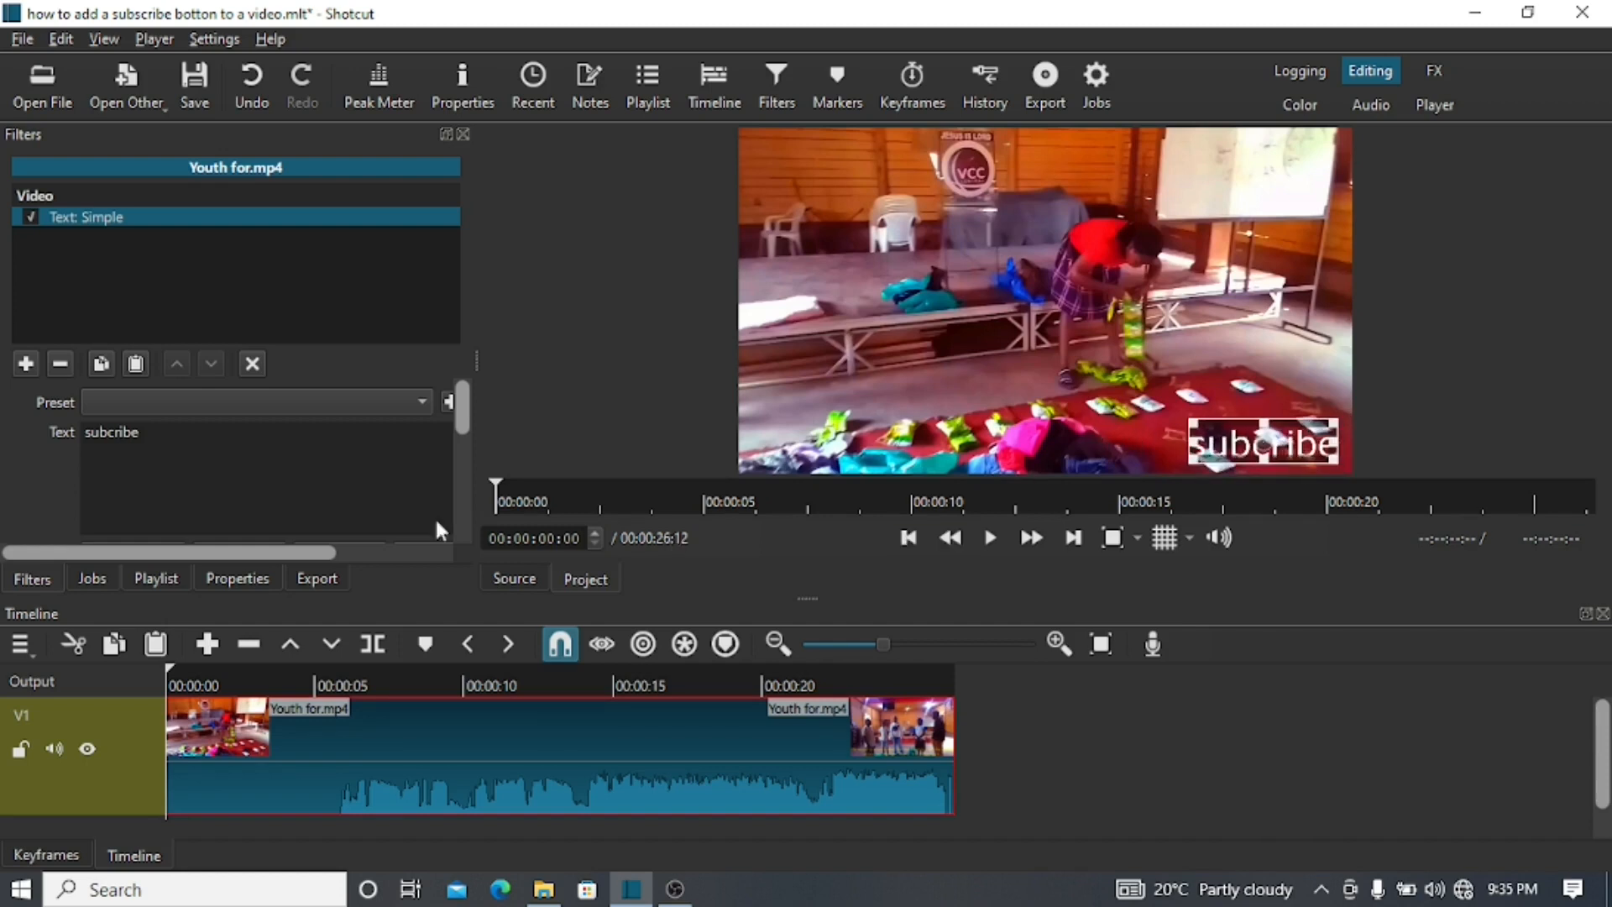
Step: Deselect the text filter and play the timeline from about 14 seconds to about 17 seconds
{"action": "left_click", "coordinate": [252, 364]}
{"action": "left_click", "coordinate": [578, 689]}
{"action": "key", "text": "space"}
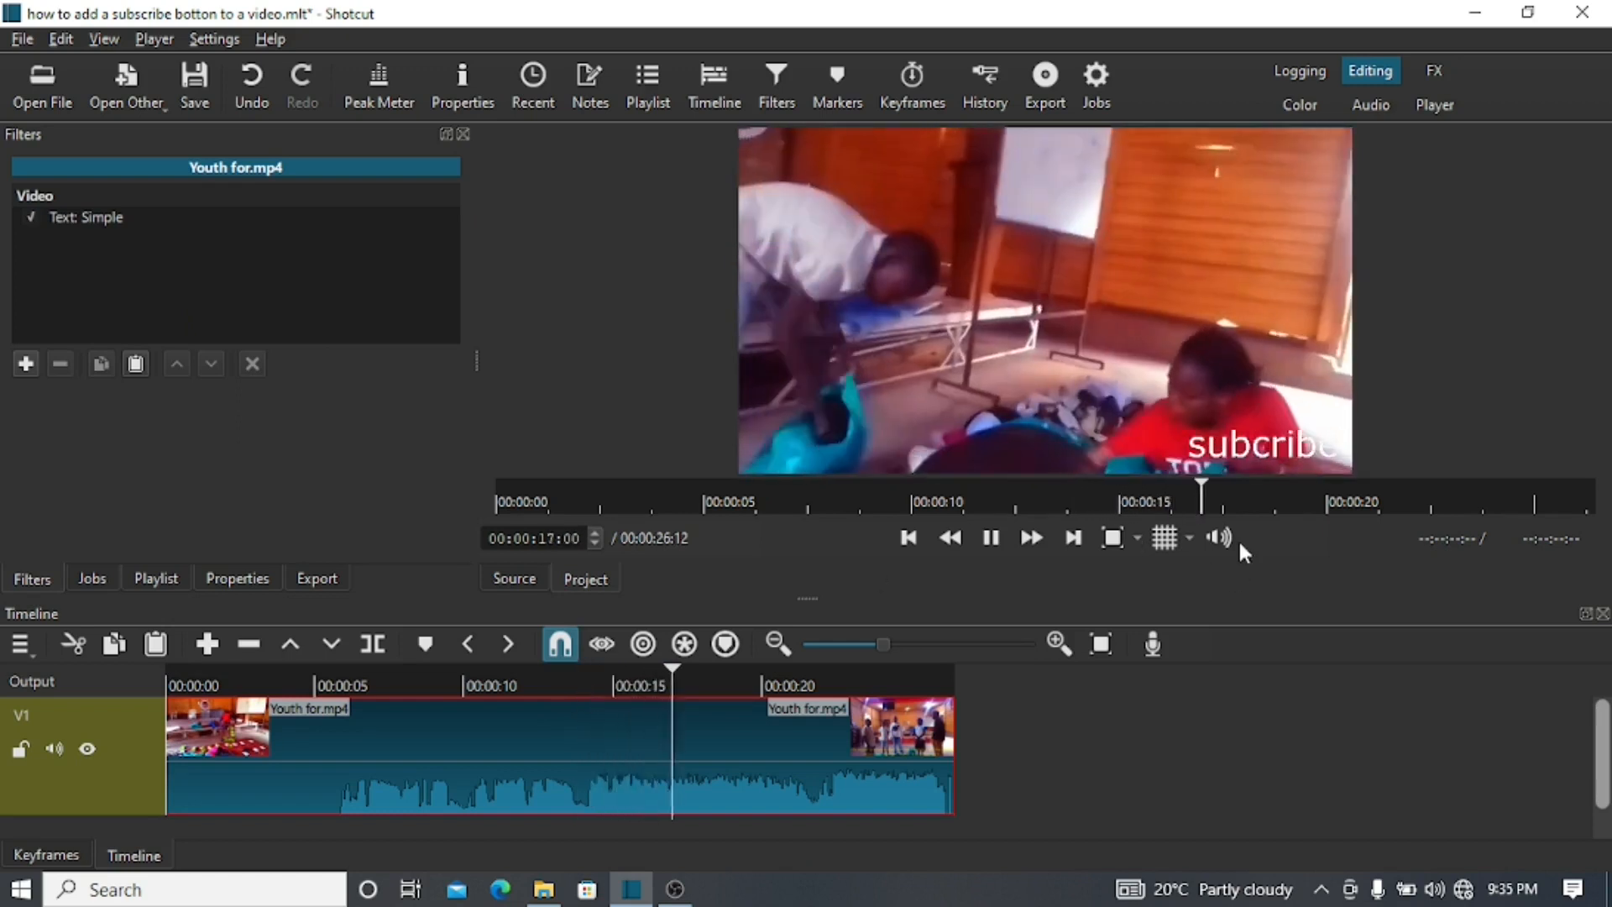
{"action": "key", "text": "space"}
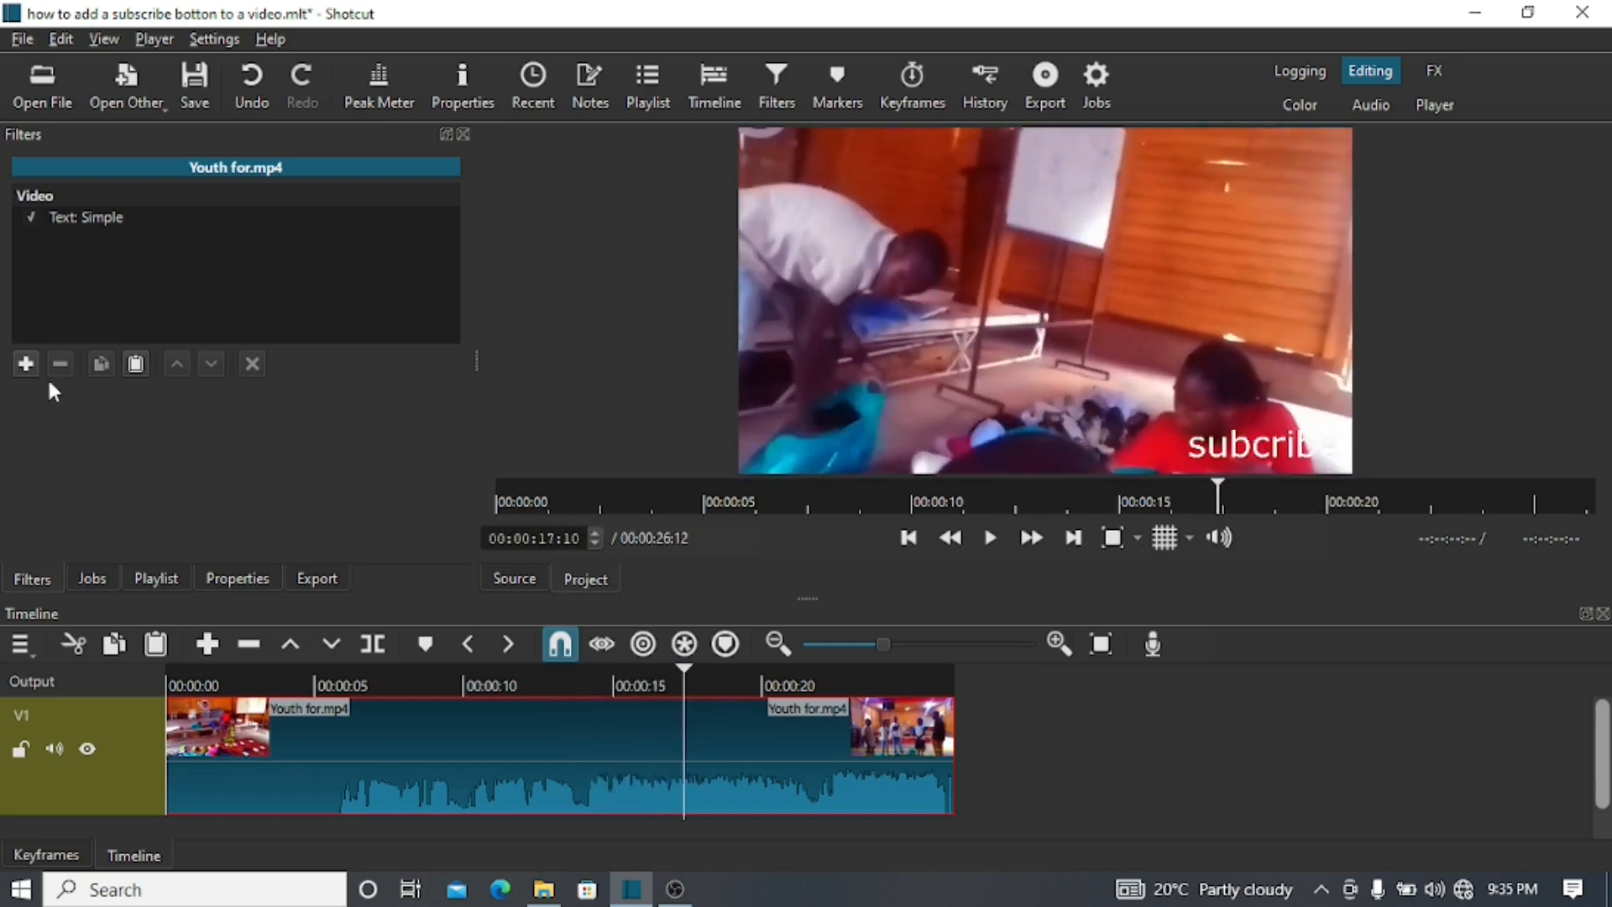
Step: Set the background colour of the "subcribe" text to red (#ff0000)
{"action": "left_click", "coordinate": [135, 215]}
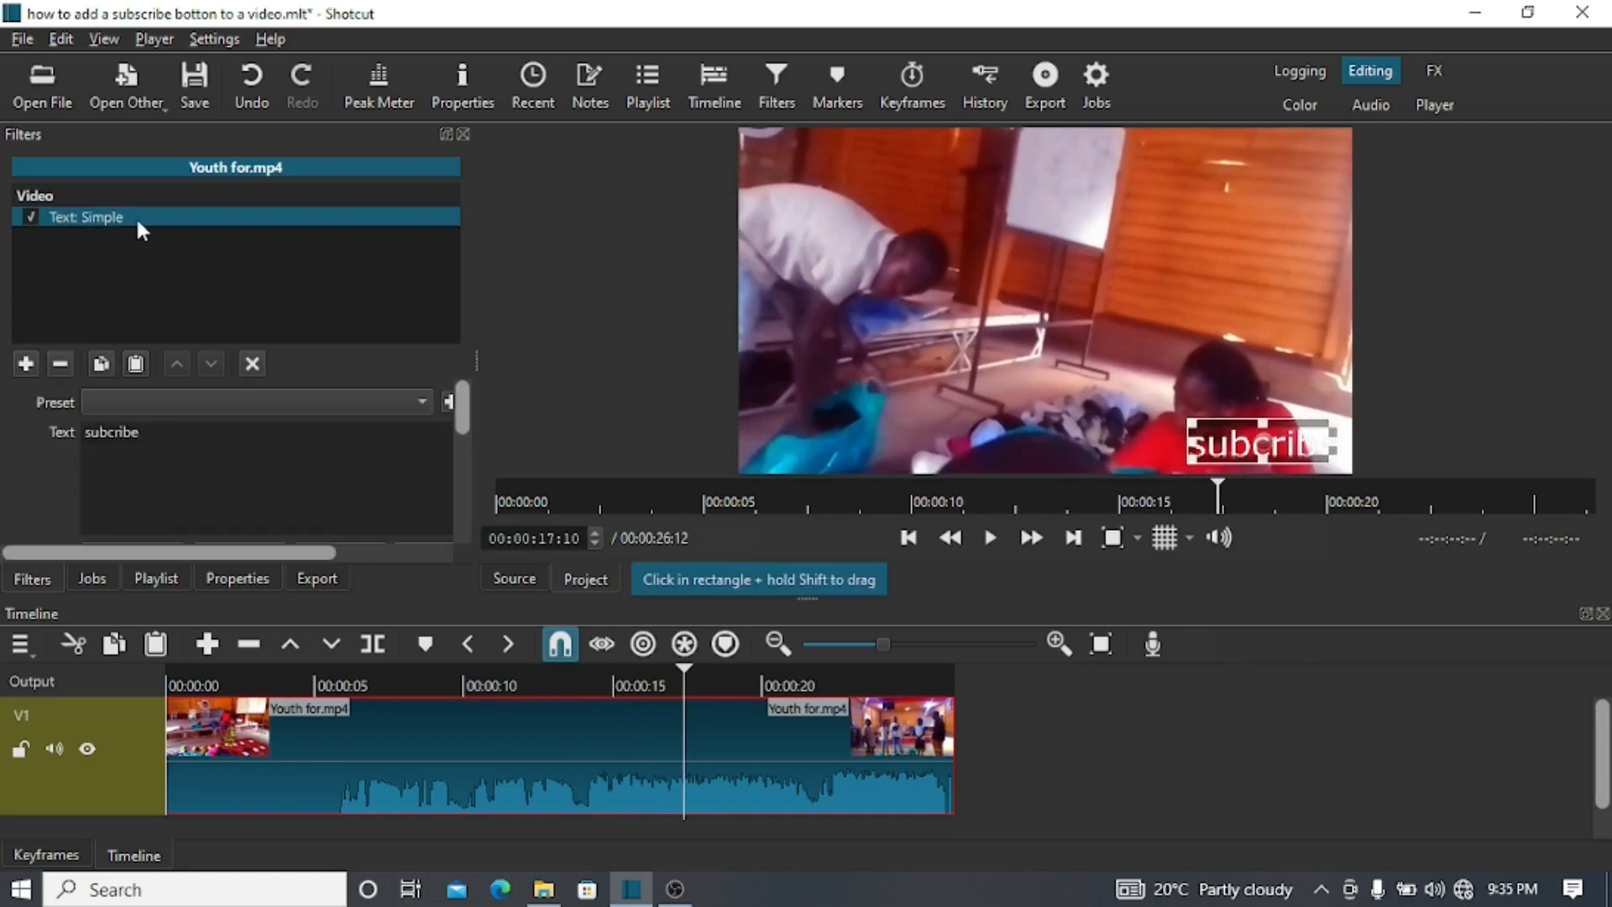
{"action": "left_click_drag", "start_coordinate": [460, 421], "coordinate": [466, 480]}
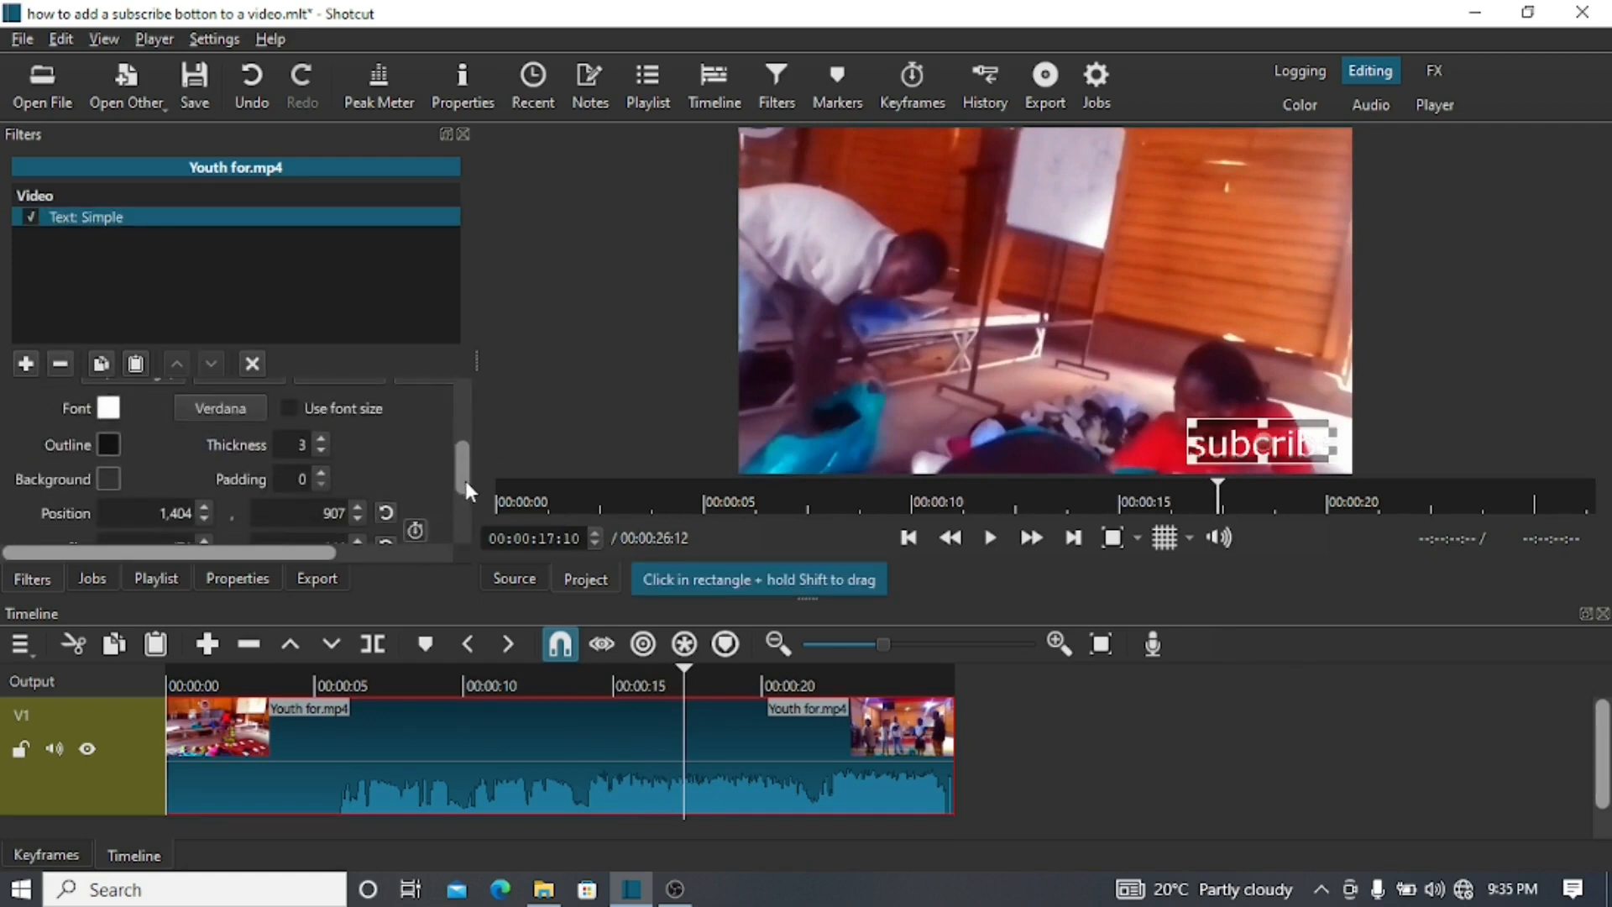
{"action": "left_click", "coordinate": [108, 480]}
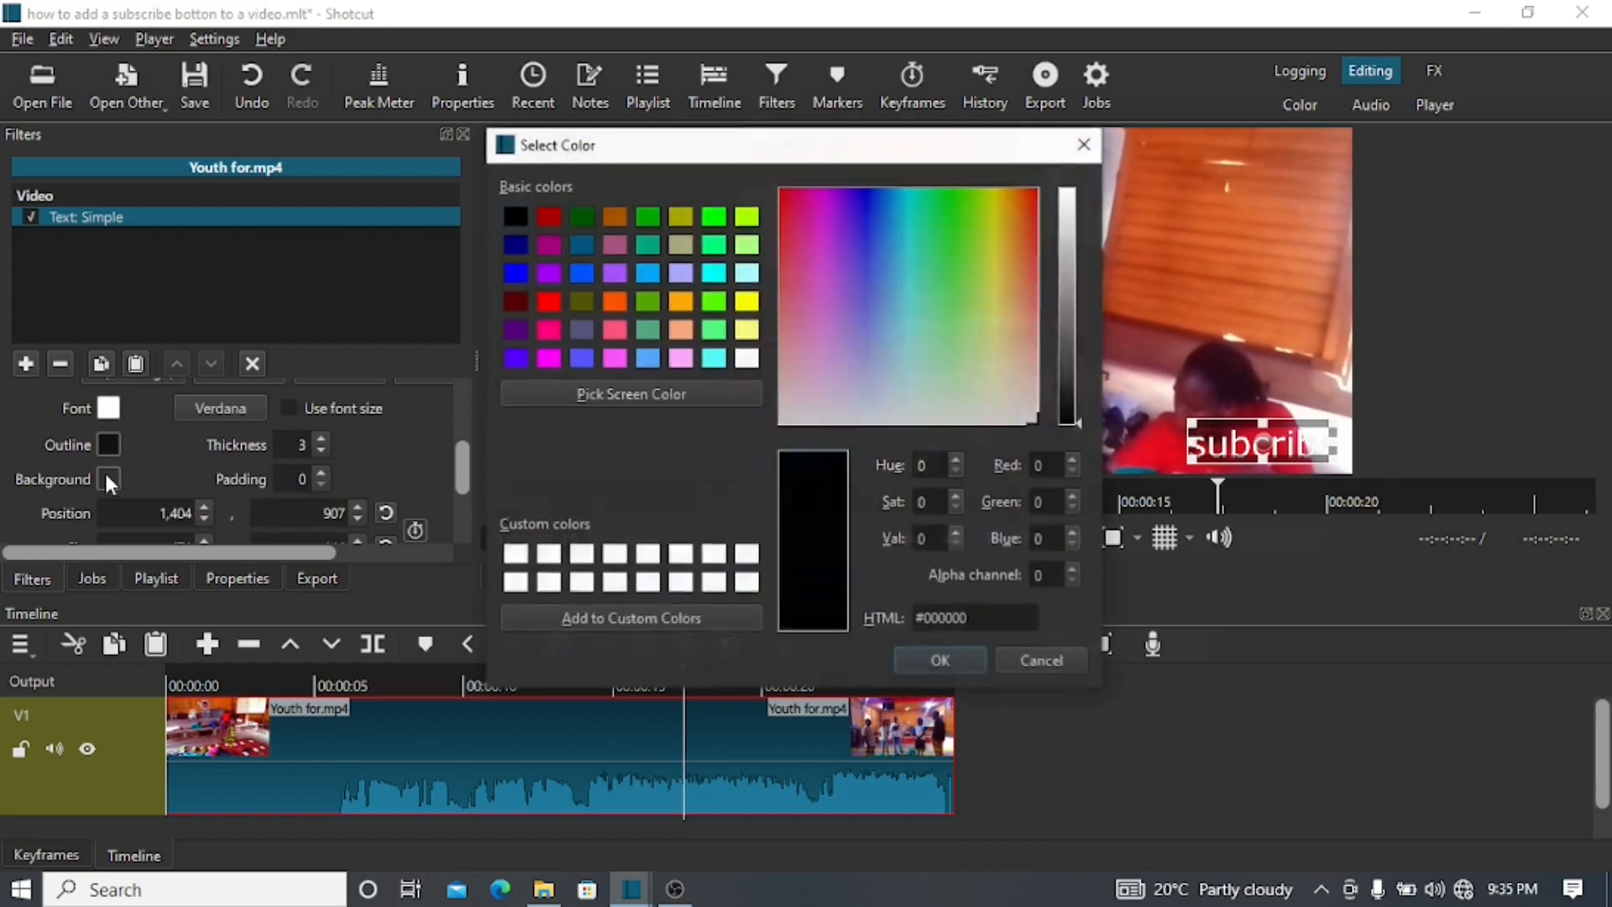
{"action": "left_click", "coordinate": [549, 217]}
{"action": "left_click", "coordinate": [548, 303]}
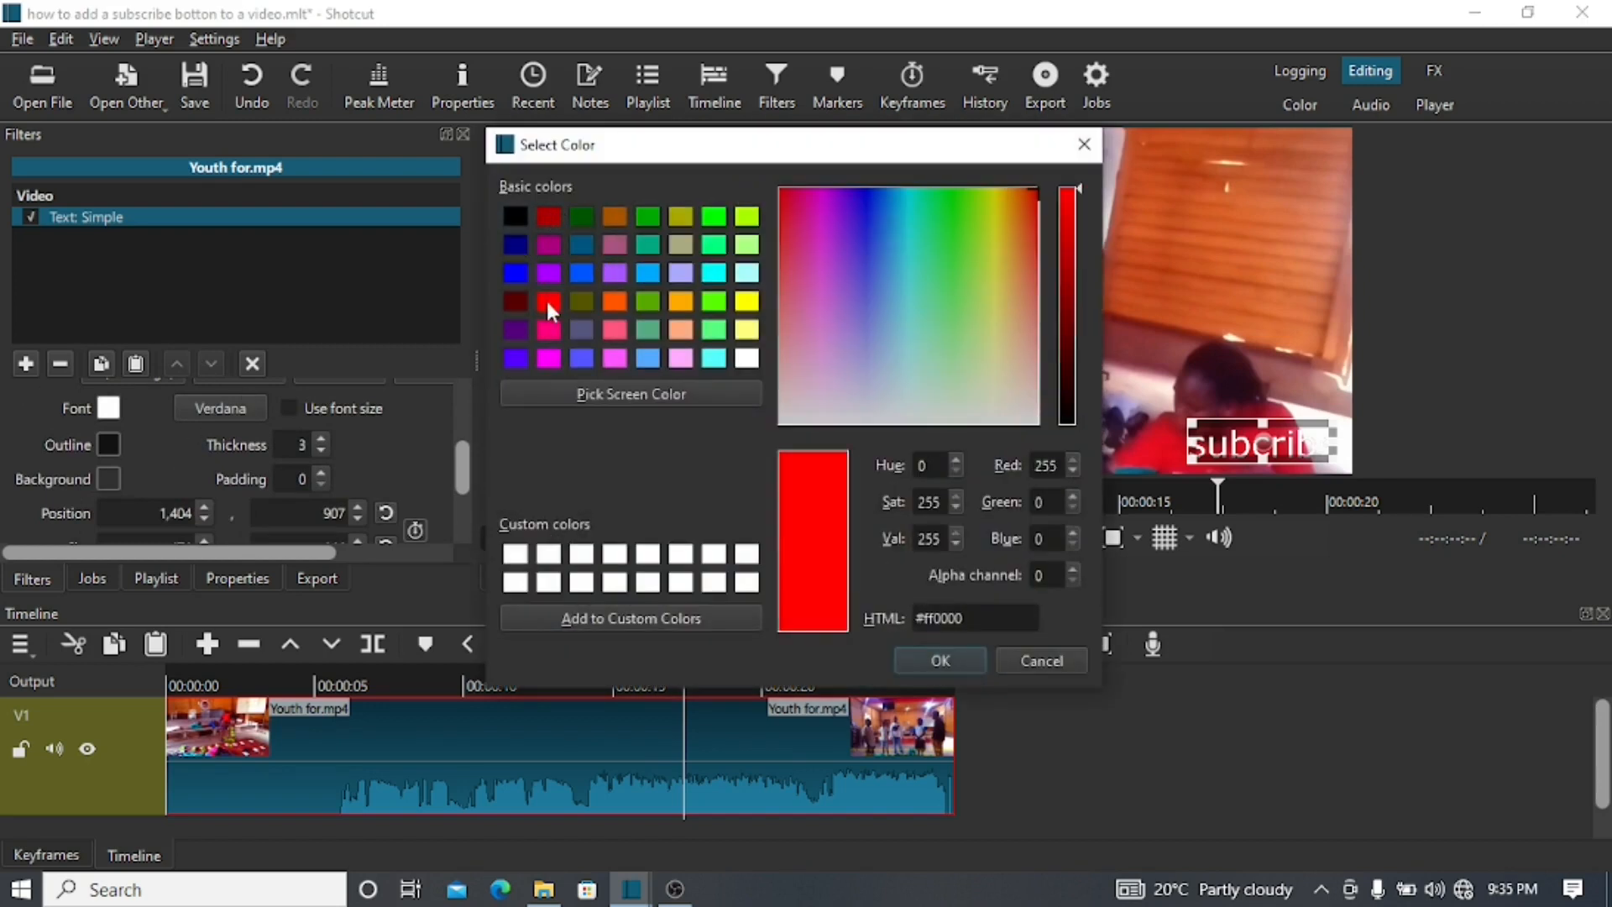
{"action": "left_click", "coordinate": [943, 660]}
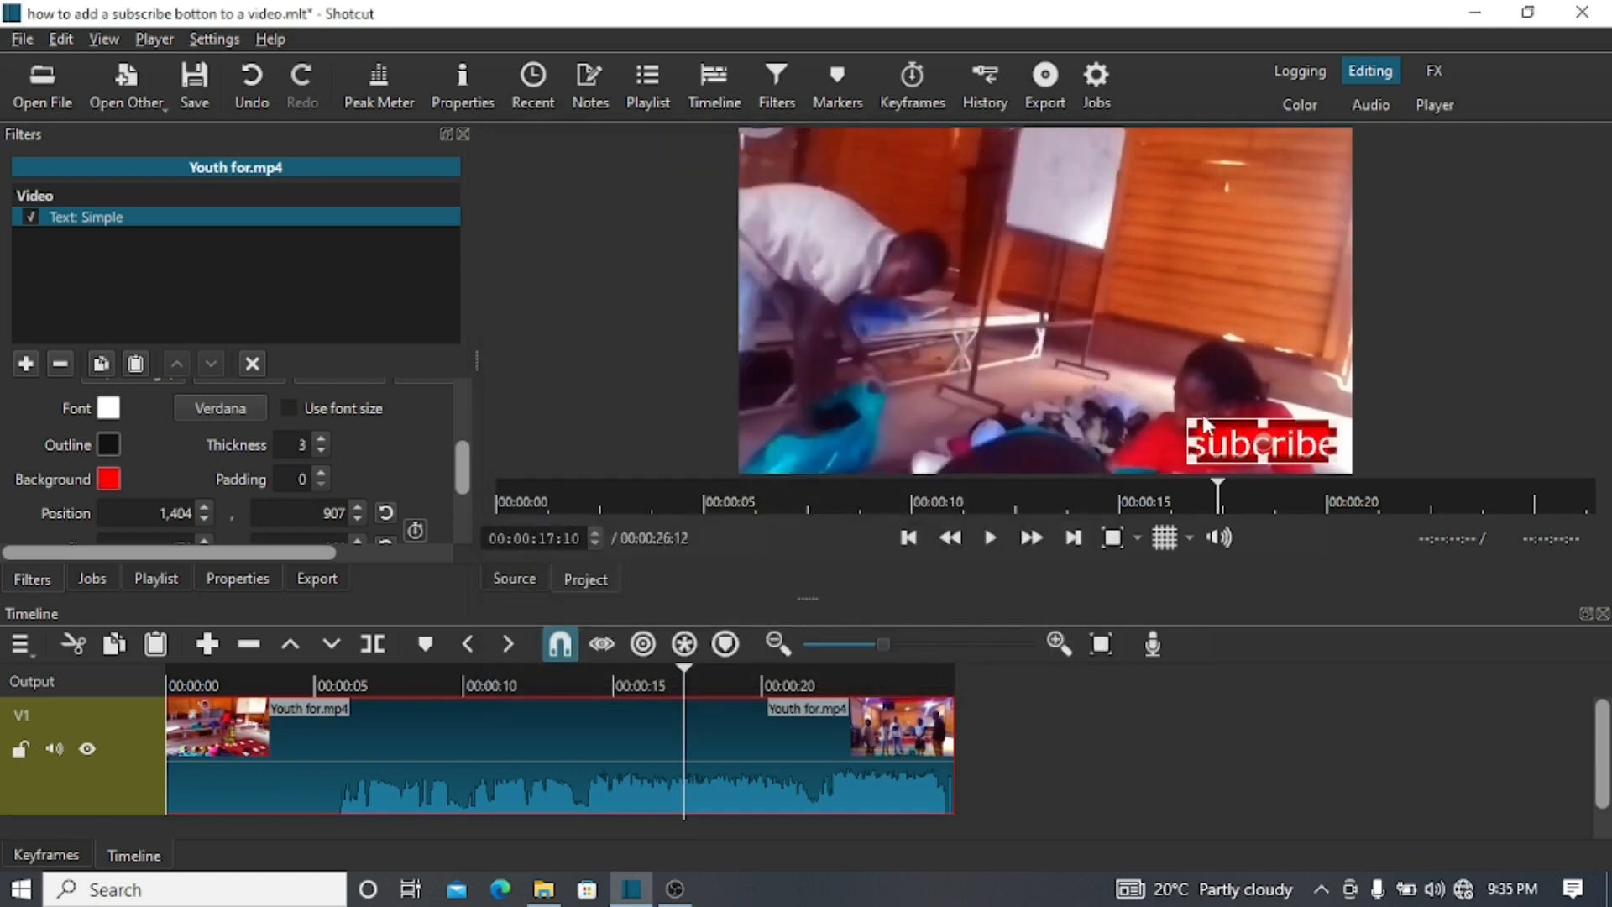
Step: Set the text's font to Verdana Bold and its outline thickness to 0, and deselect the filter
{"action": "left_click", "coordinate": [244, 408]}
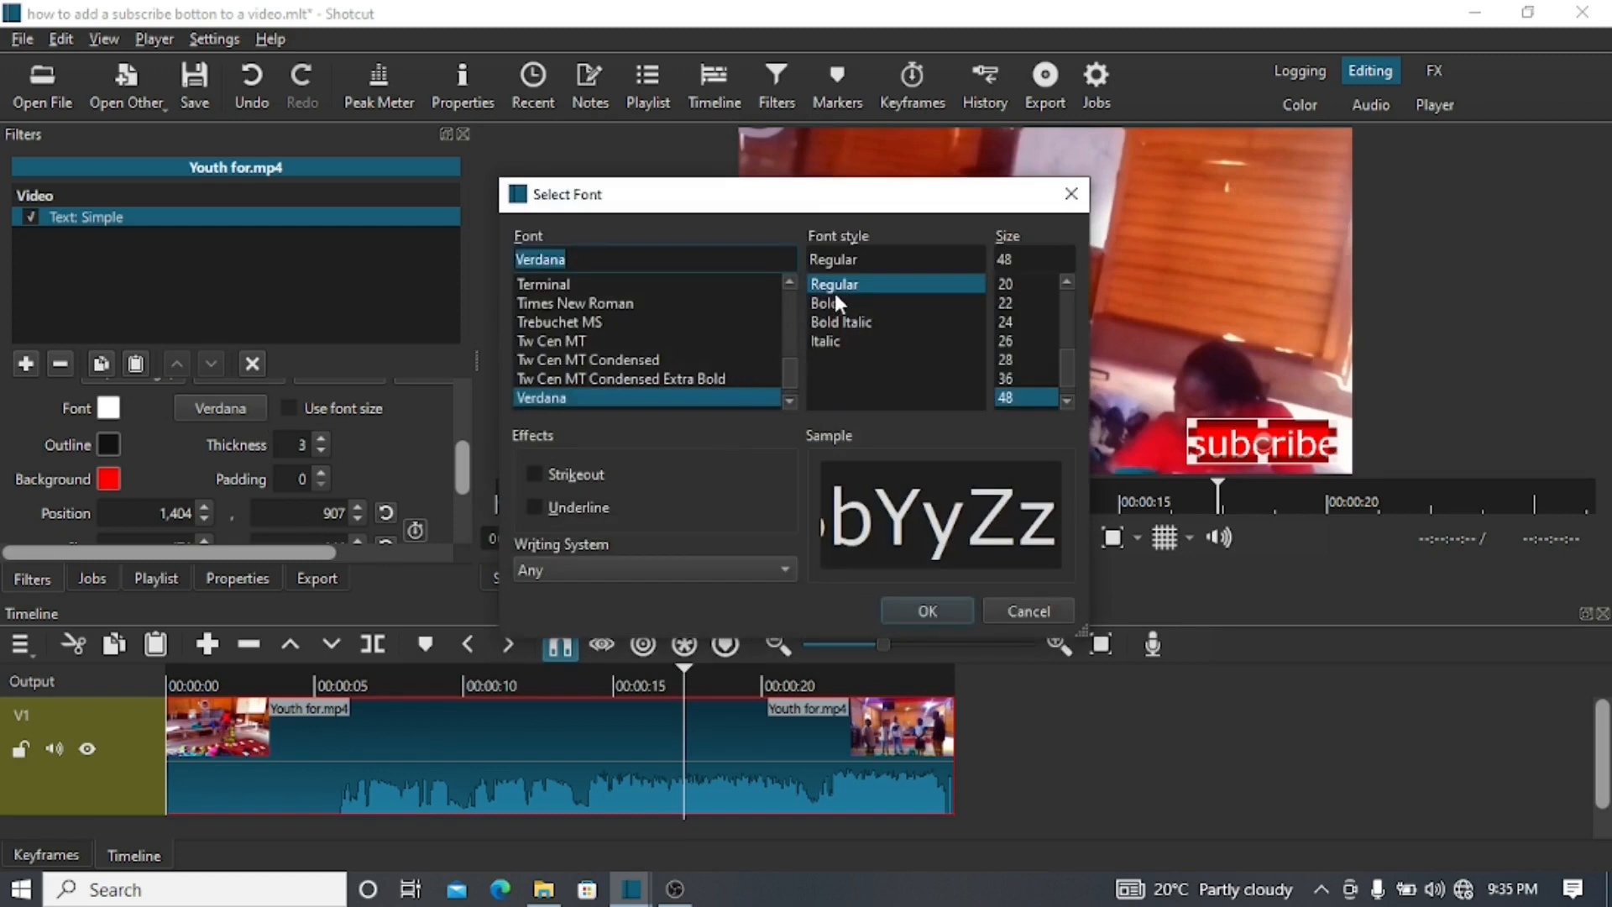
{"action": "left_click", "coordinate": [835, 302]}
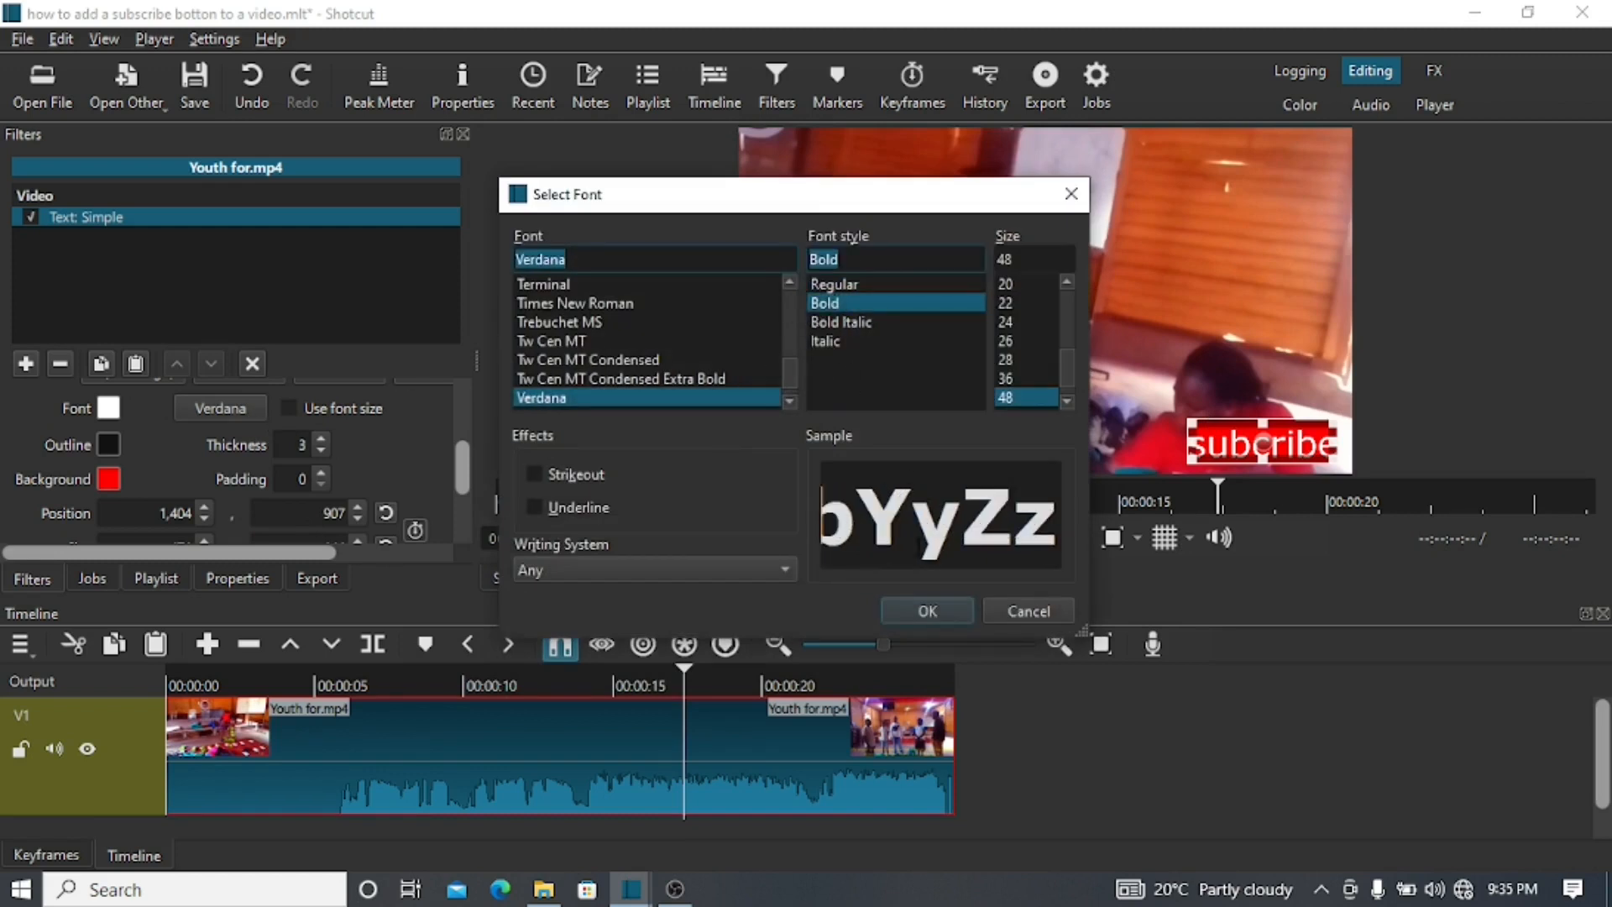
{"action": "left_click", "coordinate": [936, 610]}
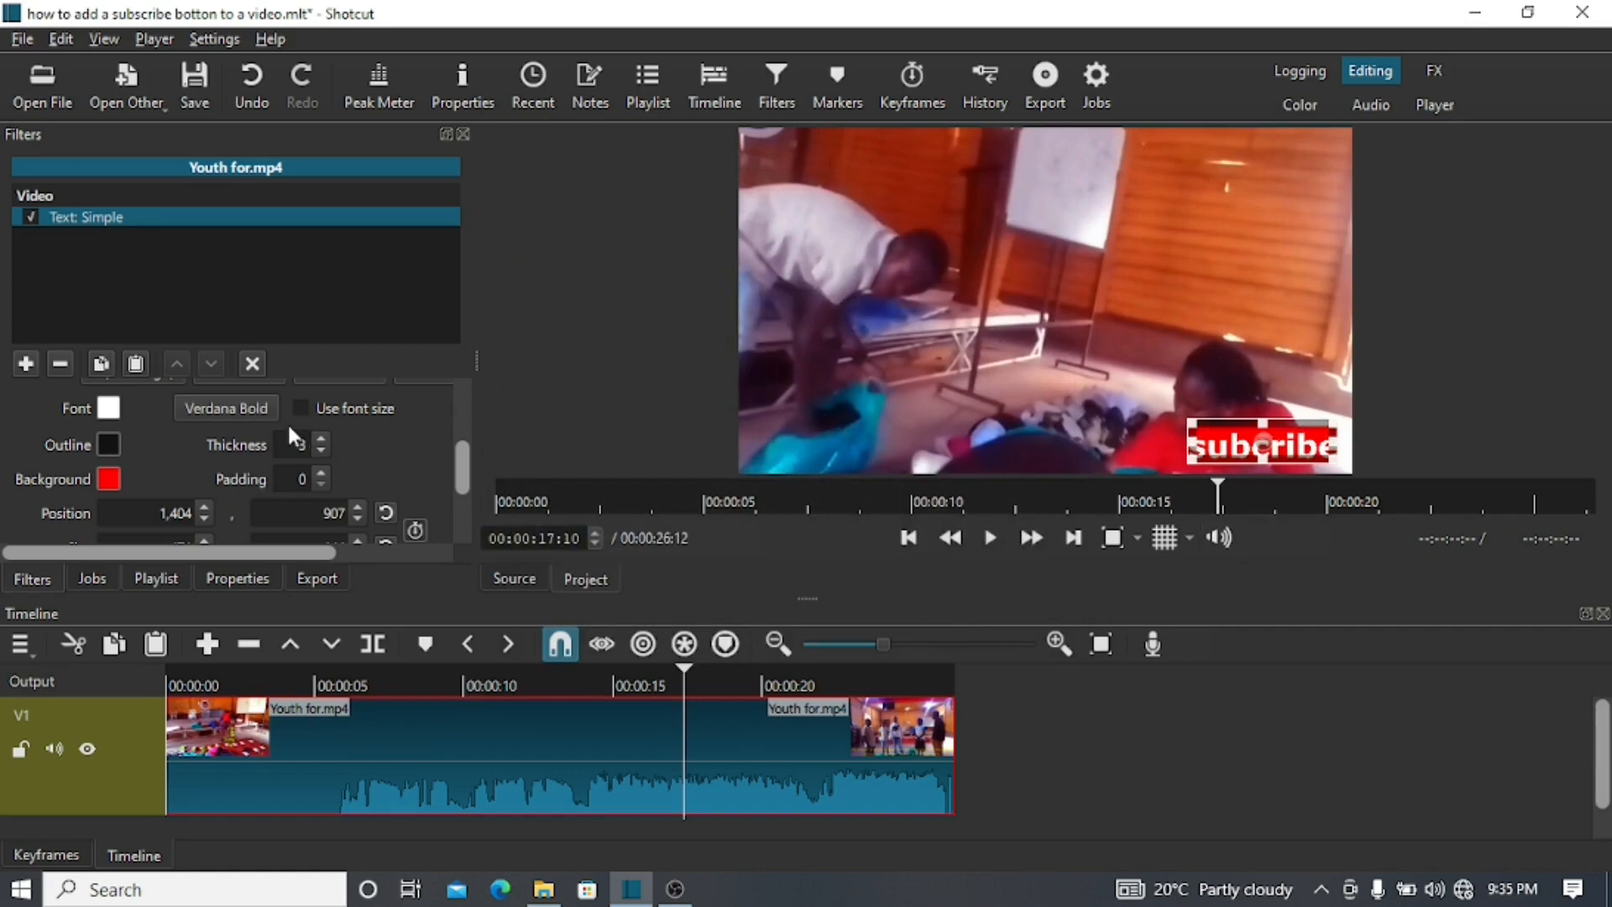
{"action": "left_click", "coordinate": [320, 451]}
{"action": "left_click", "coordinate": [262, 364]}
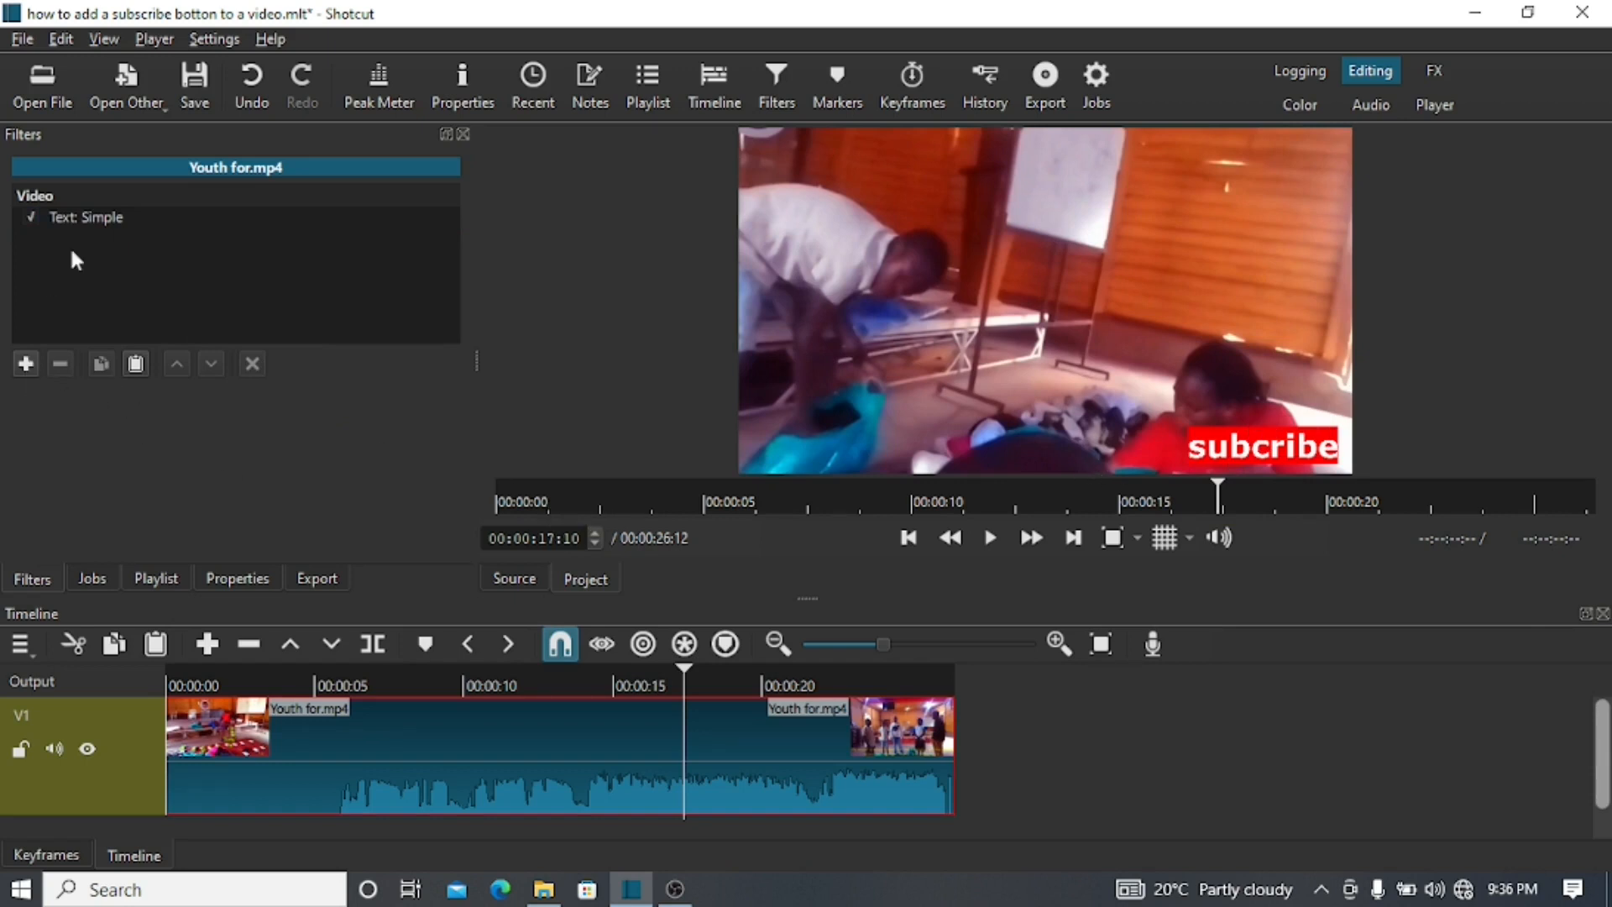
Step: Set the text filter's background padding to 43
{"action": "left_click", "coordinate": [107, 218]}
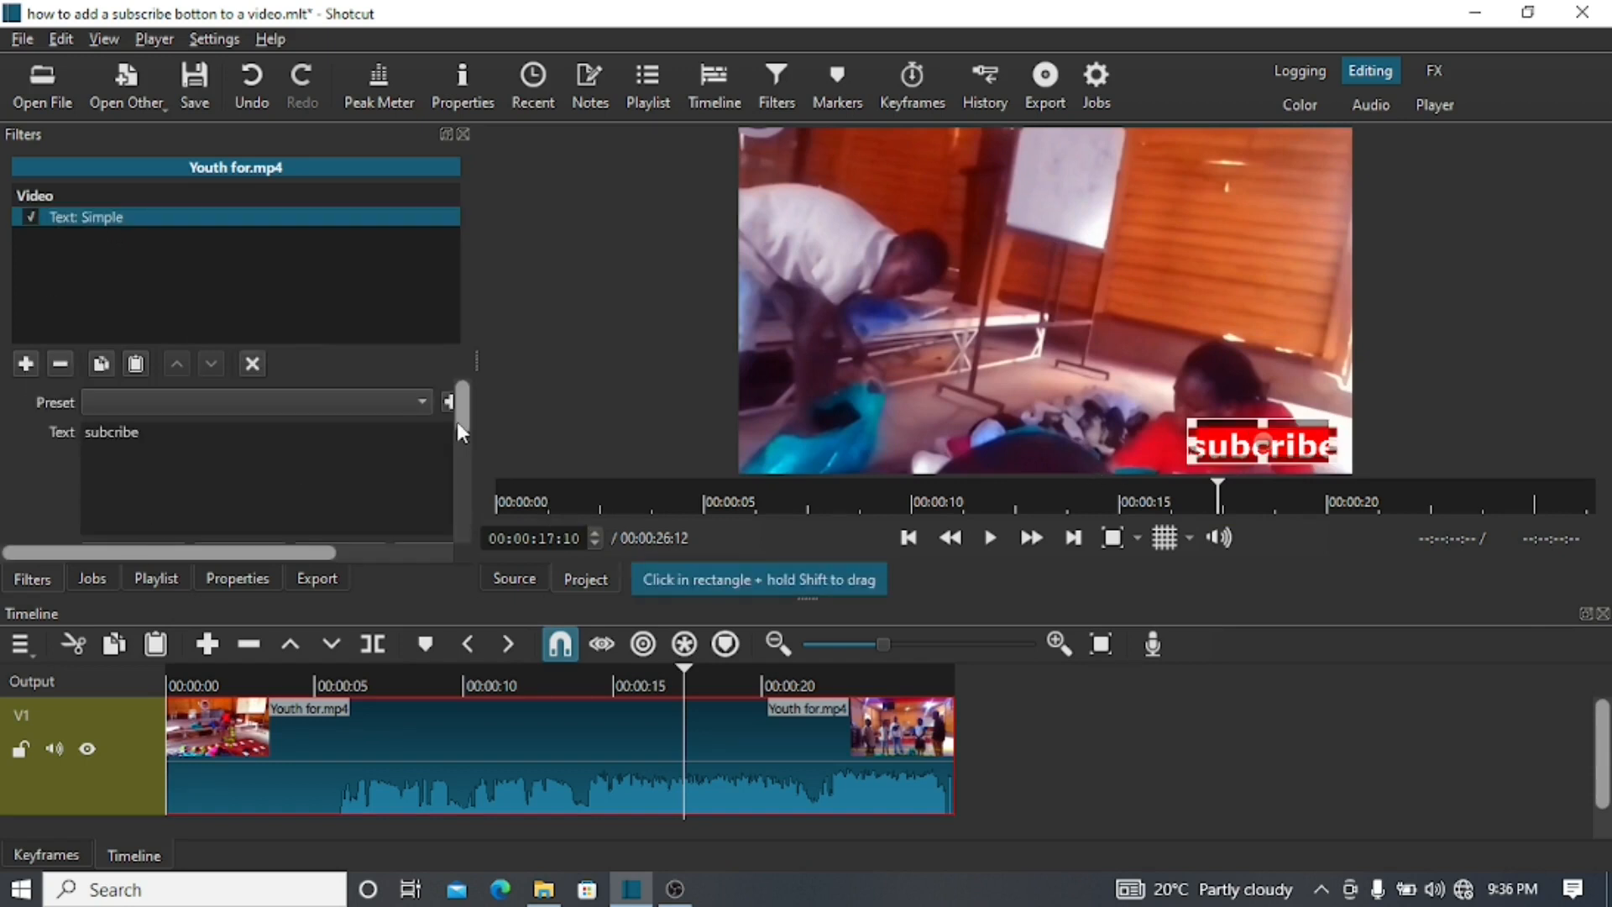
{"action": "left_click_drag", "start_coordinate": [457, 422], "coordinate": [465, 482]}
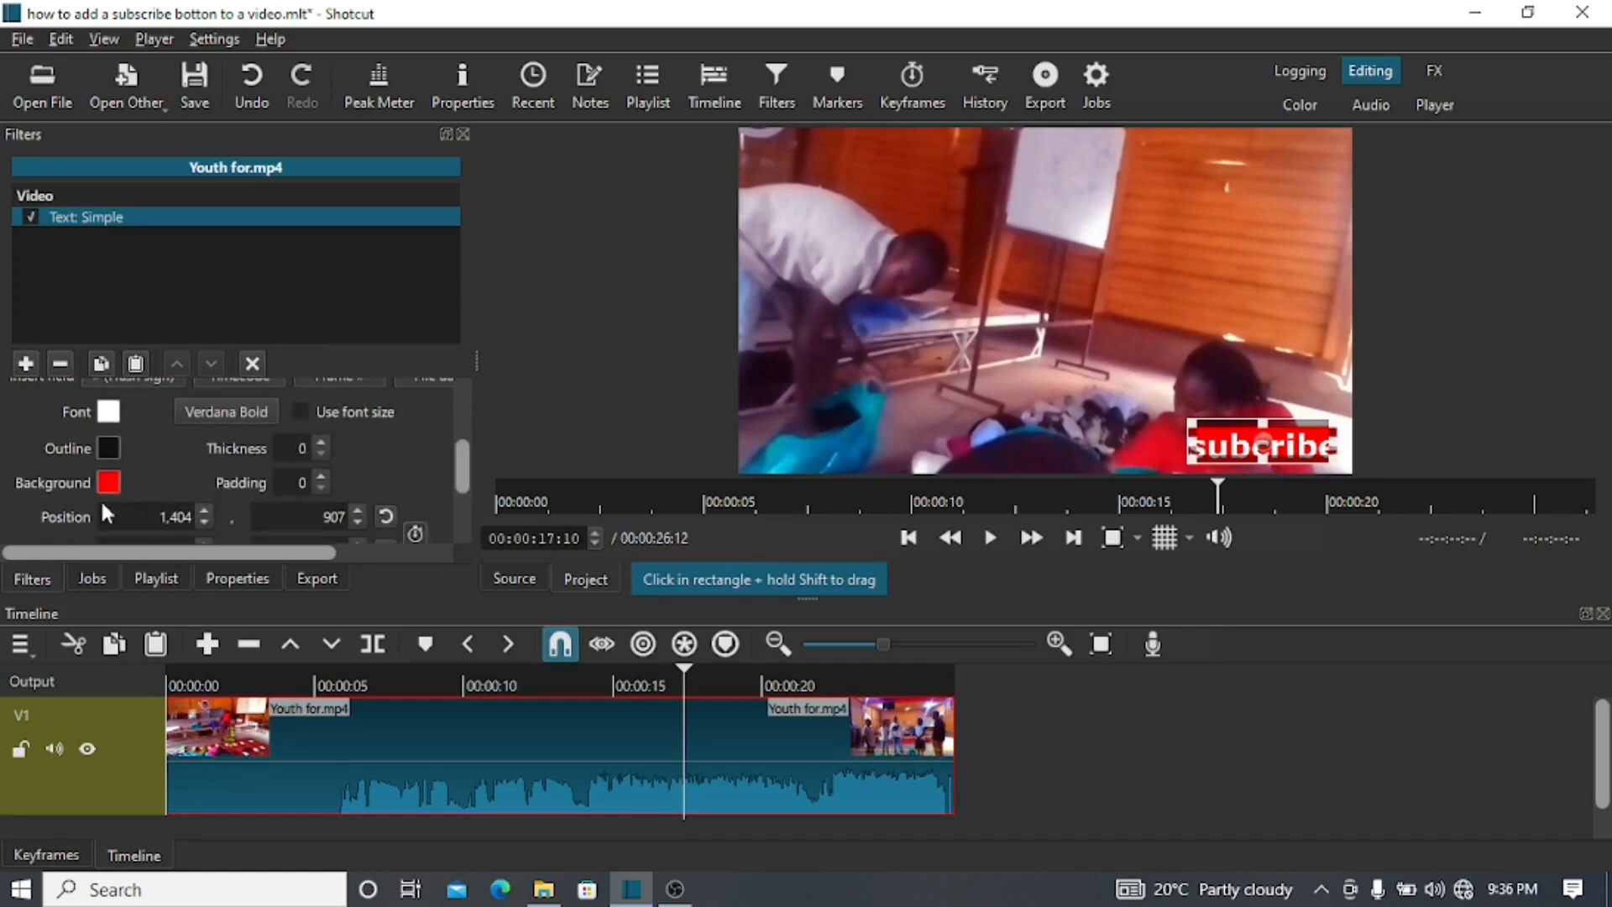
{"action": "left_click", "coordinate": [320, 477]}
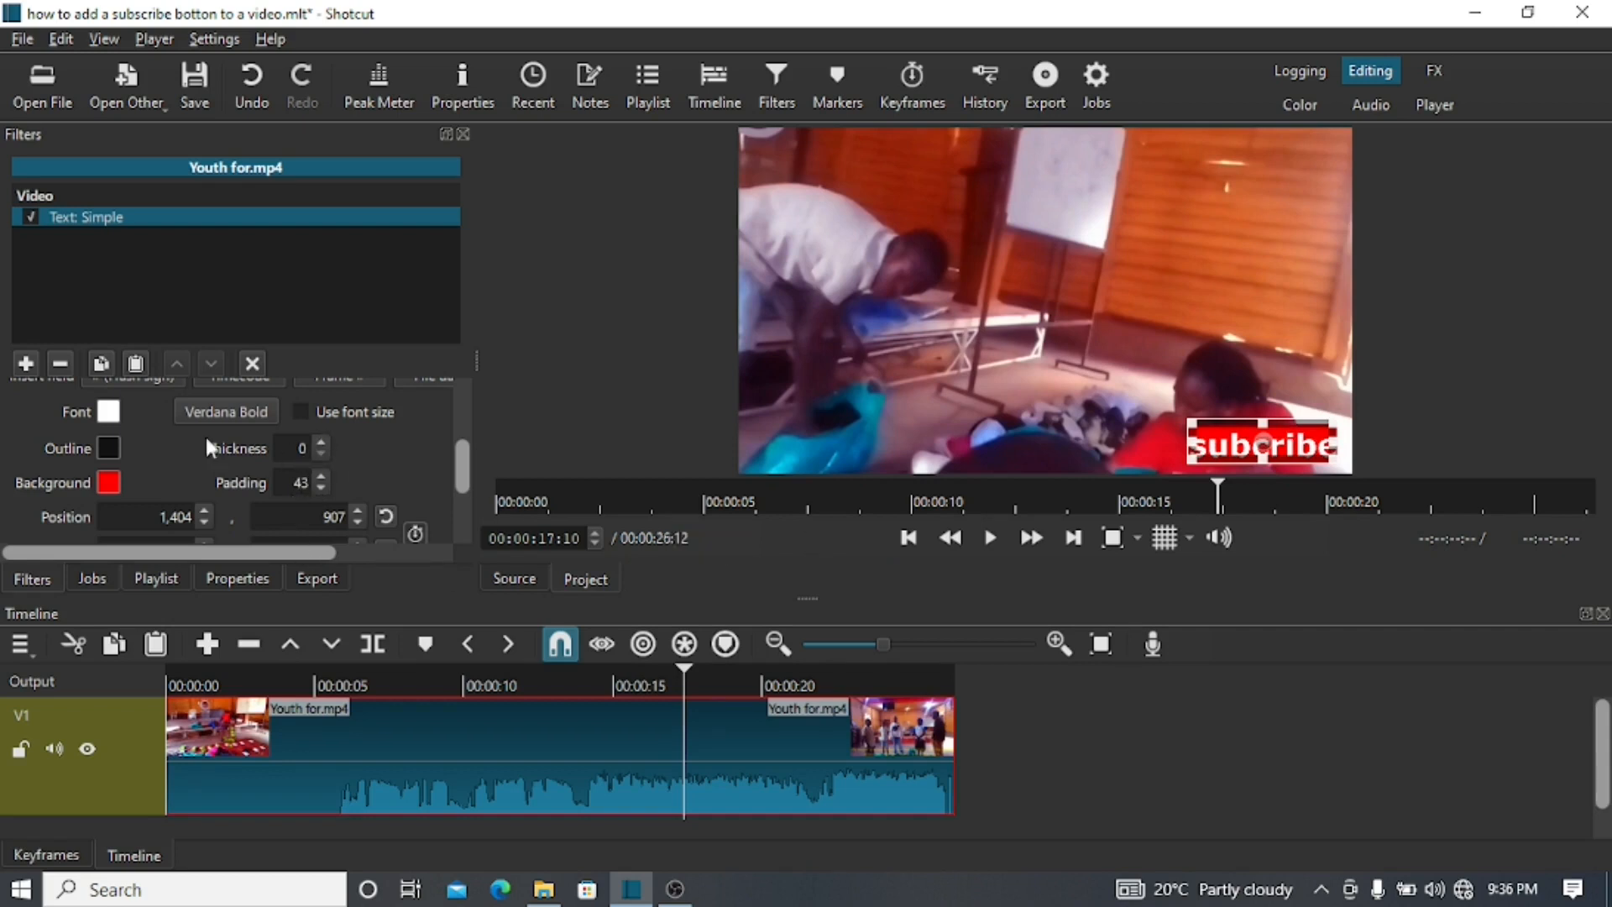
Step: Set the text's outline colour to light cyan and its outline thickness to 60
{"action": "left_click", "coordinate": [110, 450]}
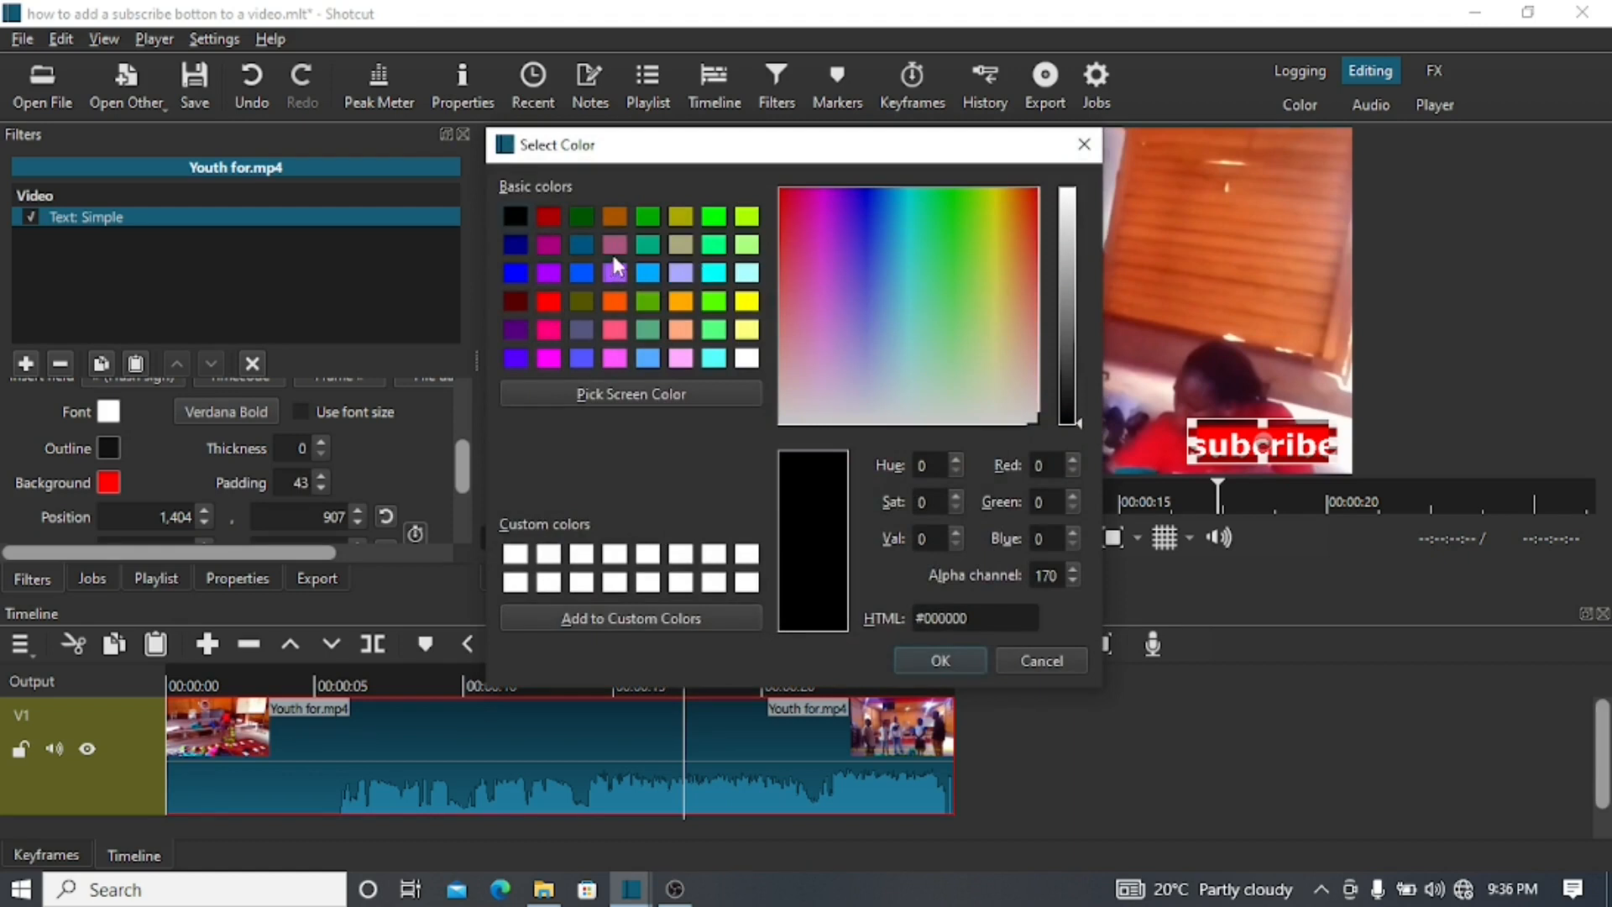
{"action": "left_click", "coordinate": [616, 302]}
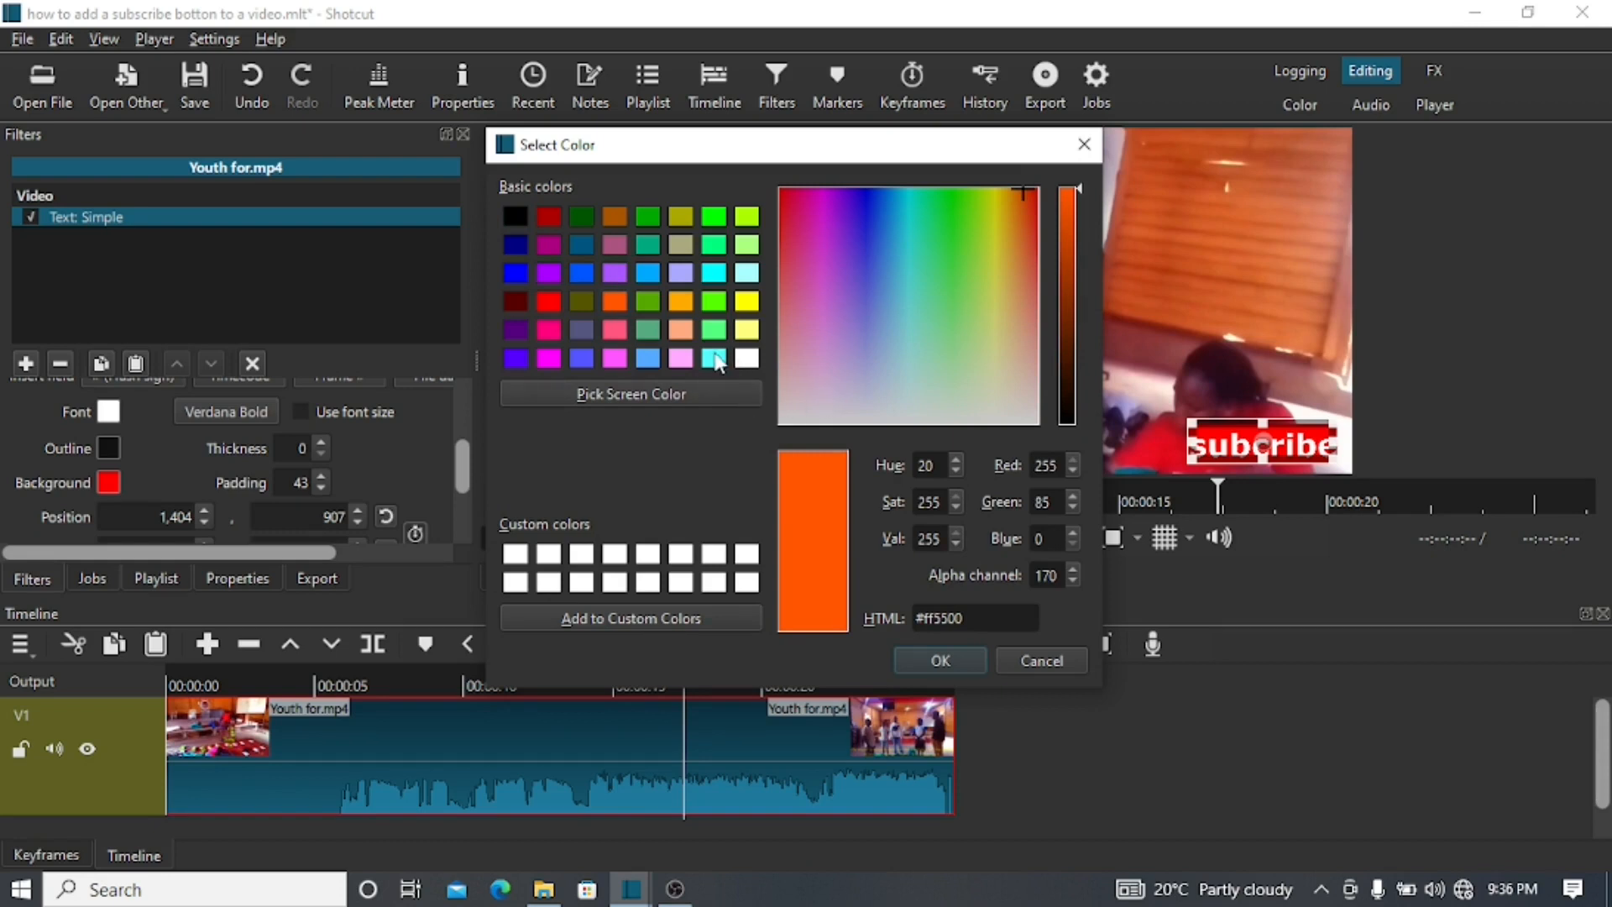
{"action": "left_click", "coordinate": [714, 358]}
{"action": "left_click", "coordinate": [938, 661]}
{"action": "scroll", "coordinate": [321, 447], "scroll_direction": "up", "scroll_amount": 8}
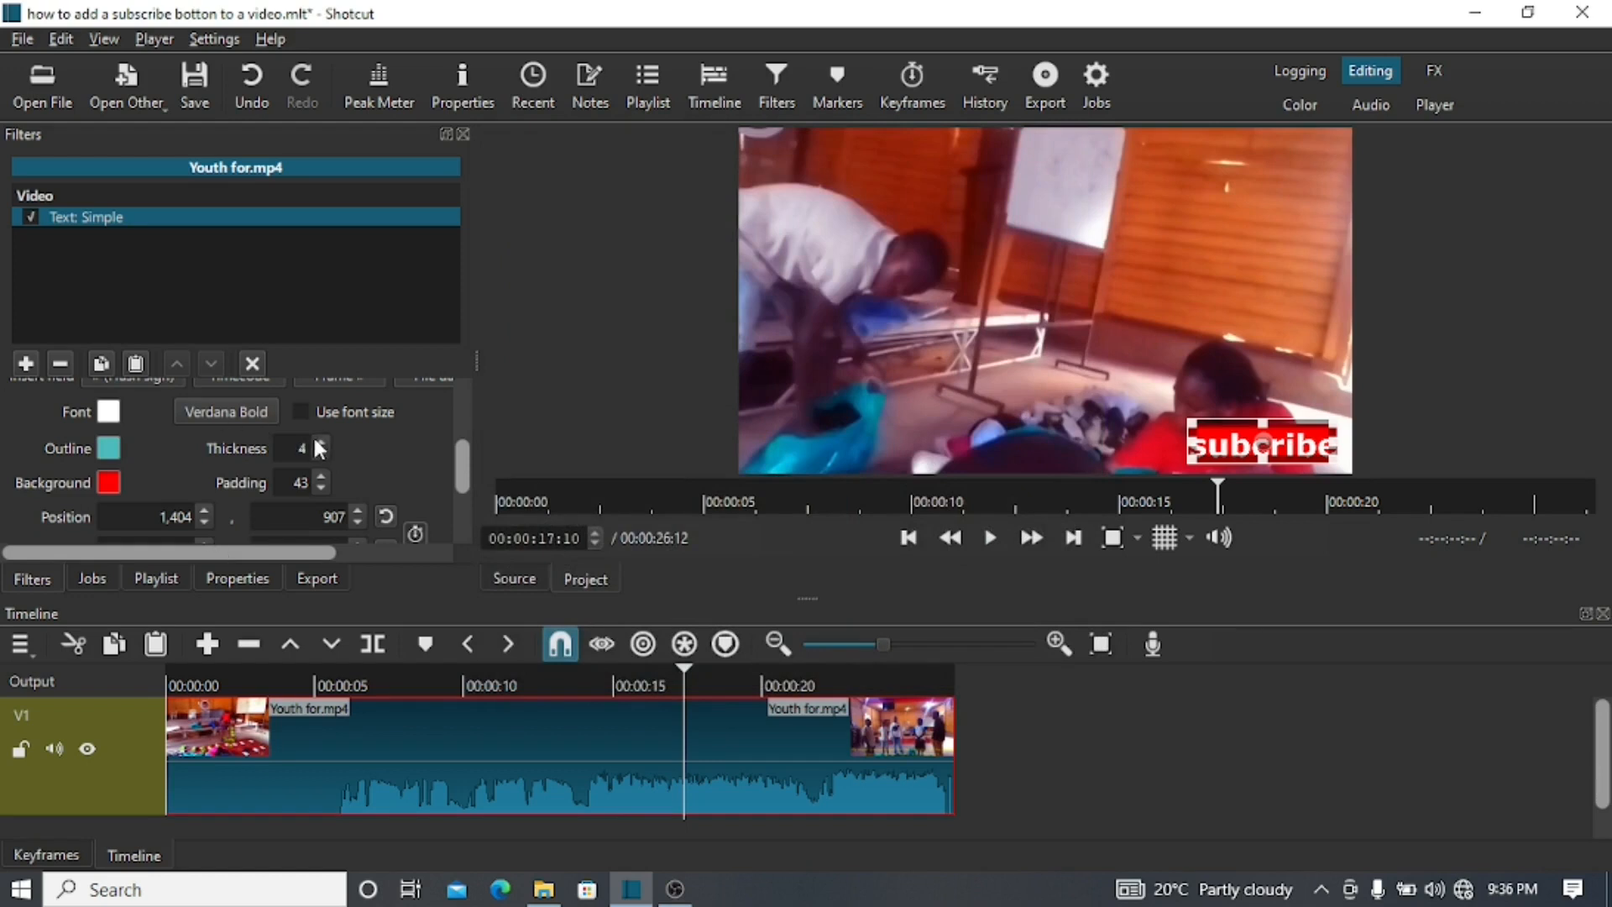
{"action": "scroll", "coordinate": [319, 442], "scroll_direction": "up", "scroll_amount": 2}
{"action": "scroll", "coordinate": [324, 447], "scroll_direction": "up", "scroll_amount": 5}
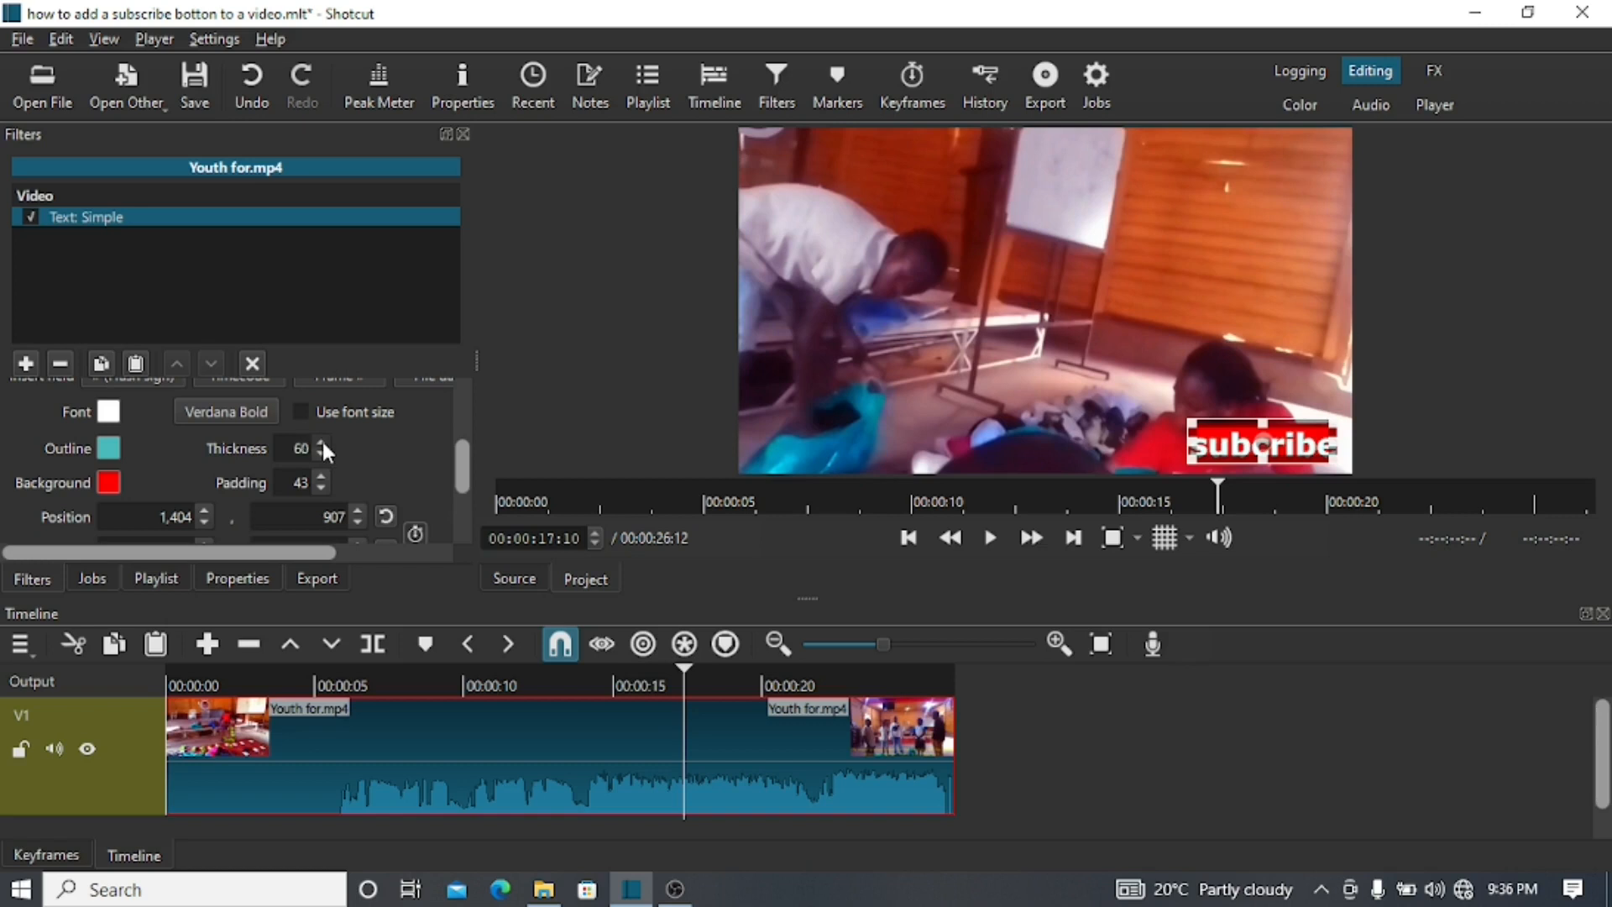
Step: Deselect the text filter and play the video from about 11 seconds to preview the subscribe label
{"action": "scroll", "coordinate": [324, 445], "scroll_direction": "up", "scroll_amount": 2}
{"action": "scroll", "coordinate": [322, 442], "scroll_direction": "up", "scroll_amount": 1}
{"action": "left_click", "coordinate": [255, 363]}
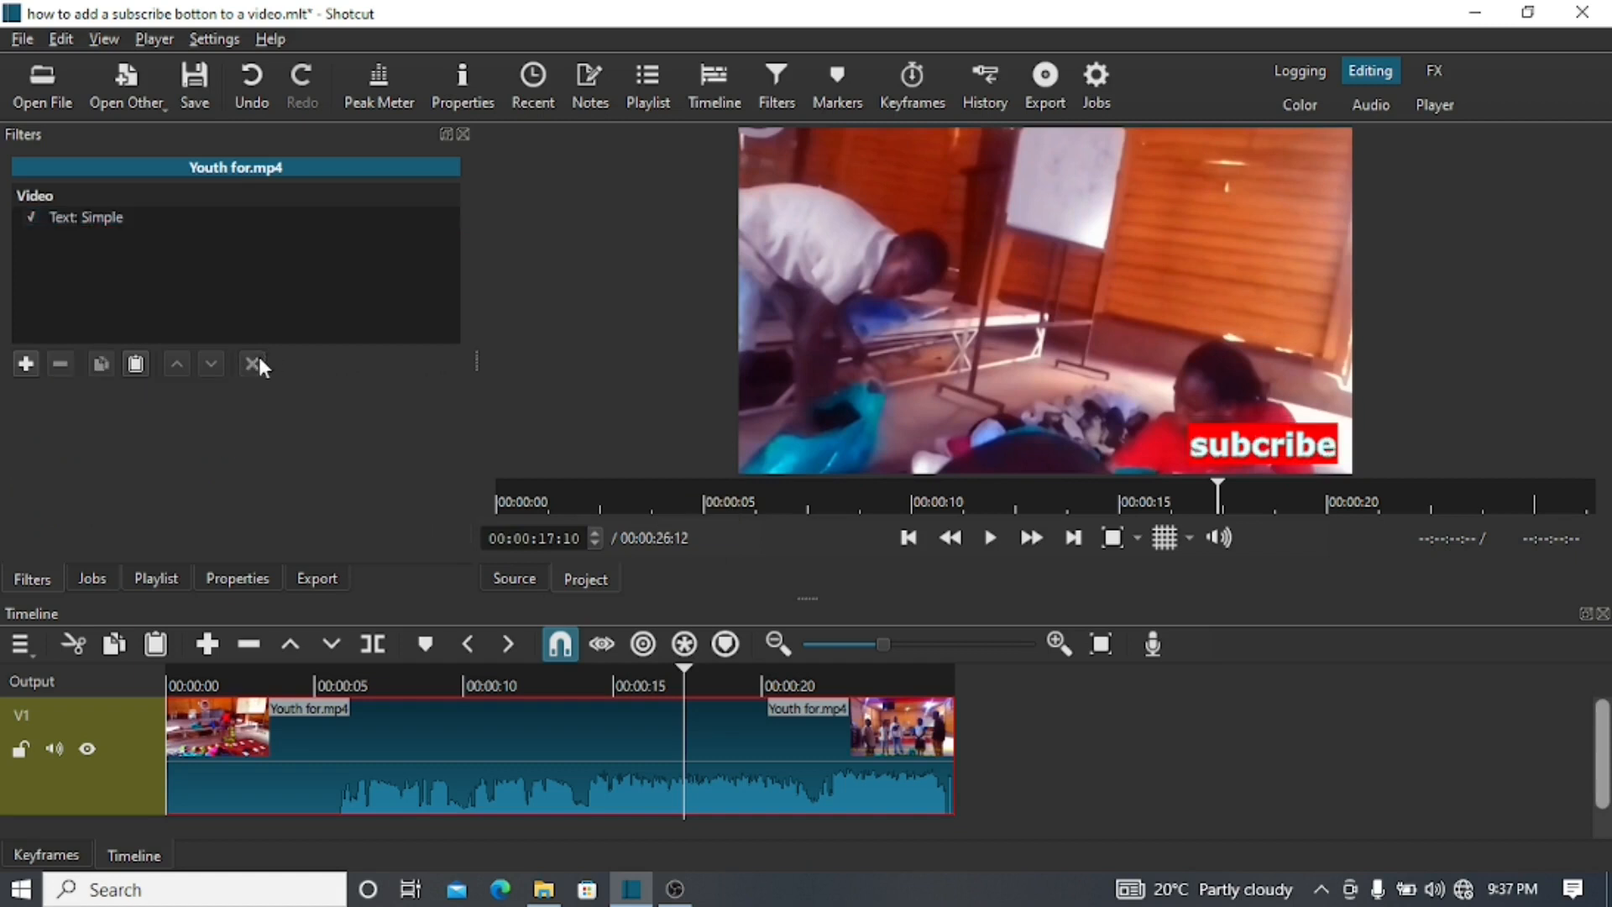
{"action": "left_click", "coordinate": [511, 673]}
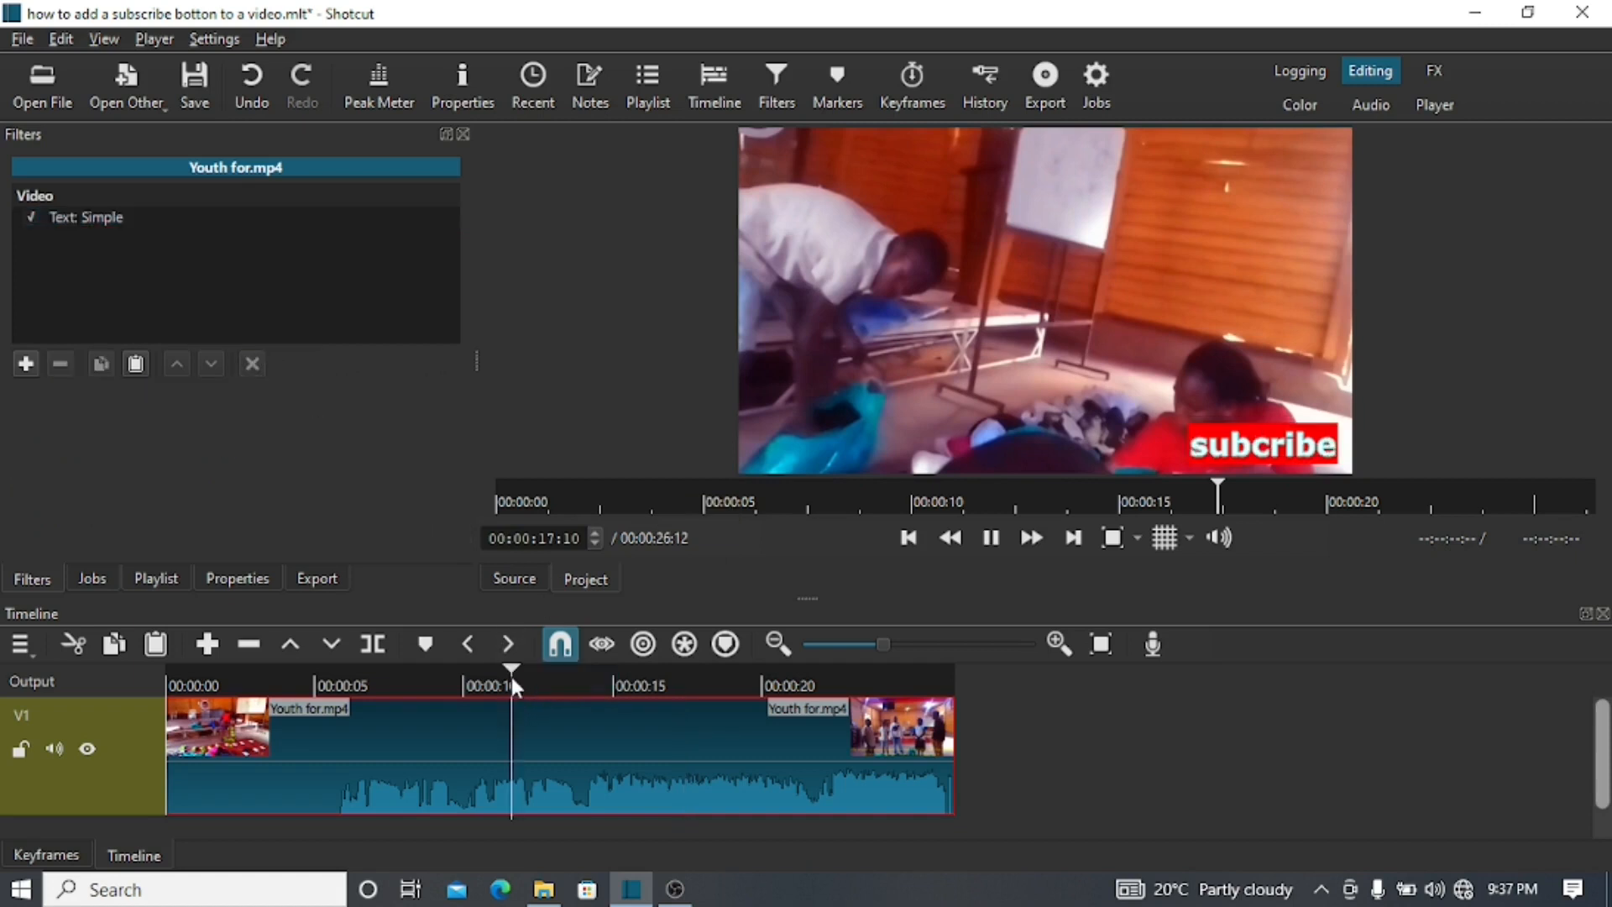
{"action": "left_click_drag", "start_coordinate": [1310, 614], "coordinate": [1375, 690]}
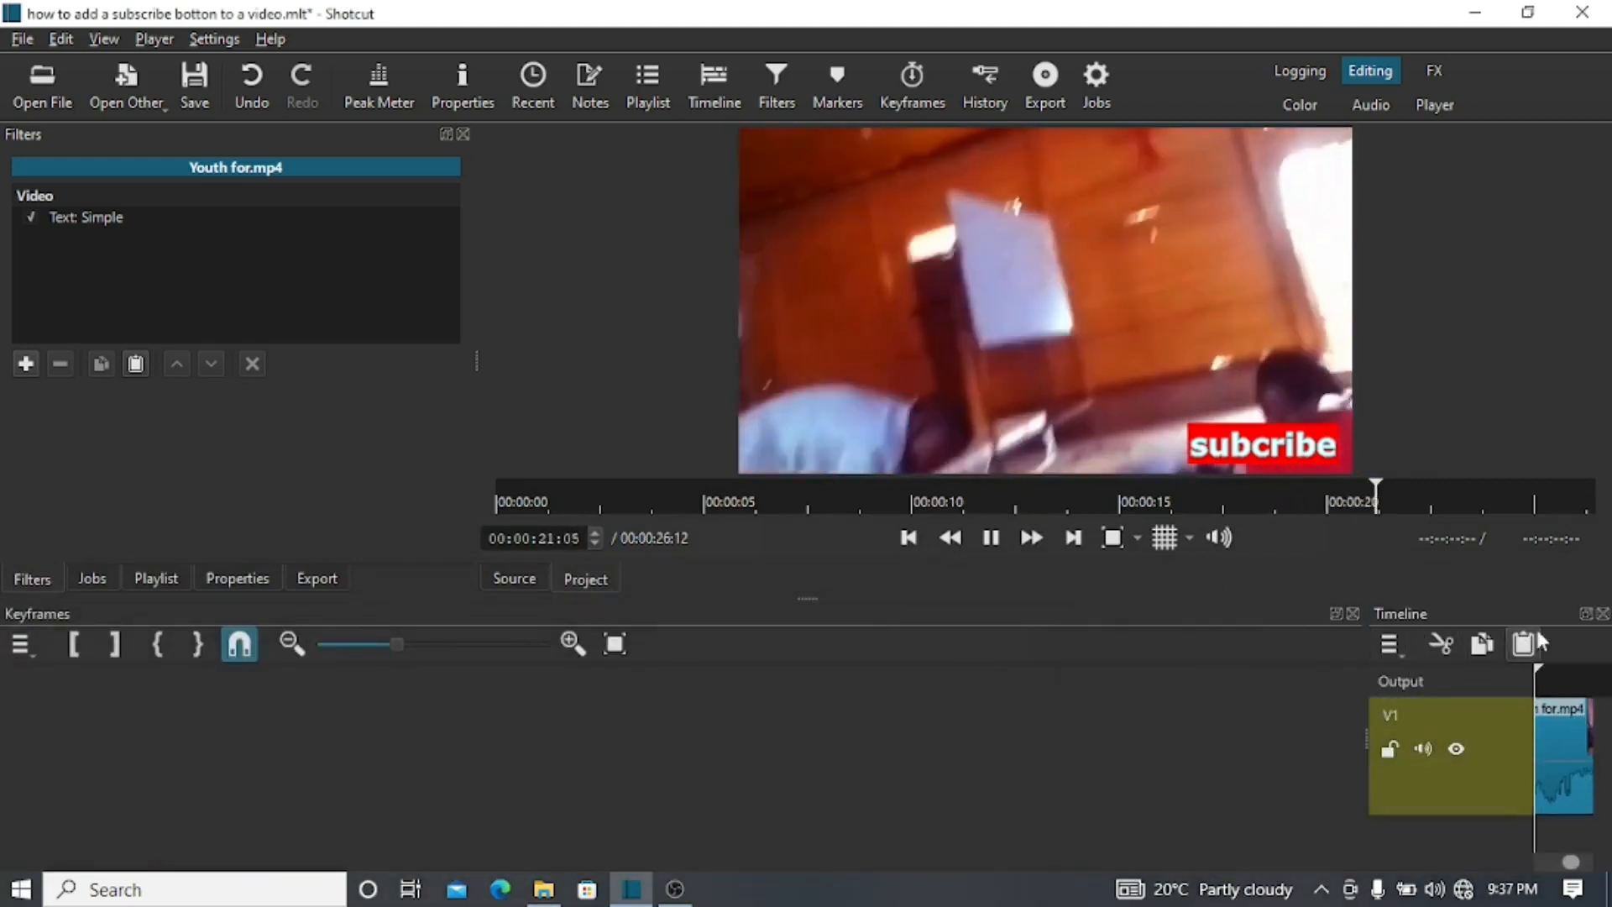
{"action": "left_click", "coordinate": [1584, 613]}
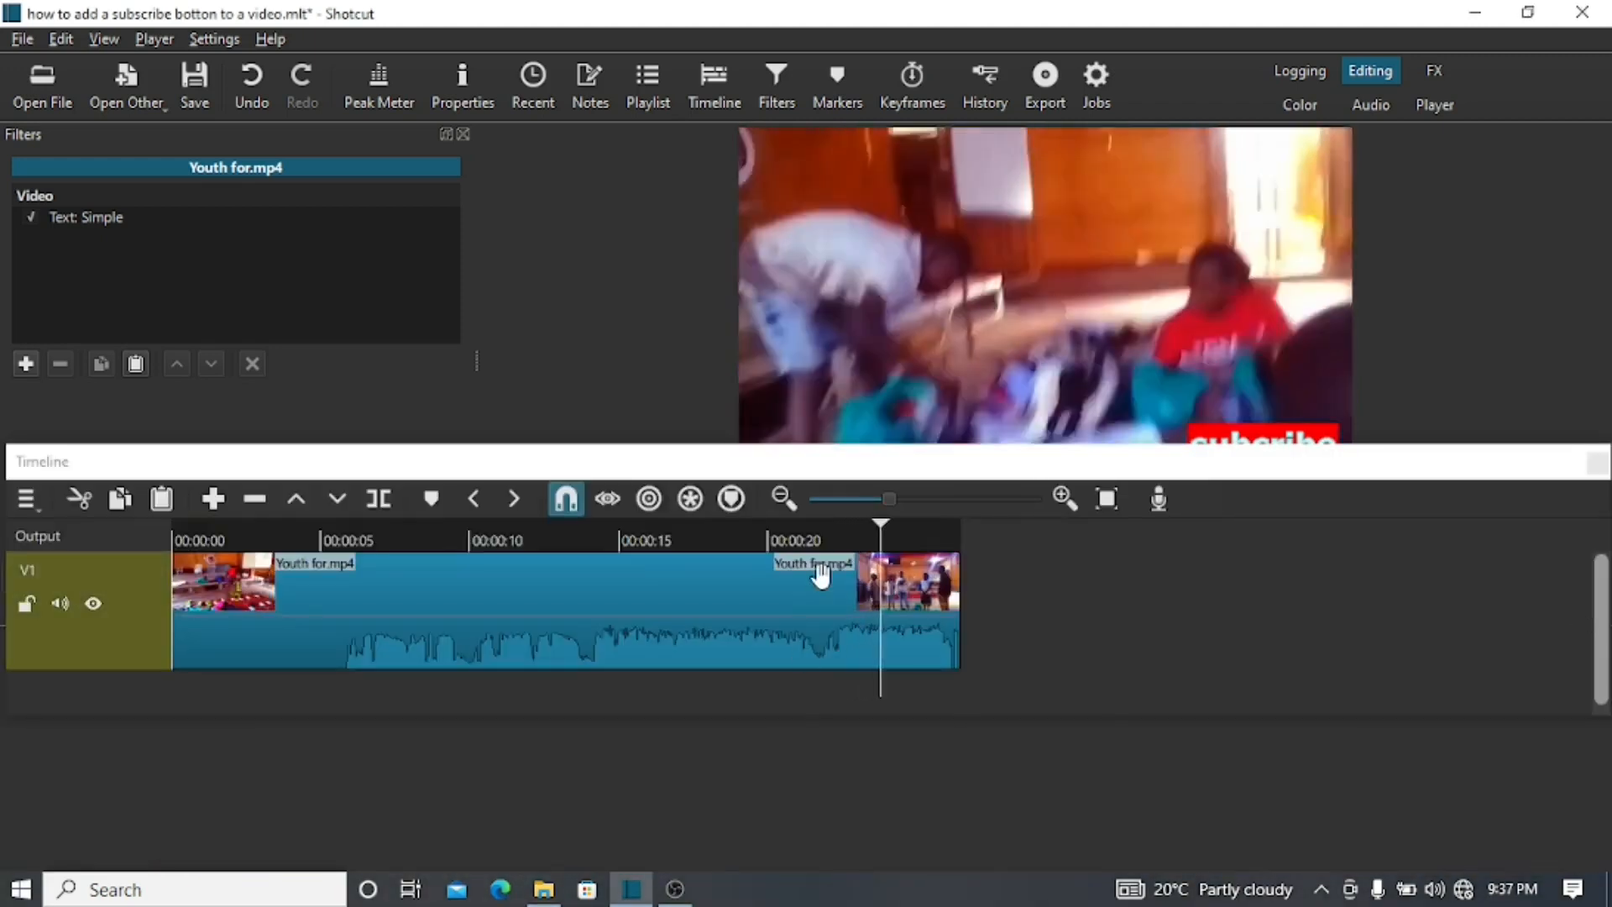
{"action": "left_click_drag", "start_coordinate": [844, 527], "coordinate": [799, 702]}
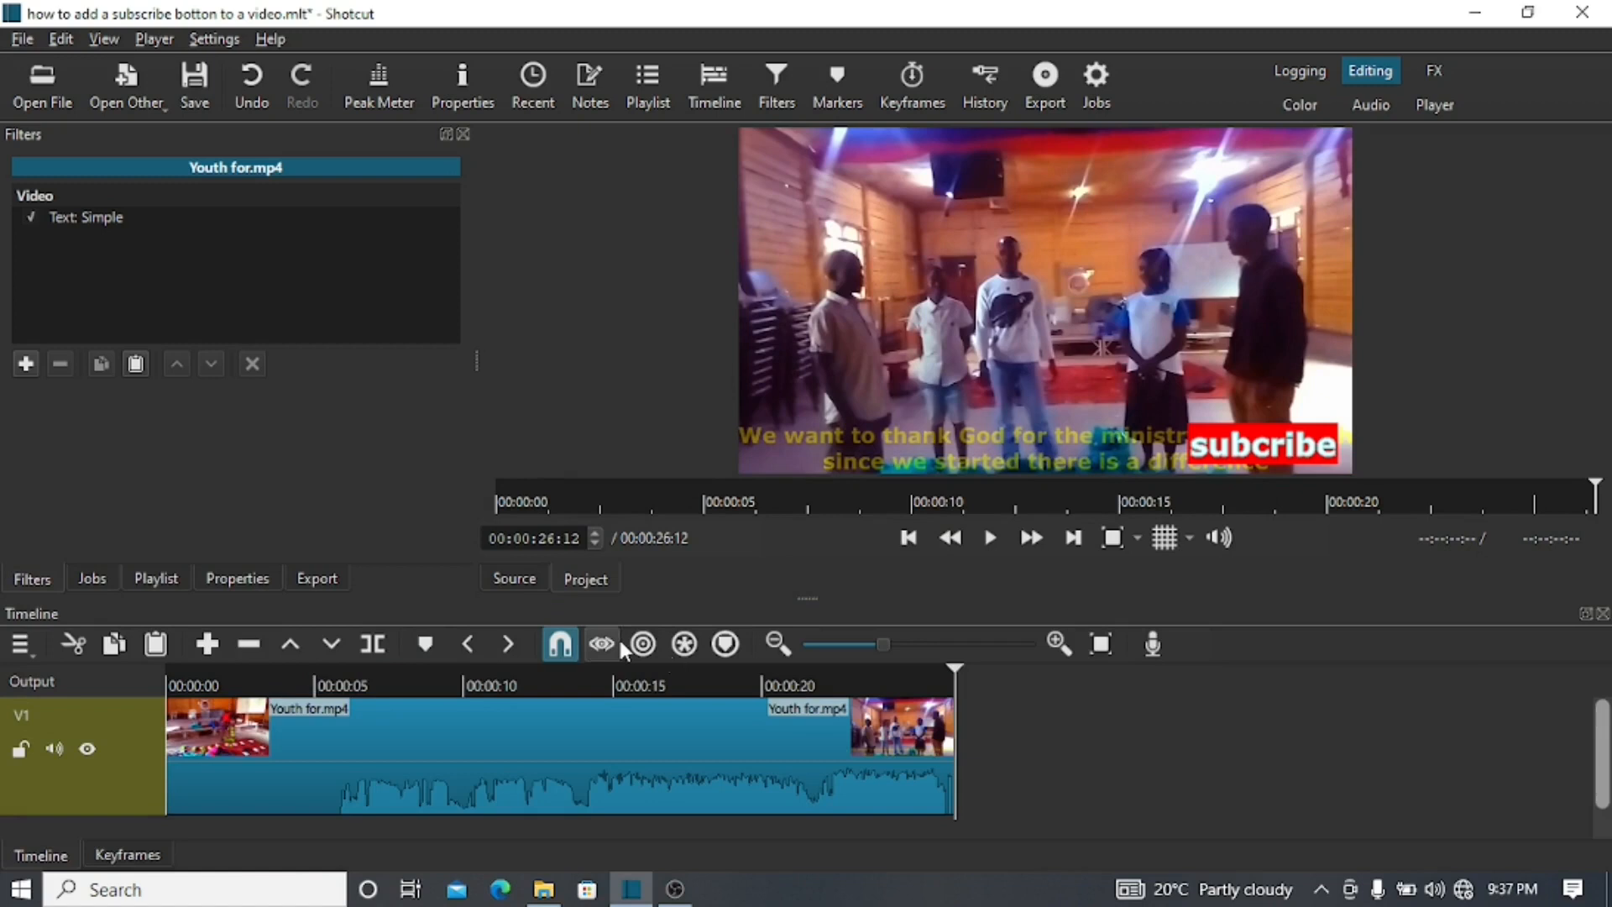
Step: Split the Youth for.mp4 clip on track V1 at 00:00:23:13
{"action": "left_click", "coordinate": [804, 687]}
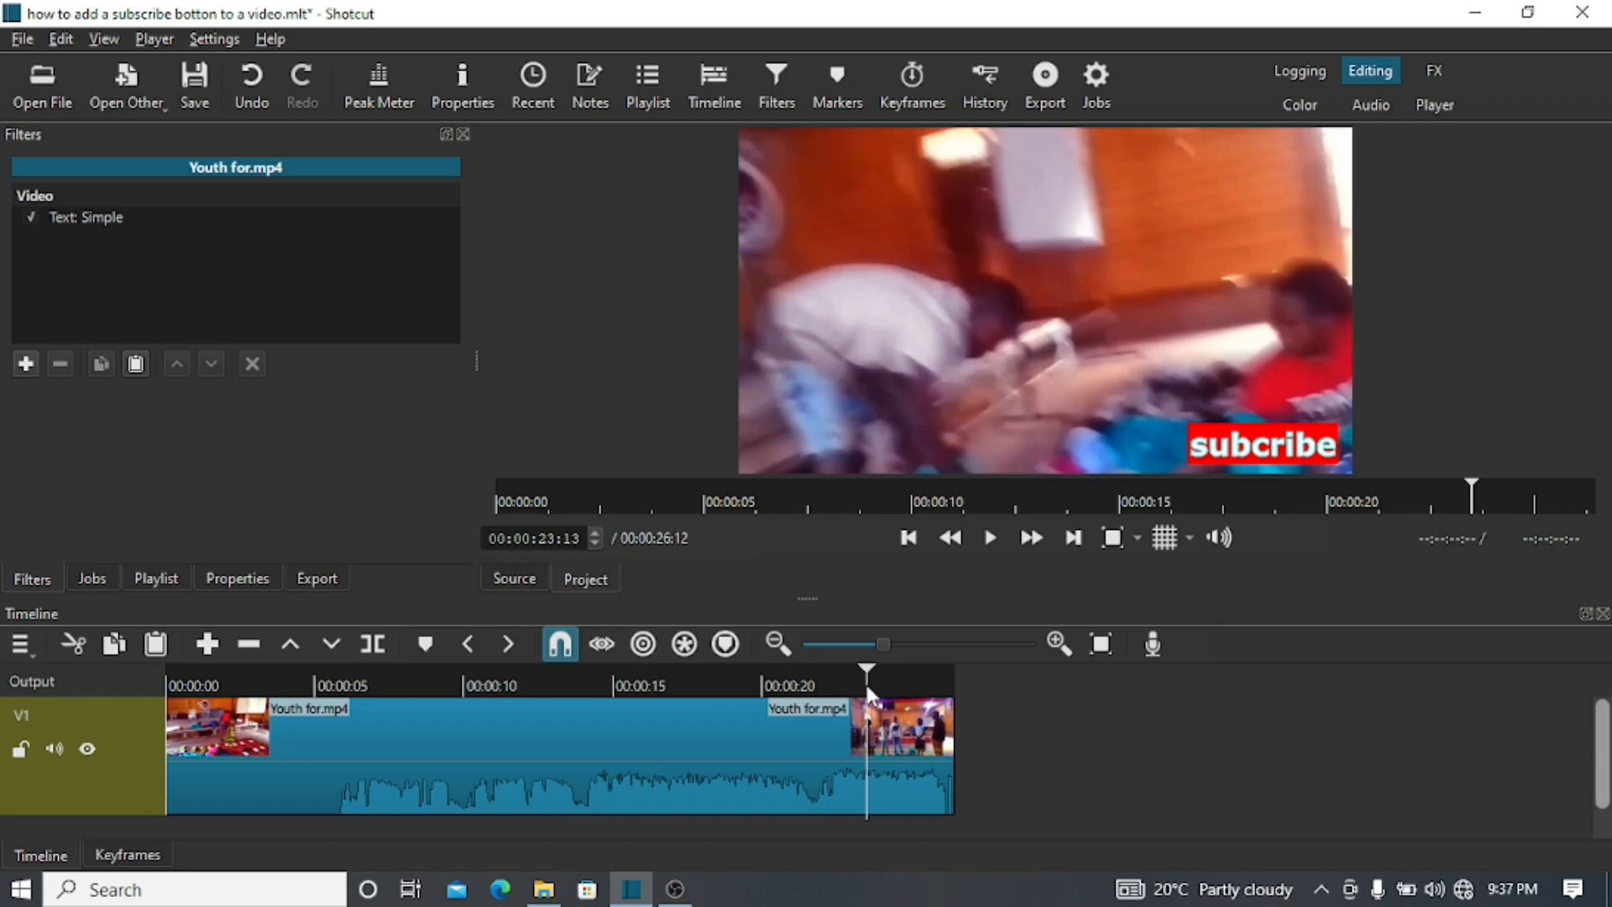
{"action": "key", "text": "s"}
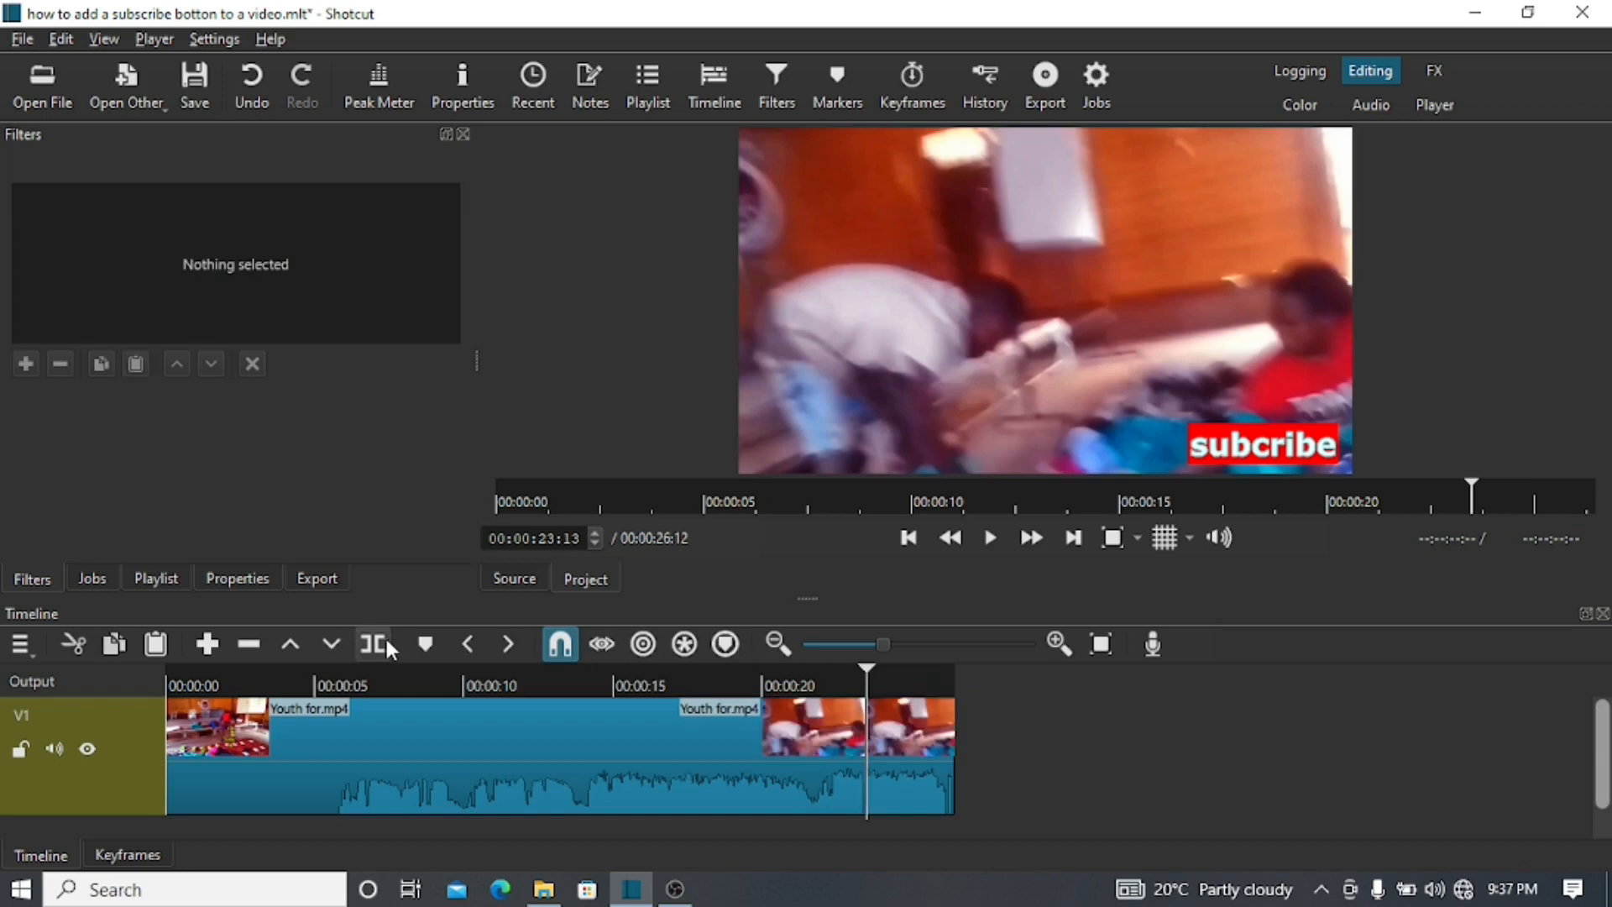
{"action": "left_click", "coordinate": [21, 645]}
{"action": "mouse_move", "coordinate": [102, 707]}
{"action": "mouse_move", "coordinate": [93, 755]}
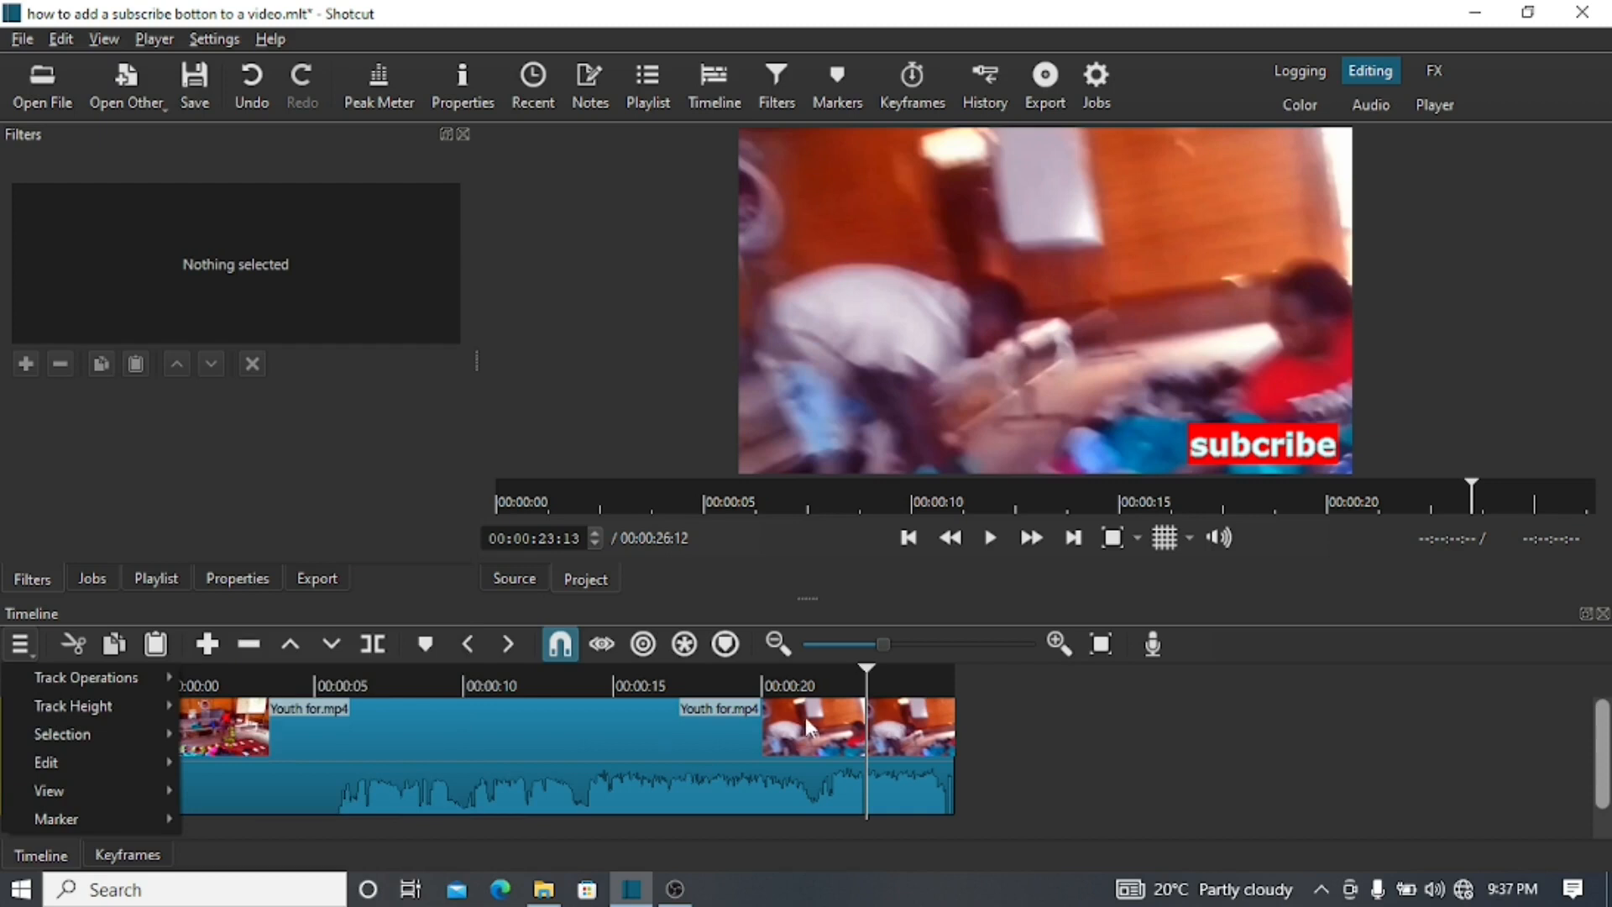
Step: Remove the simple text filter from the first part of the split clip and play across the split to check it
{"action": "left_click", "coordinate": [789, 747]}
{"action": "left_click", "coordinate": [789, 746]}
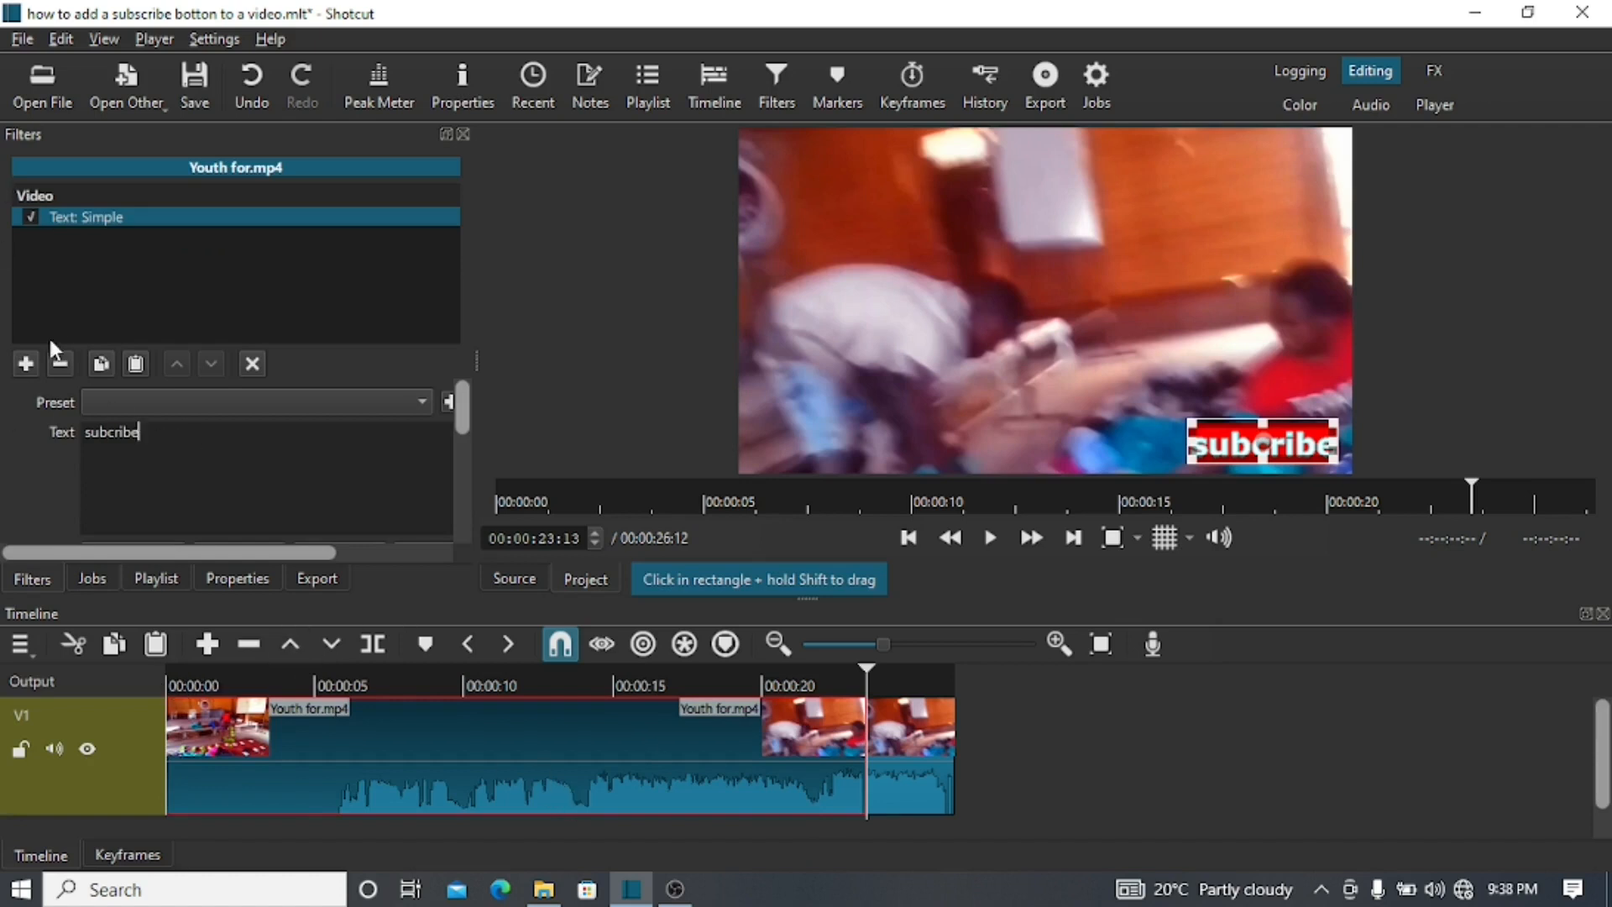
{"action": "left_click", "coordinate": [59, 374]}
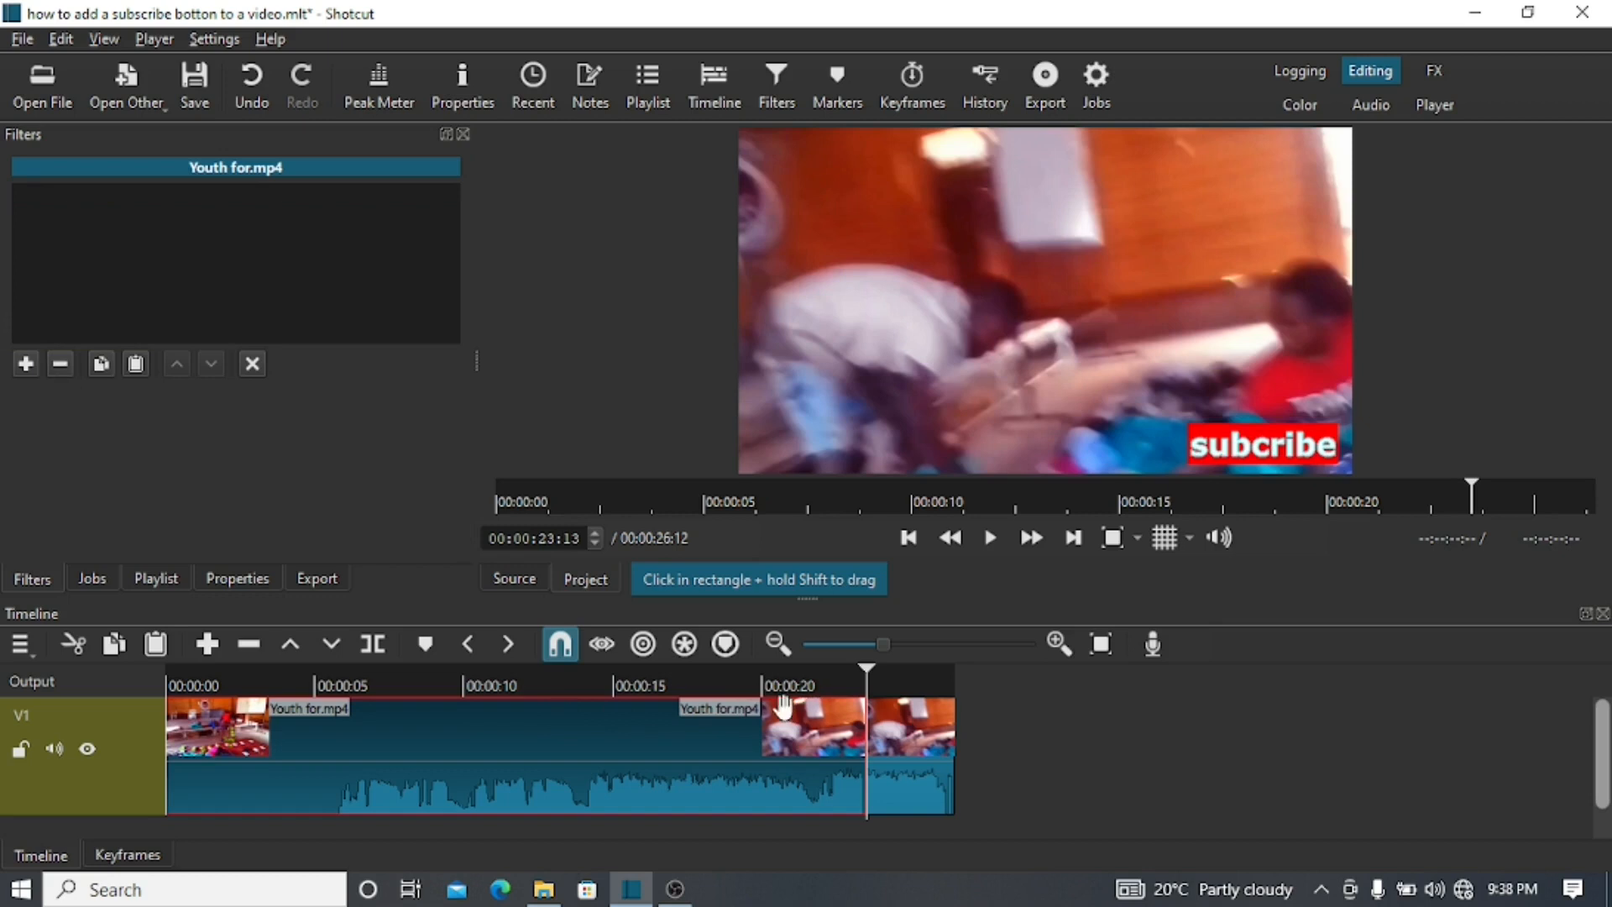
{"action": "left_click", "coordinate": [743, 688]}
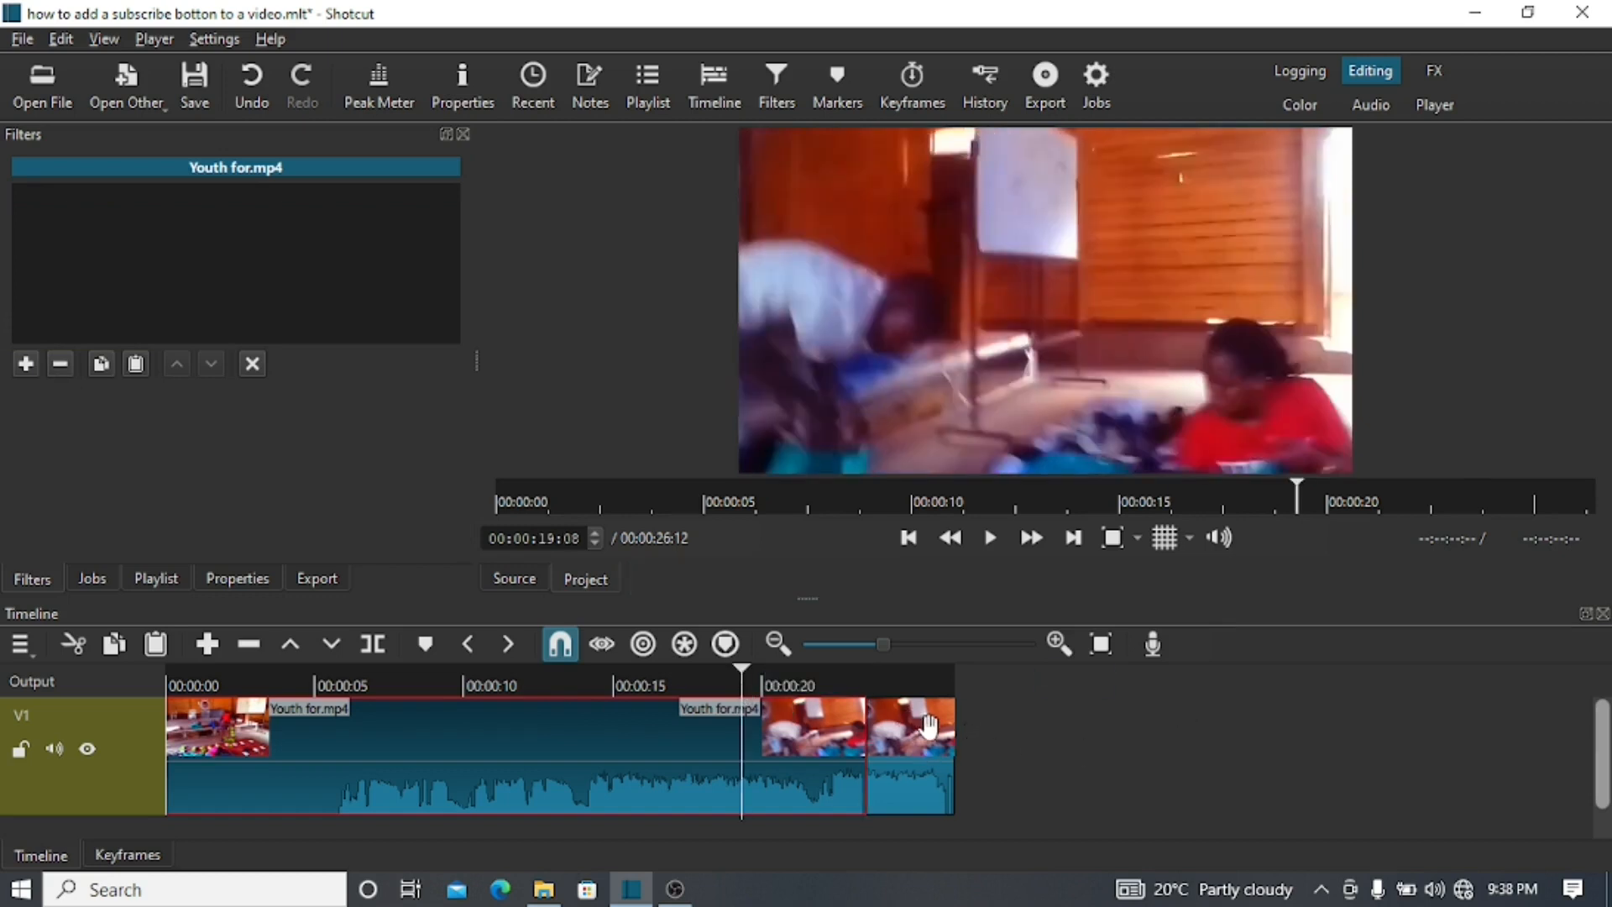
{"action": "key", "text": "space"}
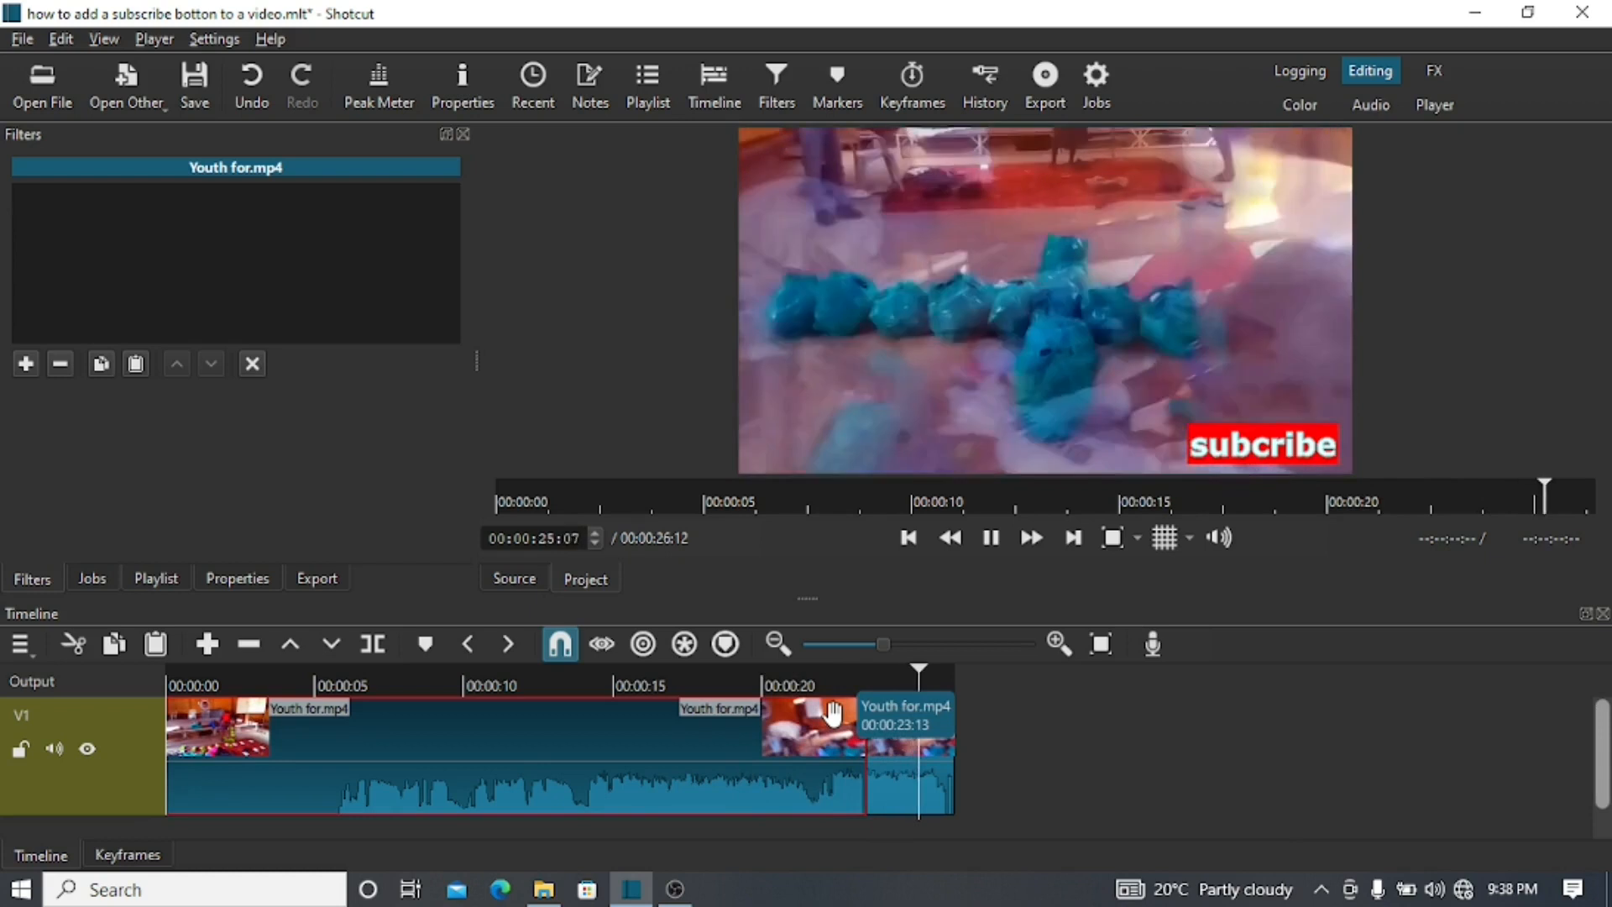
{"action": "key", "text": "space"}
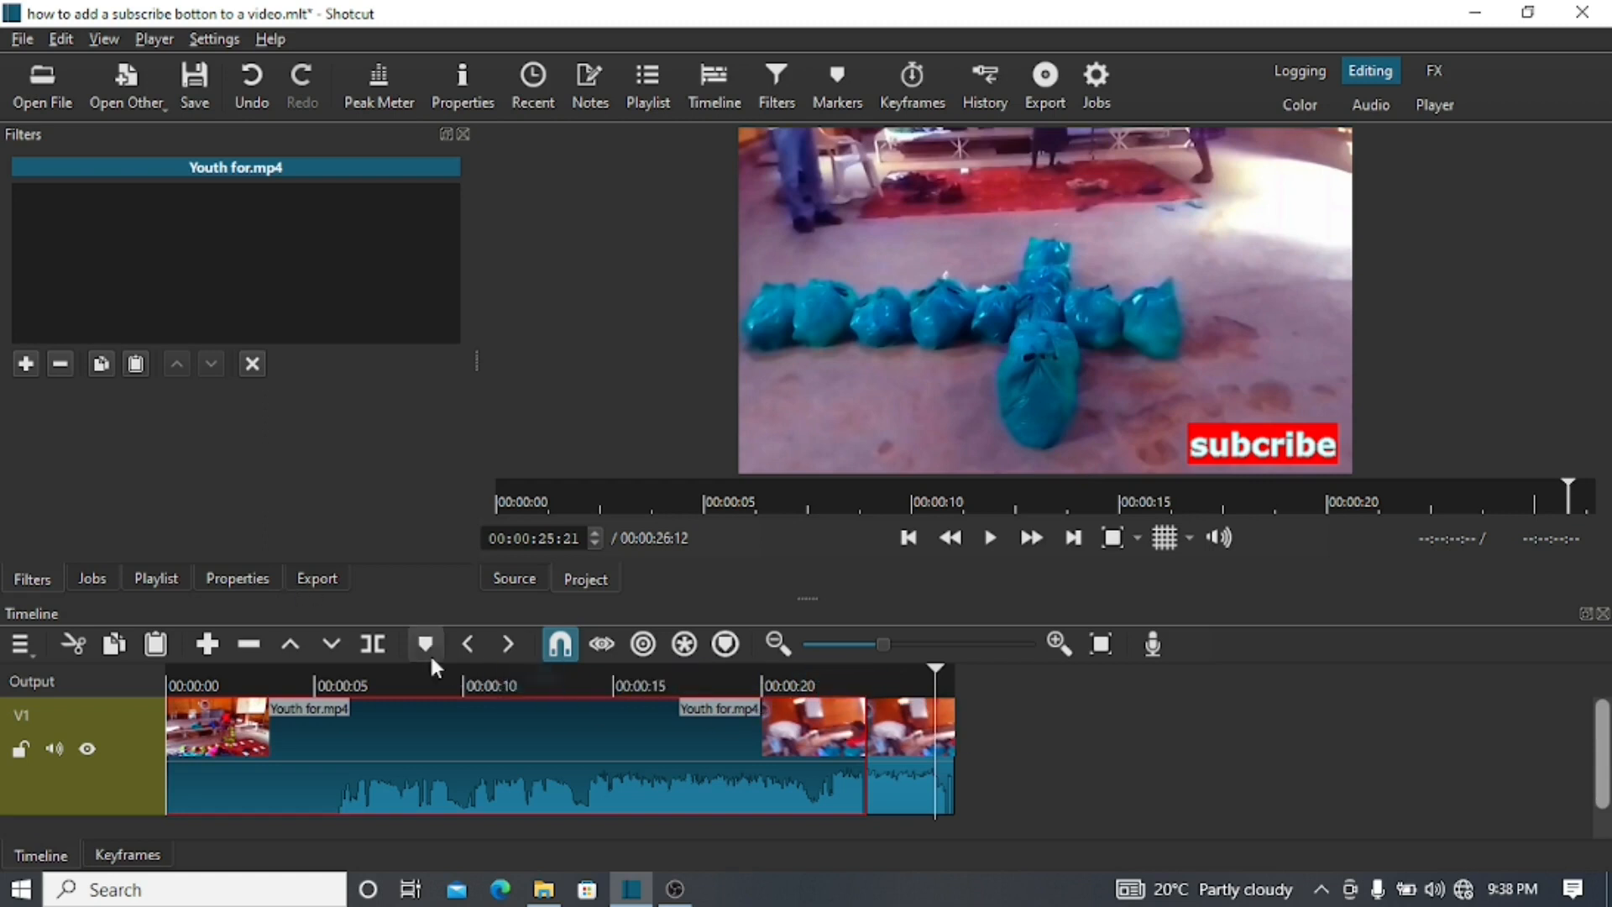
Step: Add a second video track above the Youth for.mp4 clips
{"action": "left_click", "coordinate": [27, 652]}
{"action": "mouse_move", "coordinate": [159, 660]}
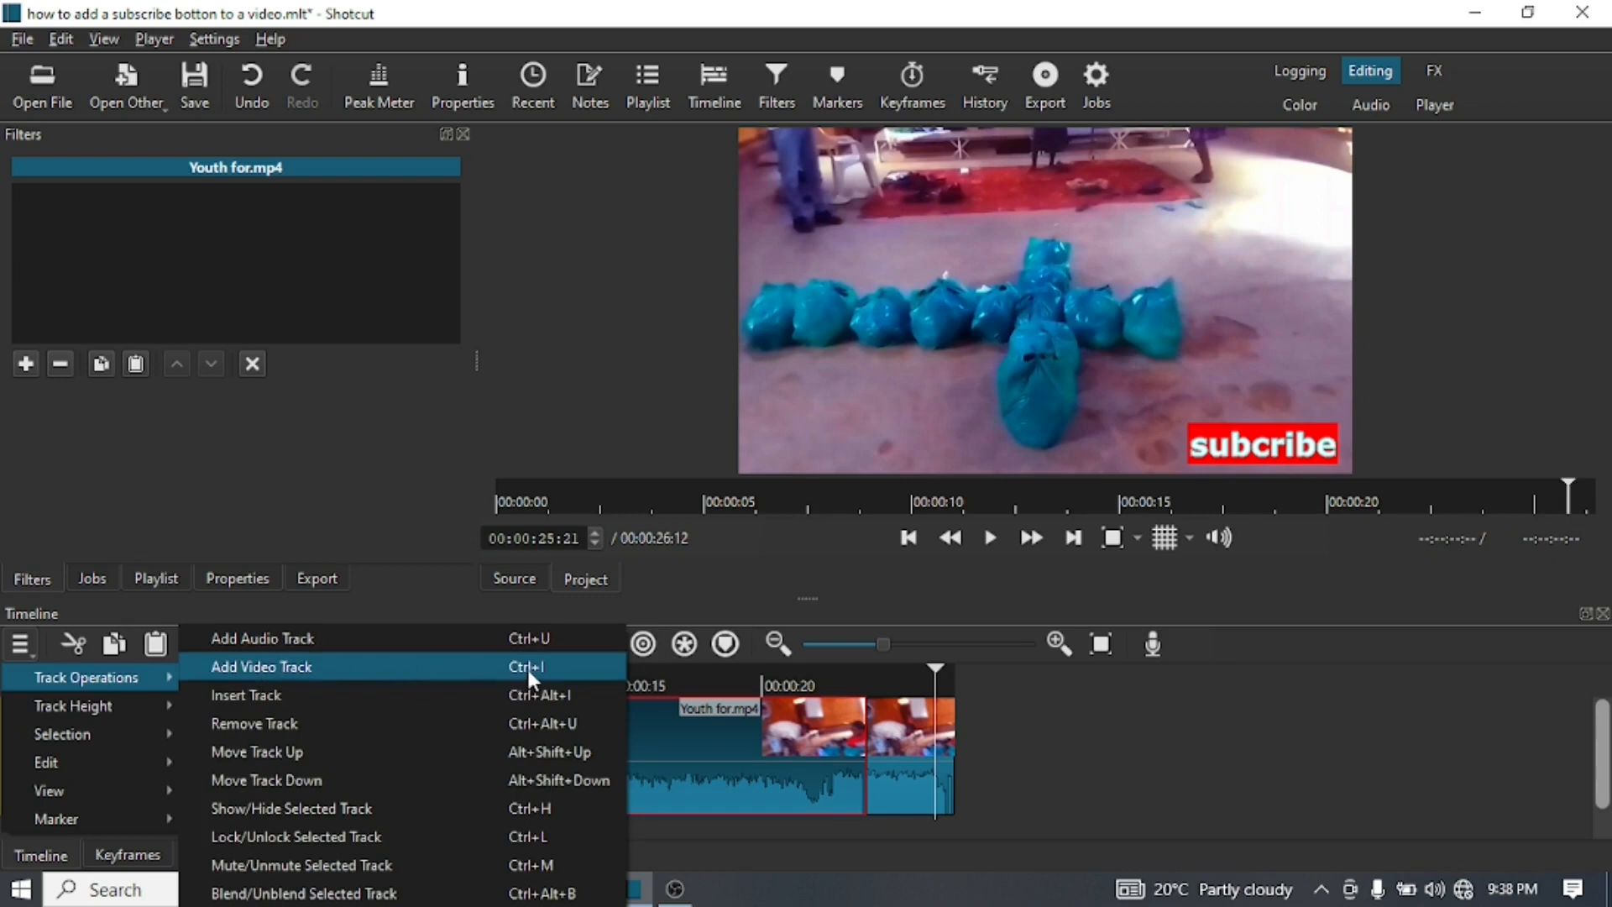
{"action": "left_click", "coordinate": [472, 676]}
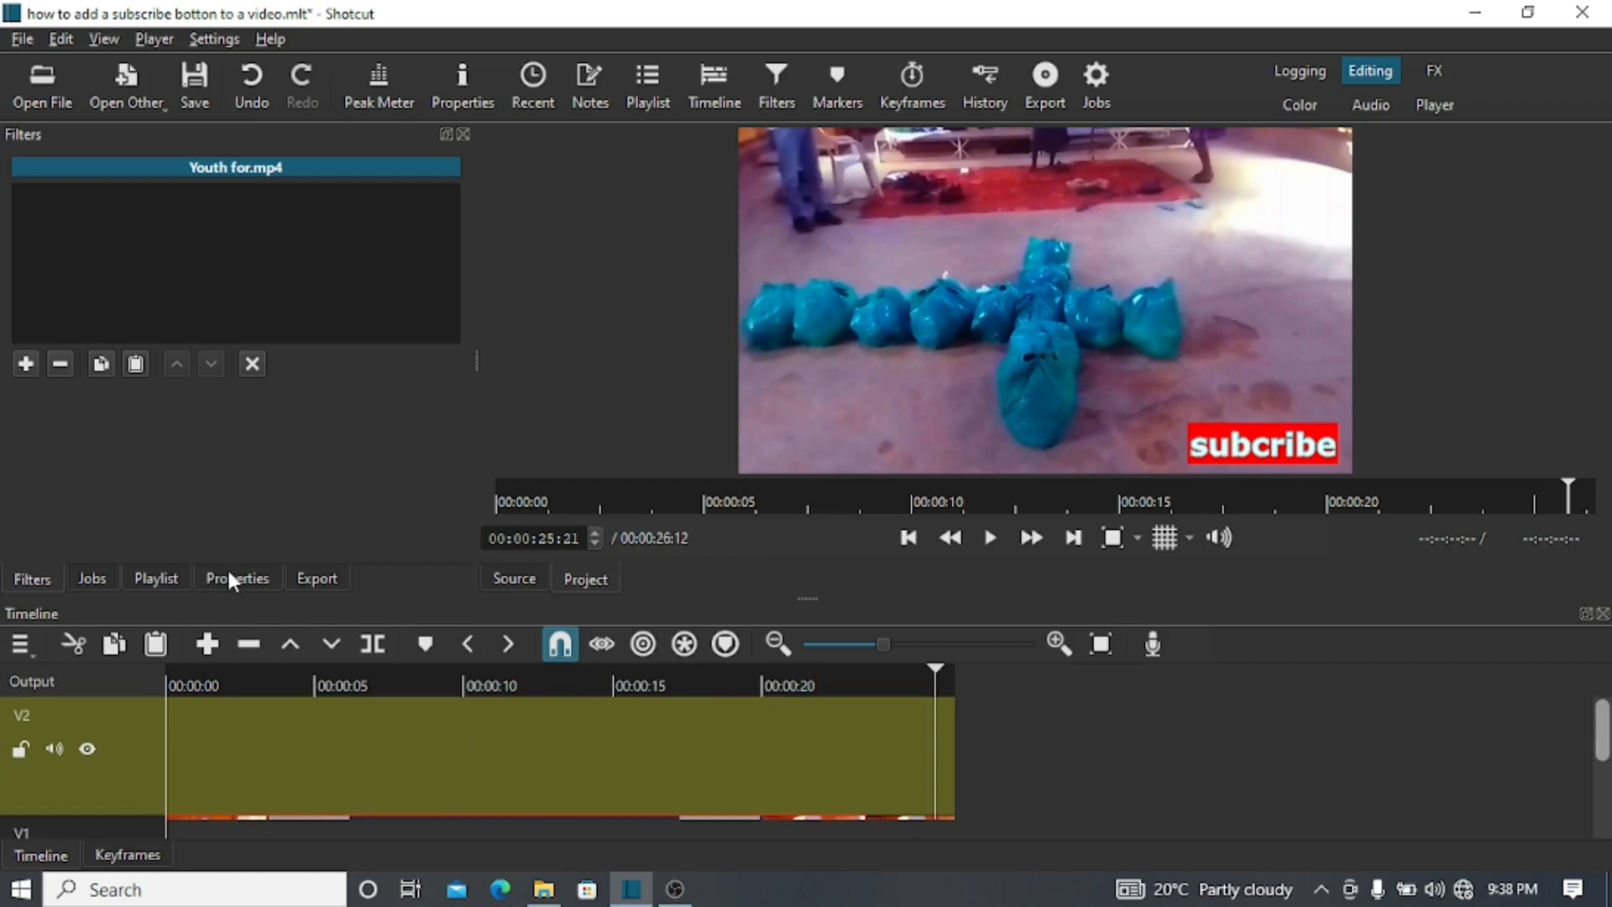
Step: Preview the Subscribe Video clip and the y2mate.com green-screen clip from the playlist
{"action": "left_click", "coordinate": [90, 581]}
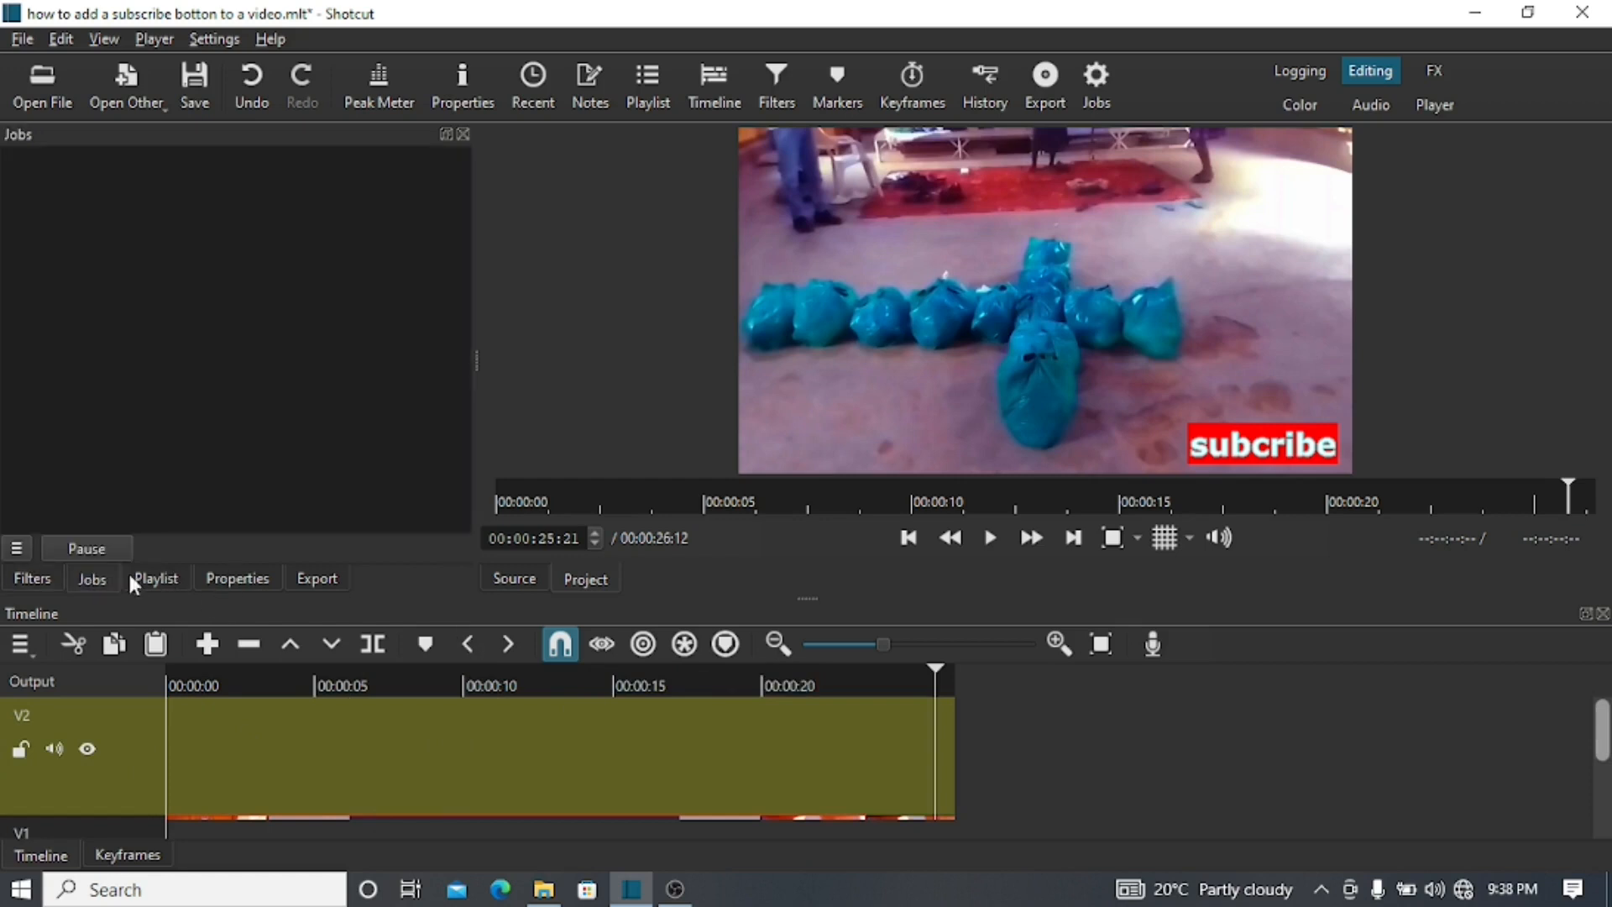
{"action": "left_click", "coordinate": [159, 581]}
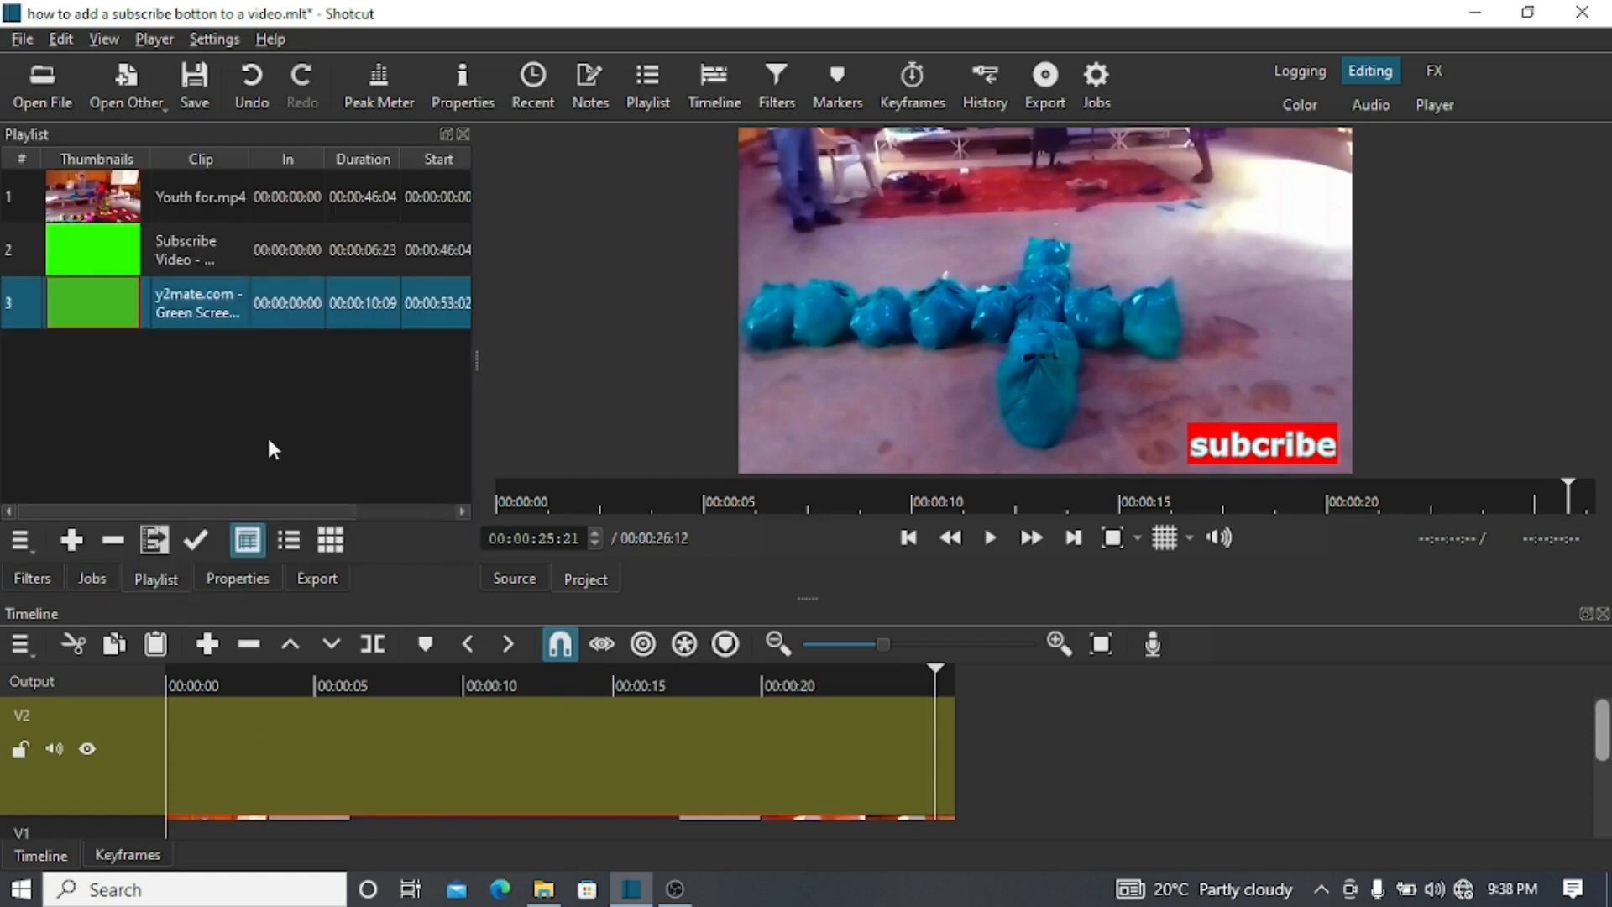
{"action": "double_click", "coordinate": [229, 244]}
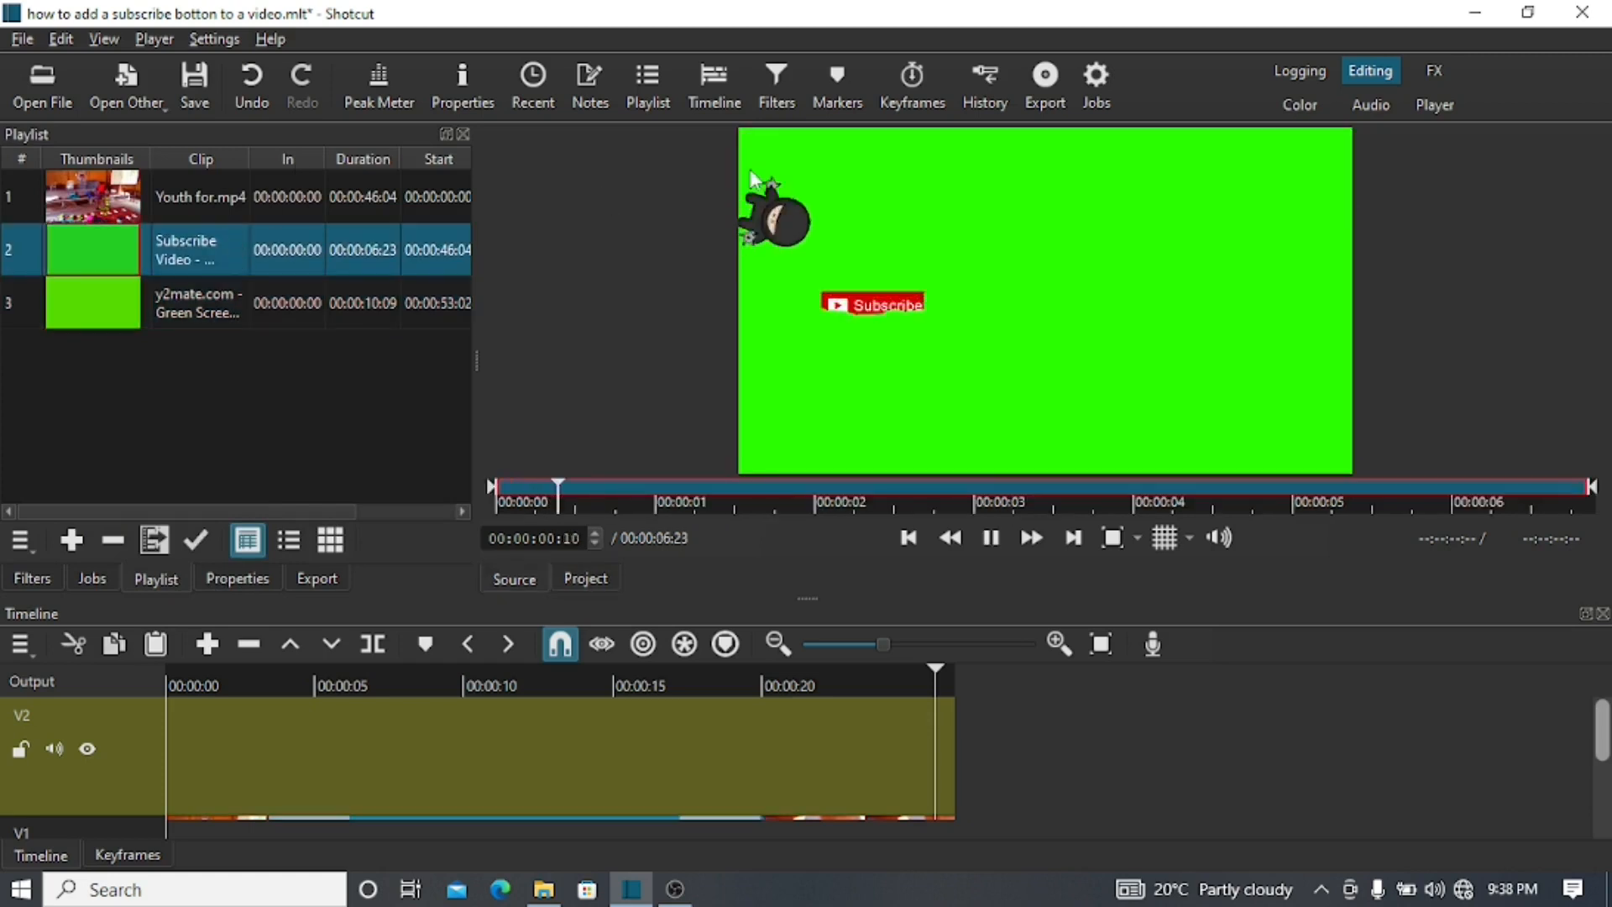
{"action": "double_click", "coordinate": [184, 302]}
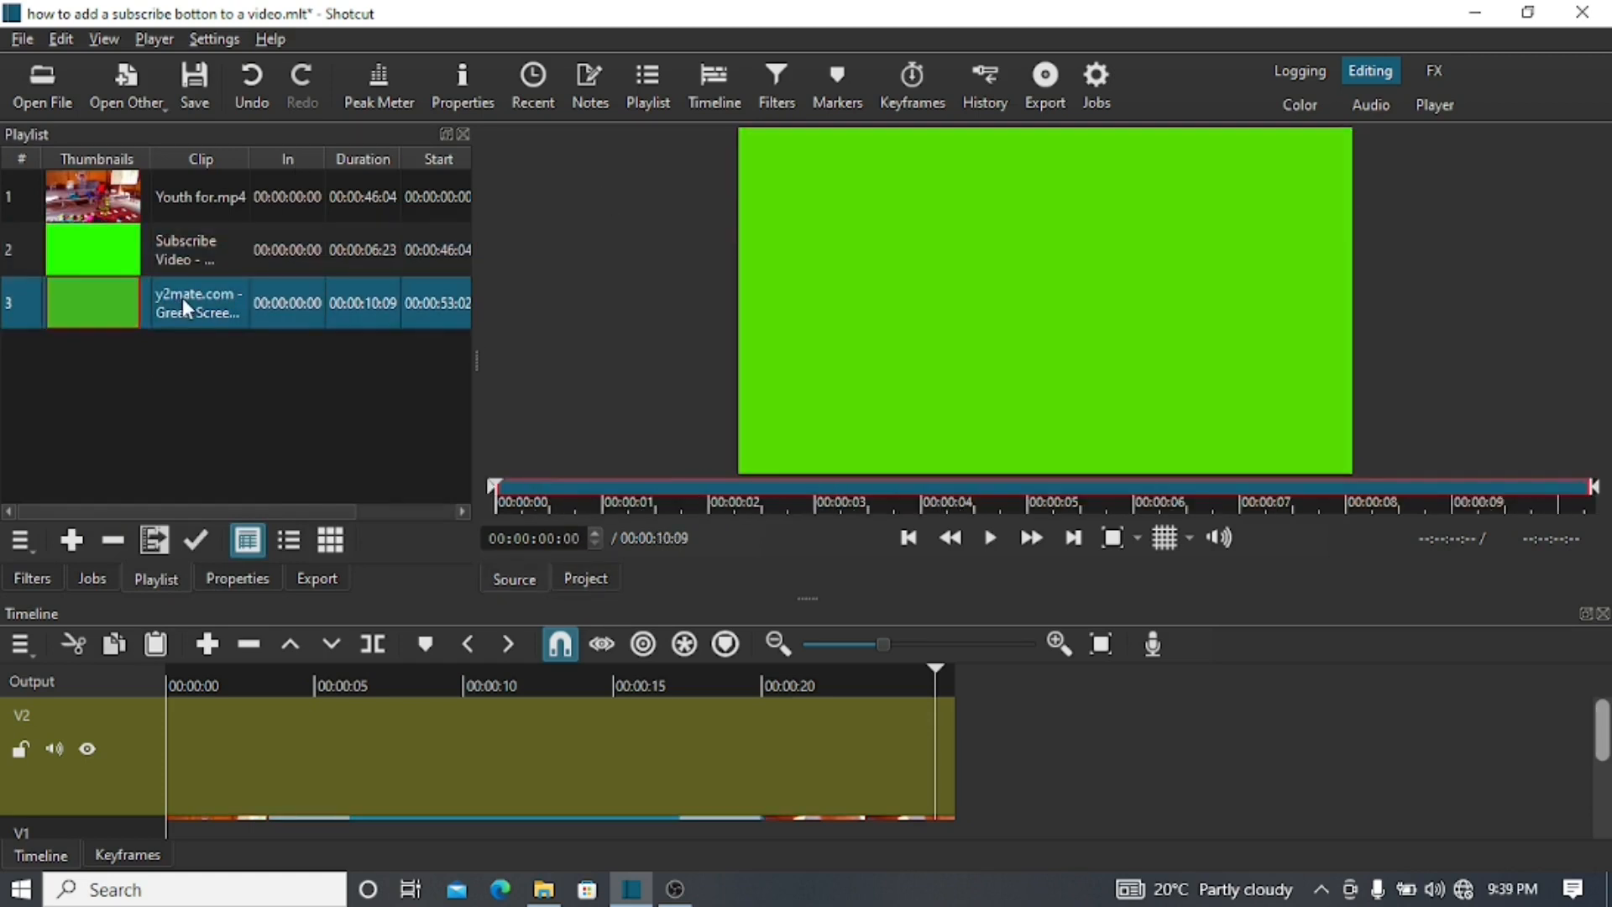
{"action": "key", "text": "Home"}
{"action": "key", "text": "space"}
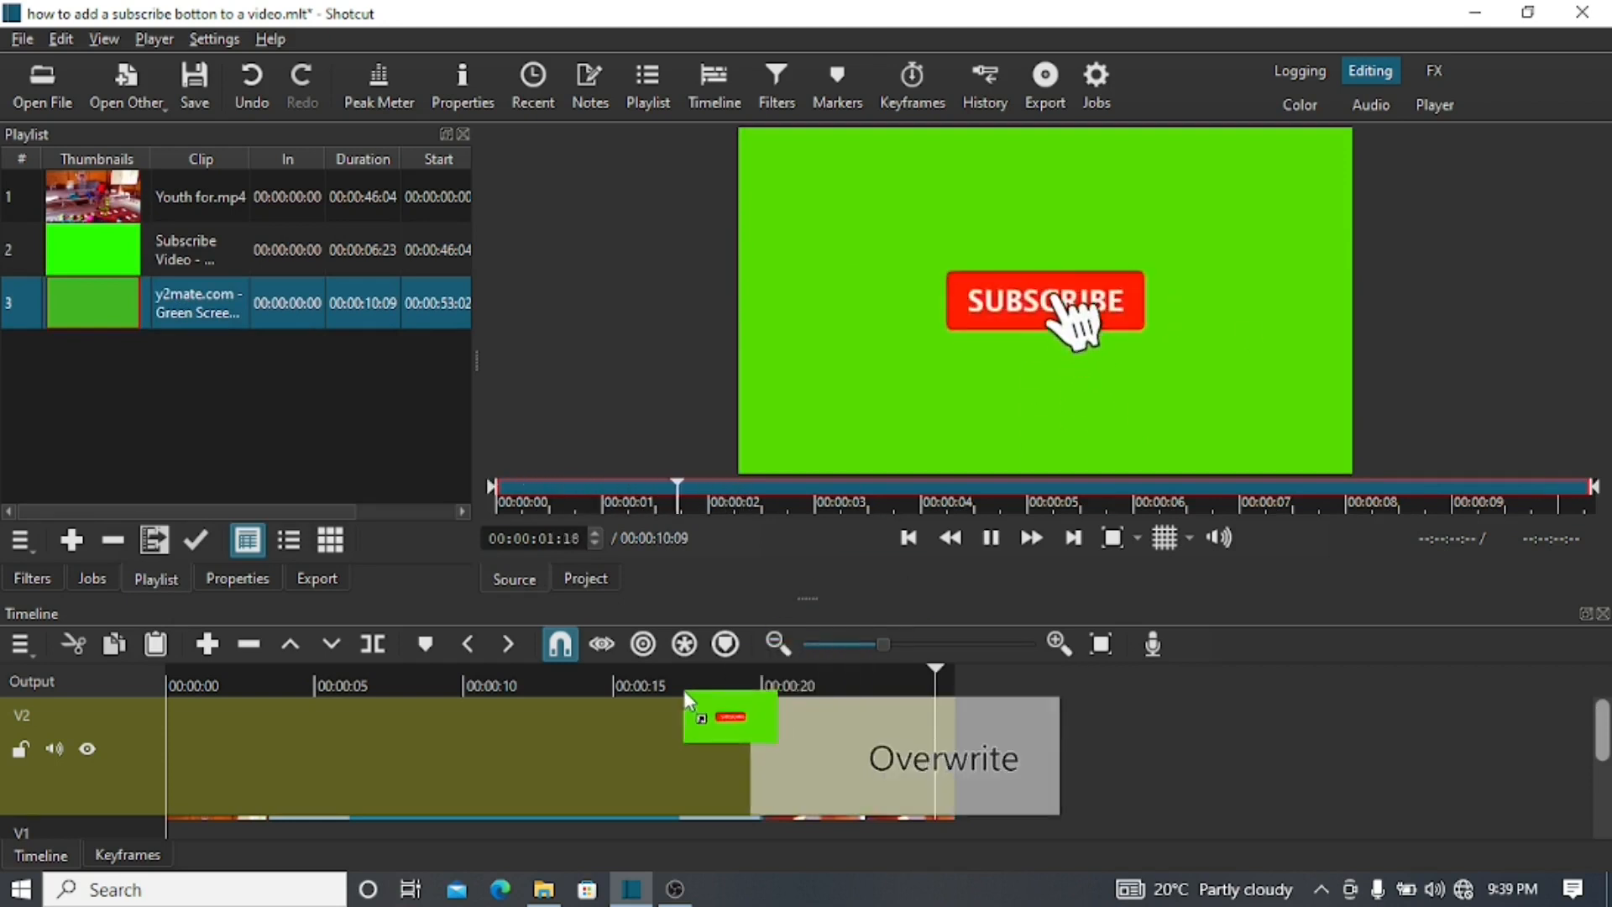